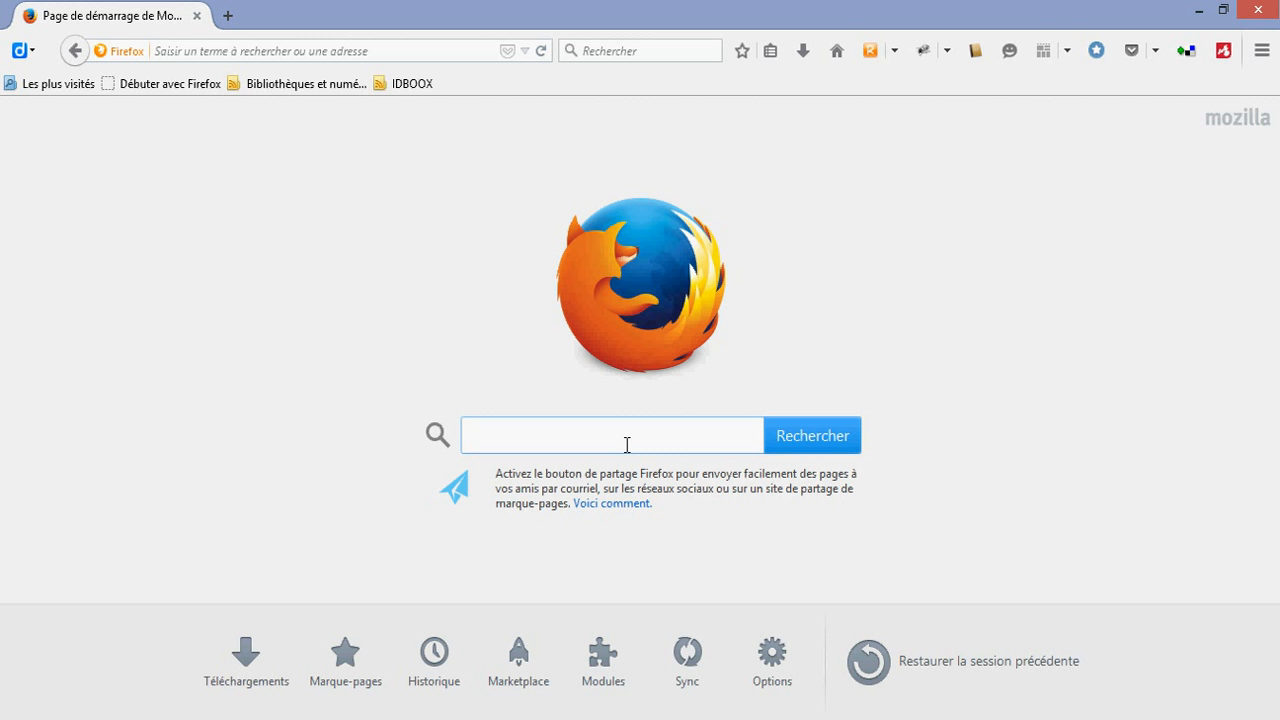
Search the web for "mindomo" and sign in through the site's login page with a Google account
text(mindomo)
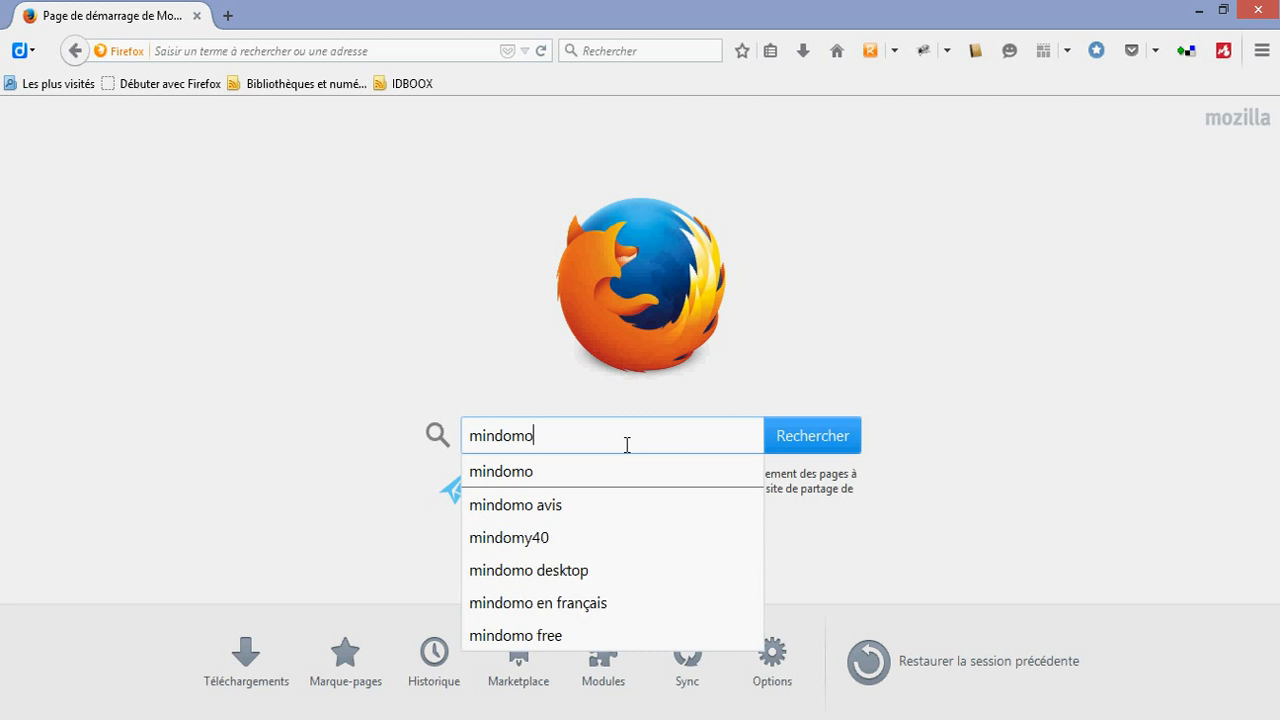
key(Return)
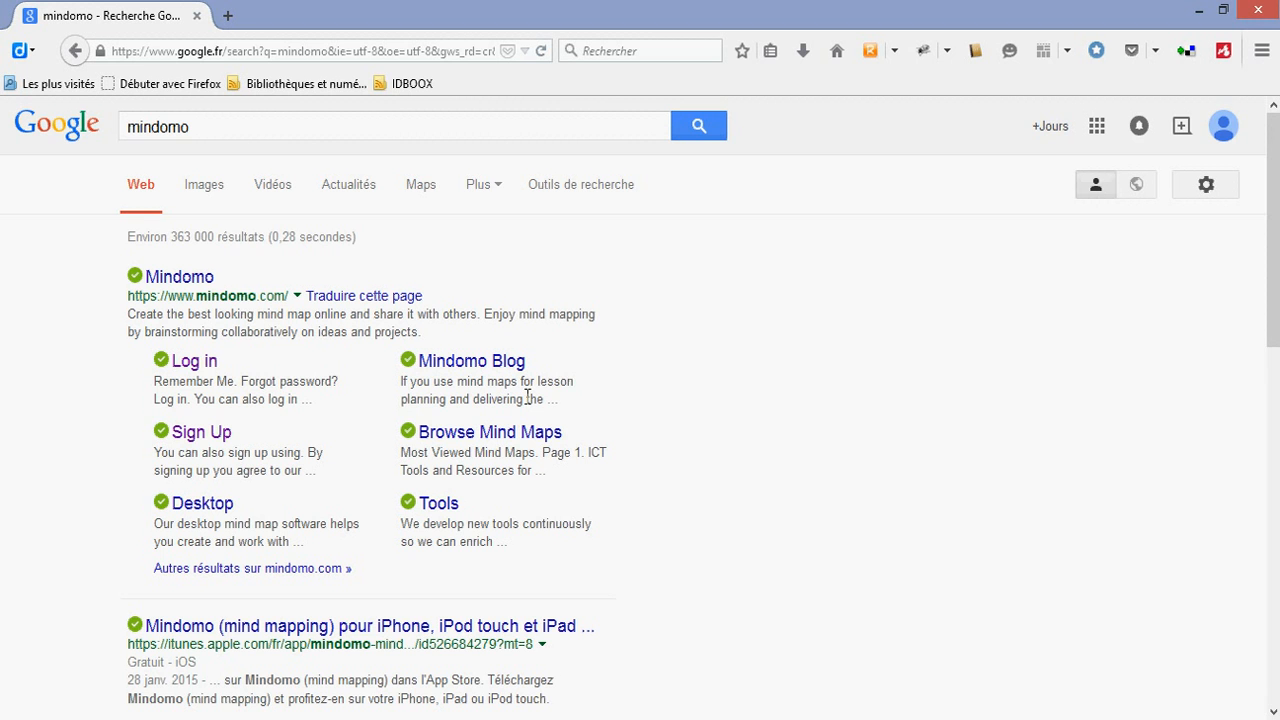
click(194, 365)
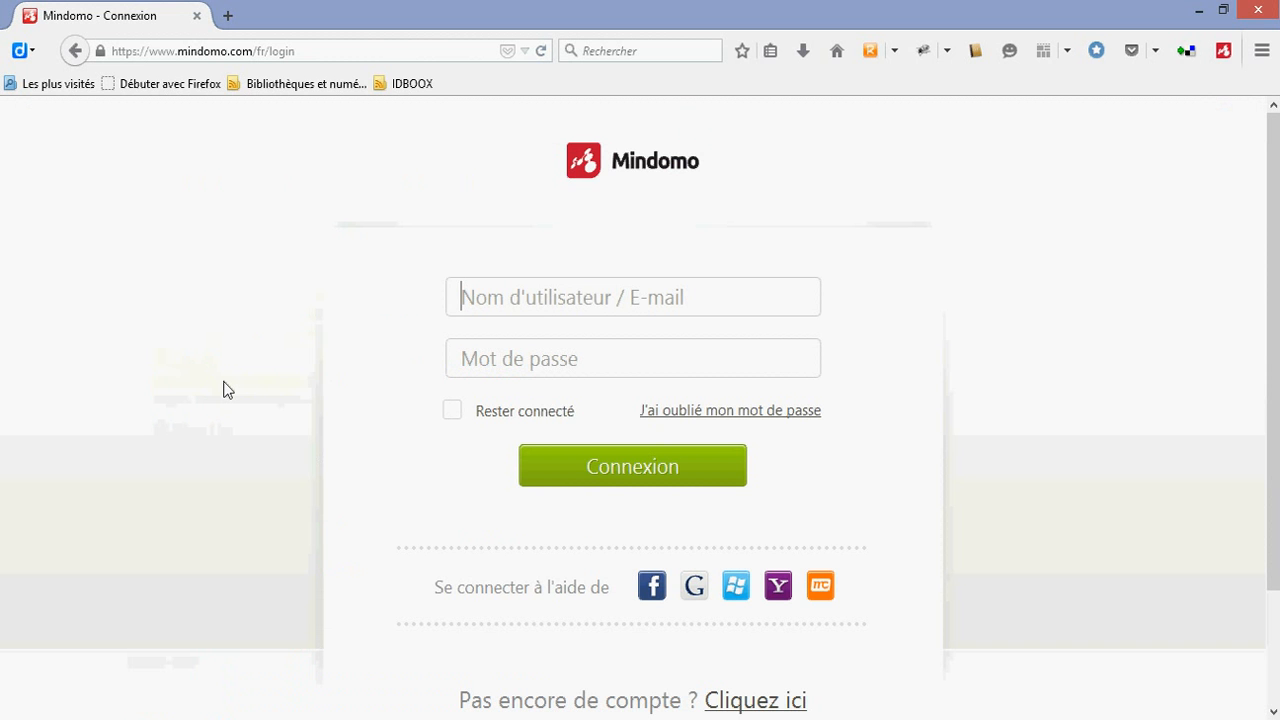
scroll(225, 389, down, 3)
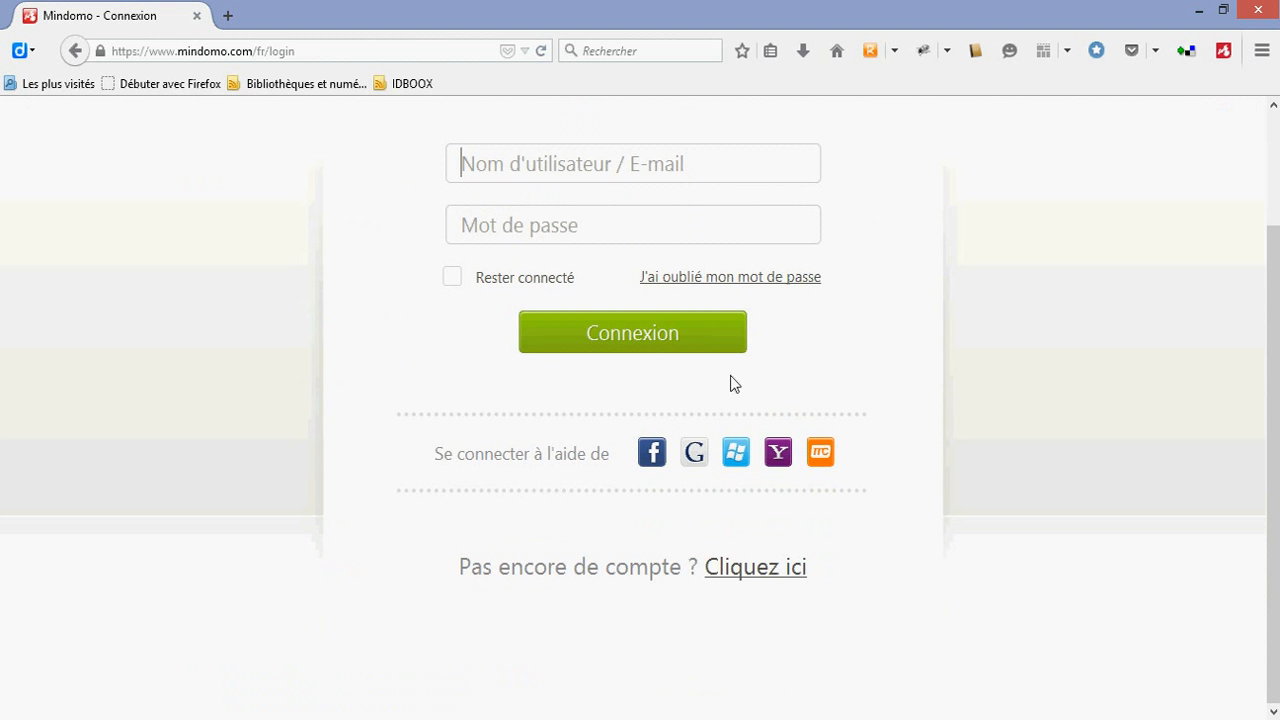
click(699, 466)
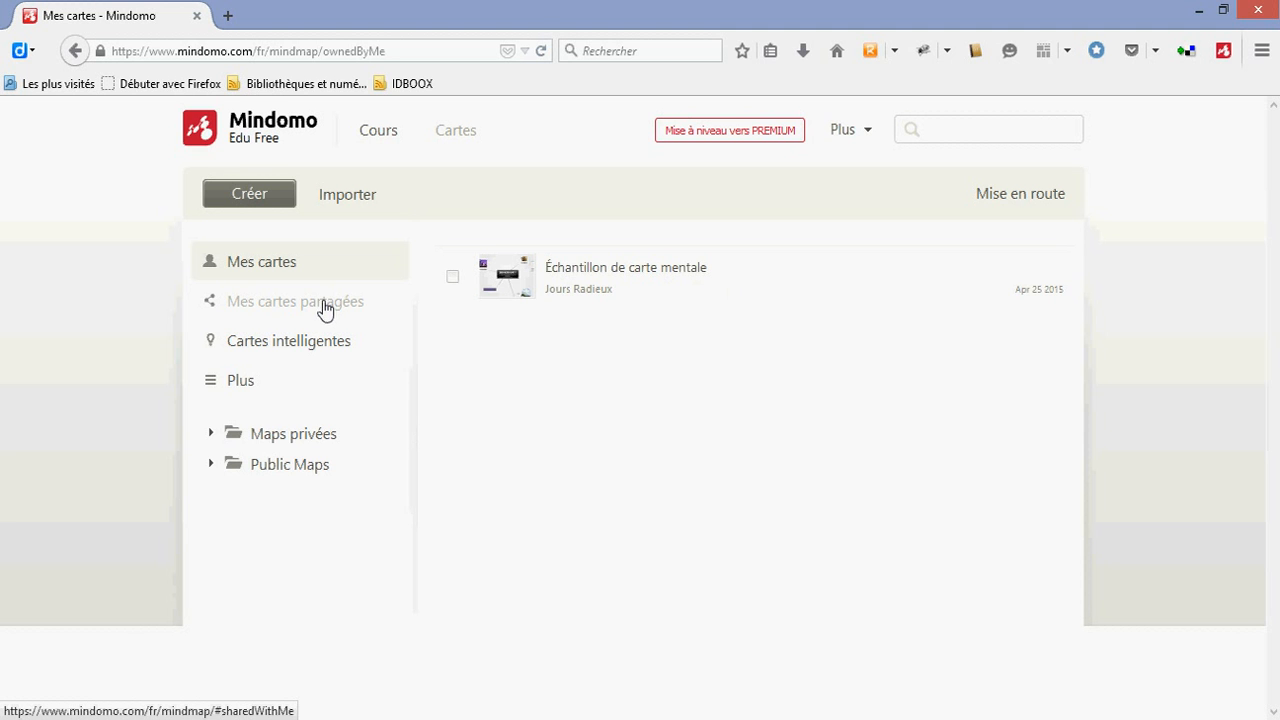
Create a blank mind map titled "La ferme de Miro" from the basic template Carte vide
click(238, 205)
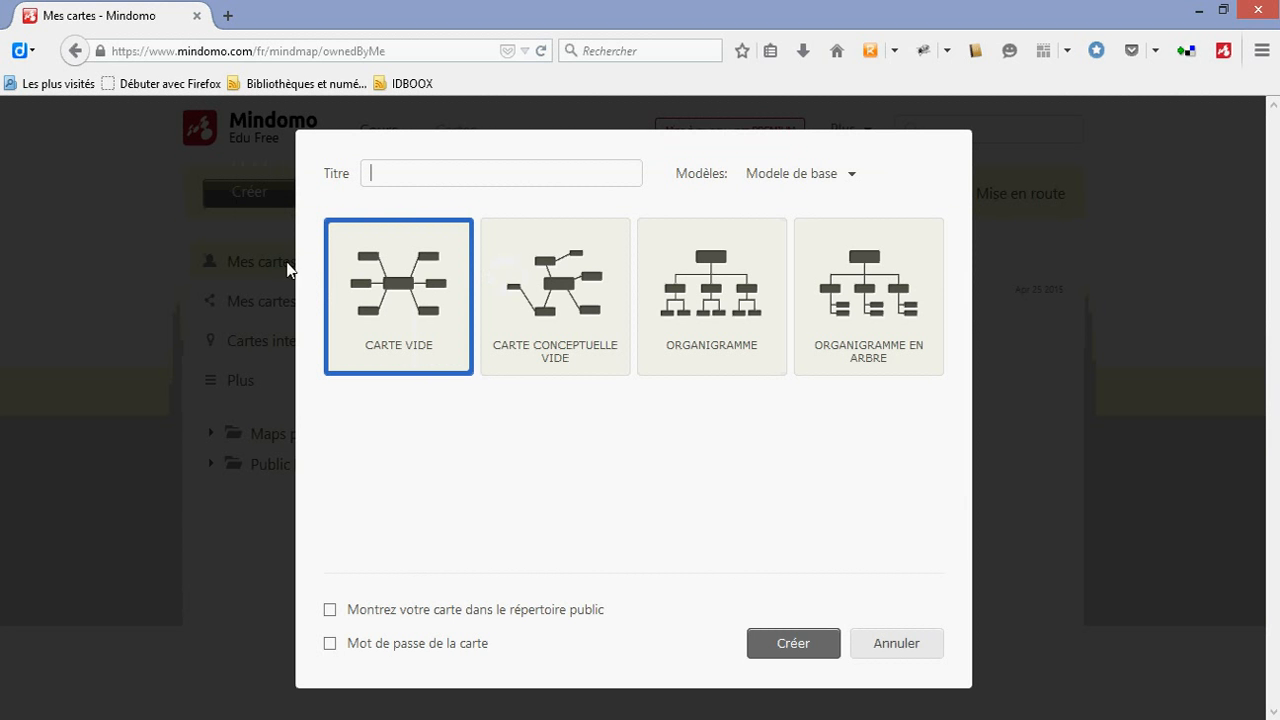
click(789, 646)
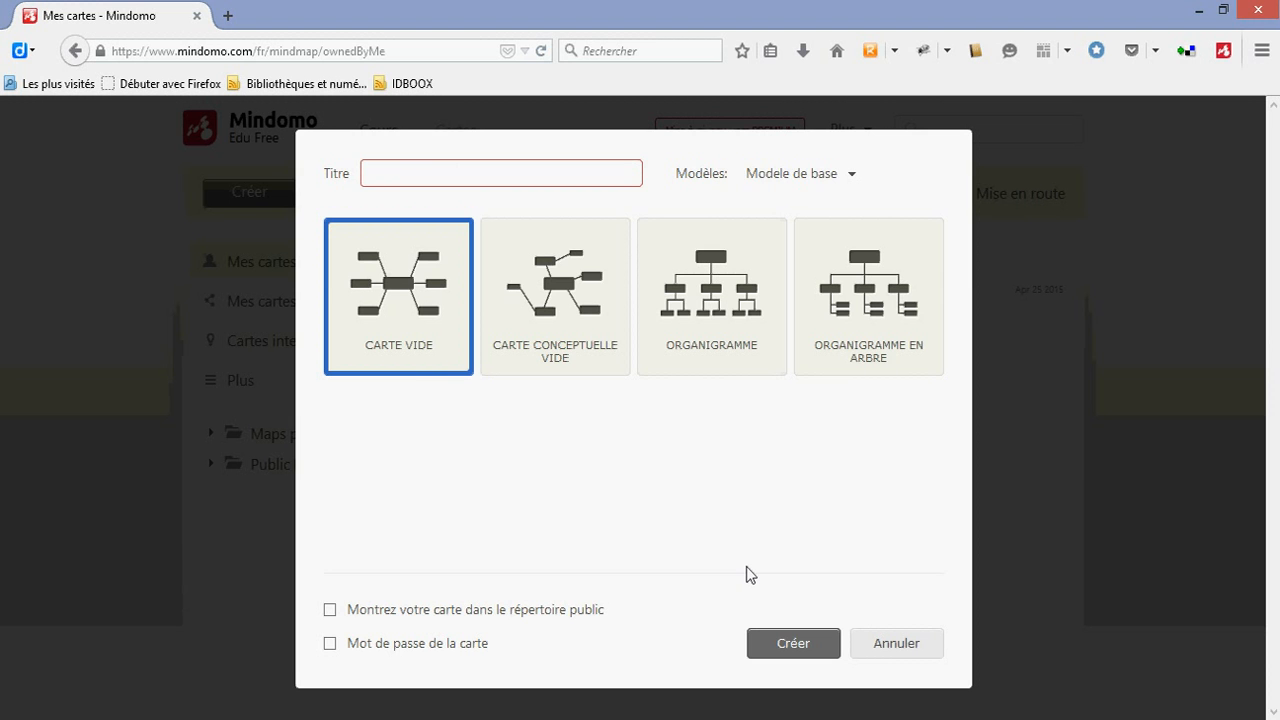
text(La )
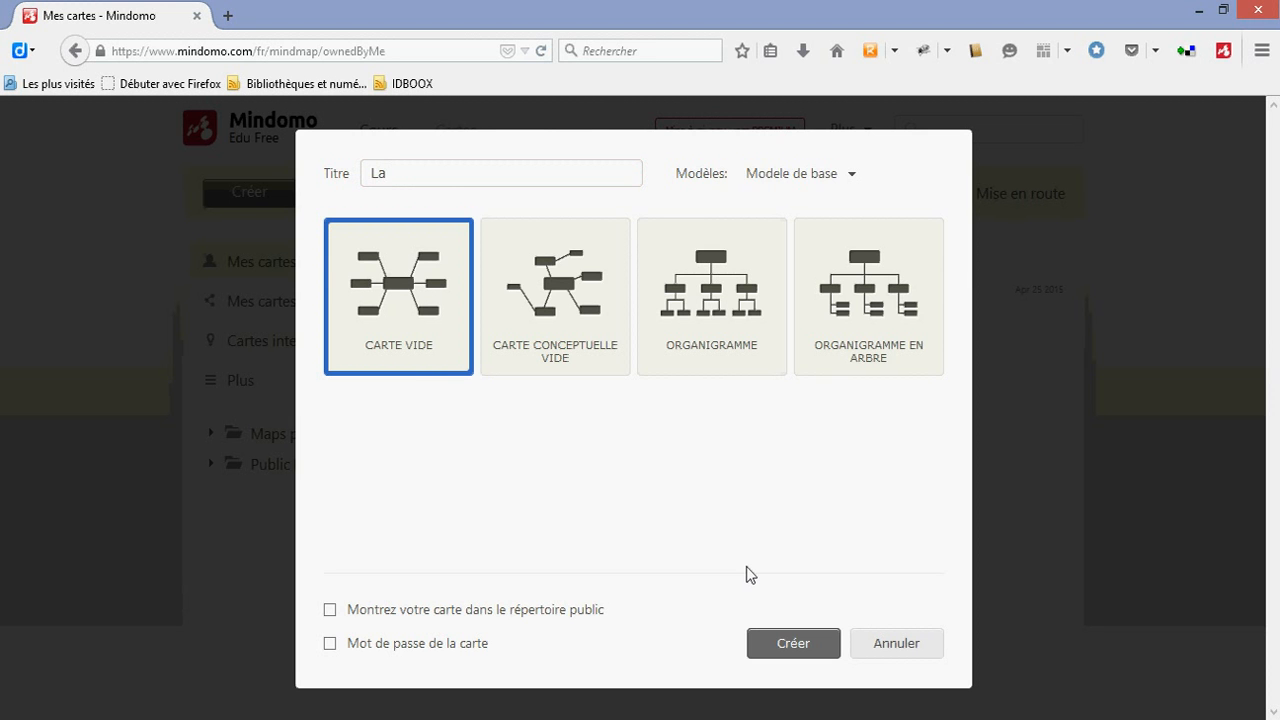
text(ferme de Miro)
click(819, 646)
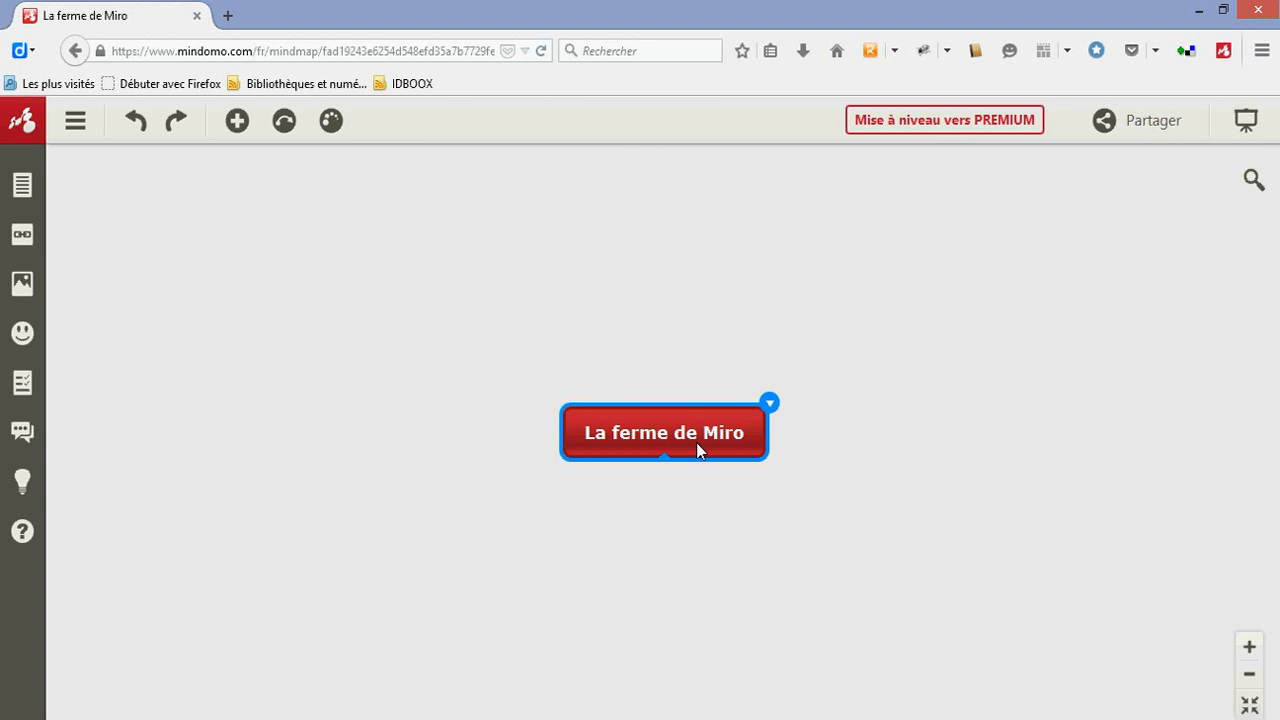
Add a main topic to the central topic and insert three subtopics under it, keeping the default names
key(Tab)
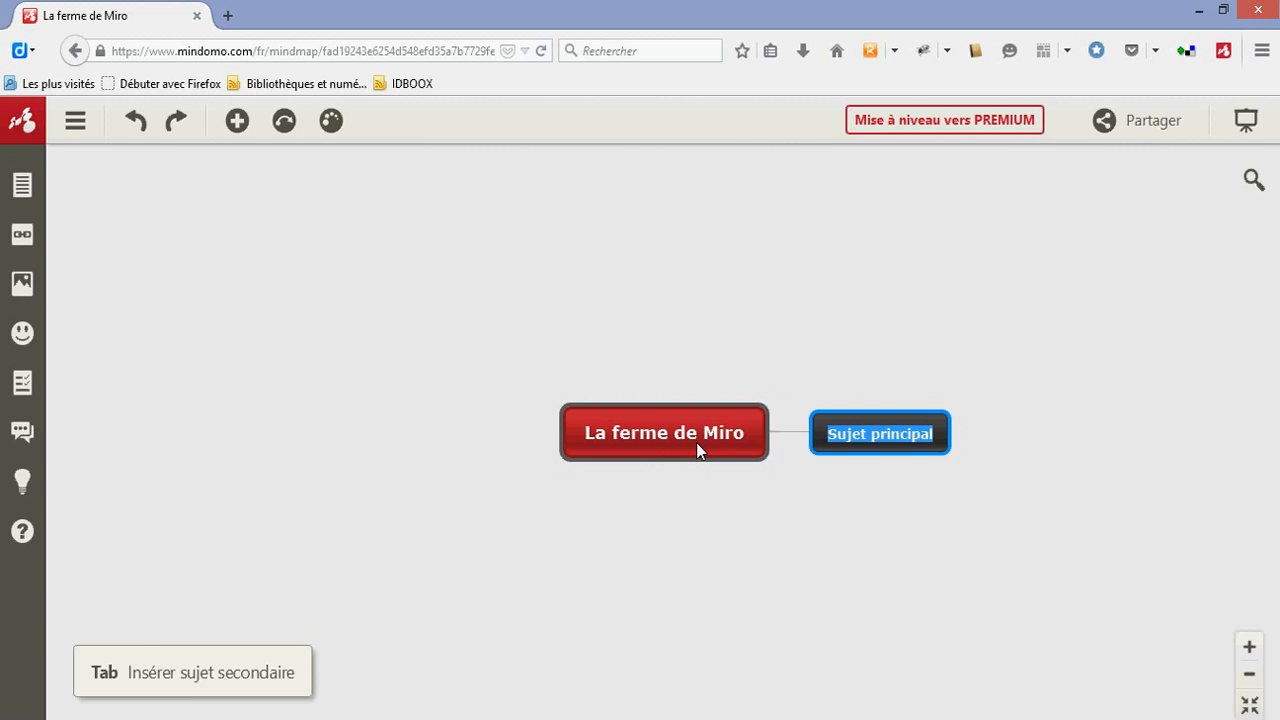
click(874, 433)
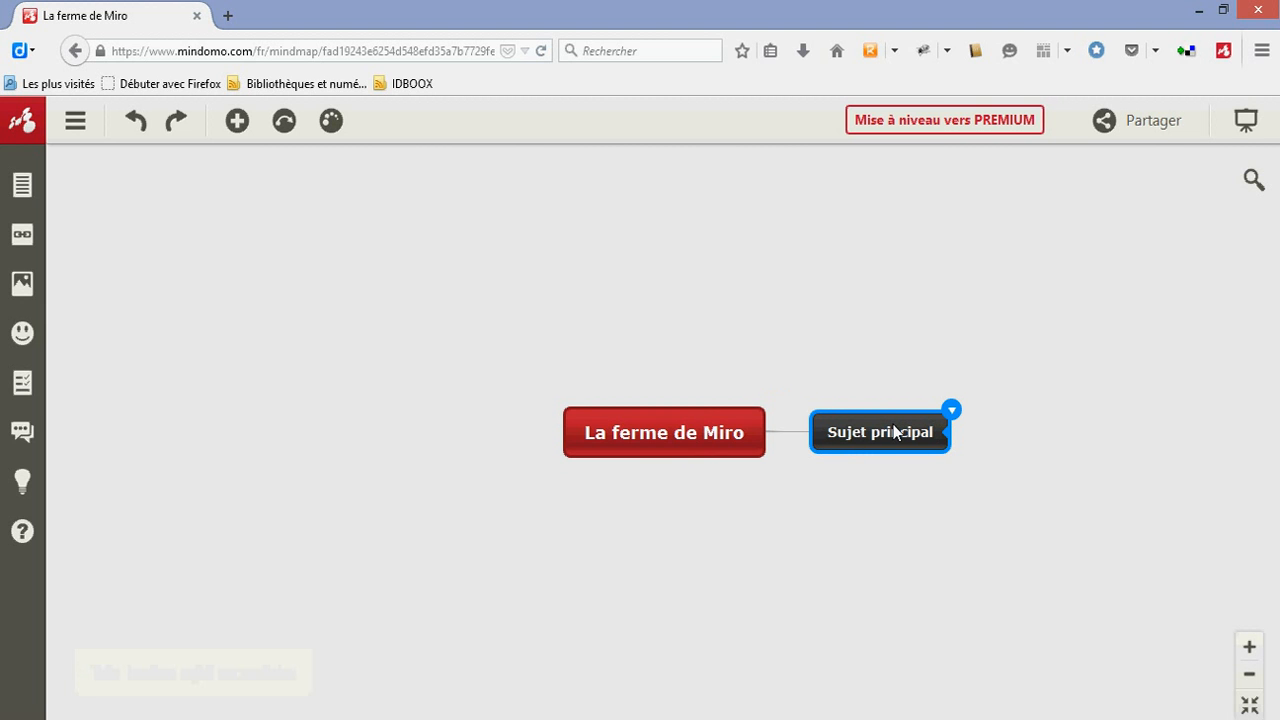
key(Tab)
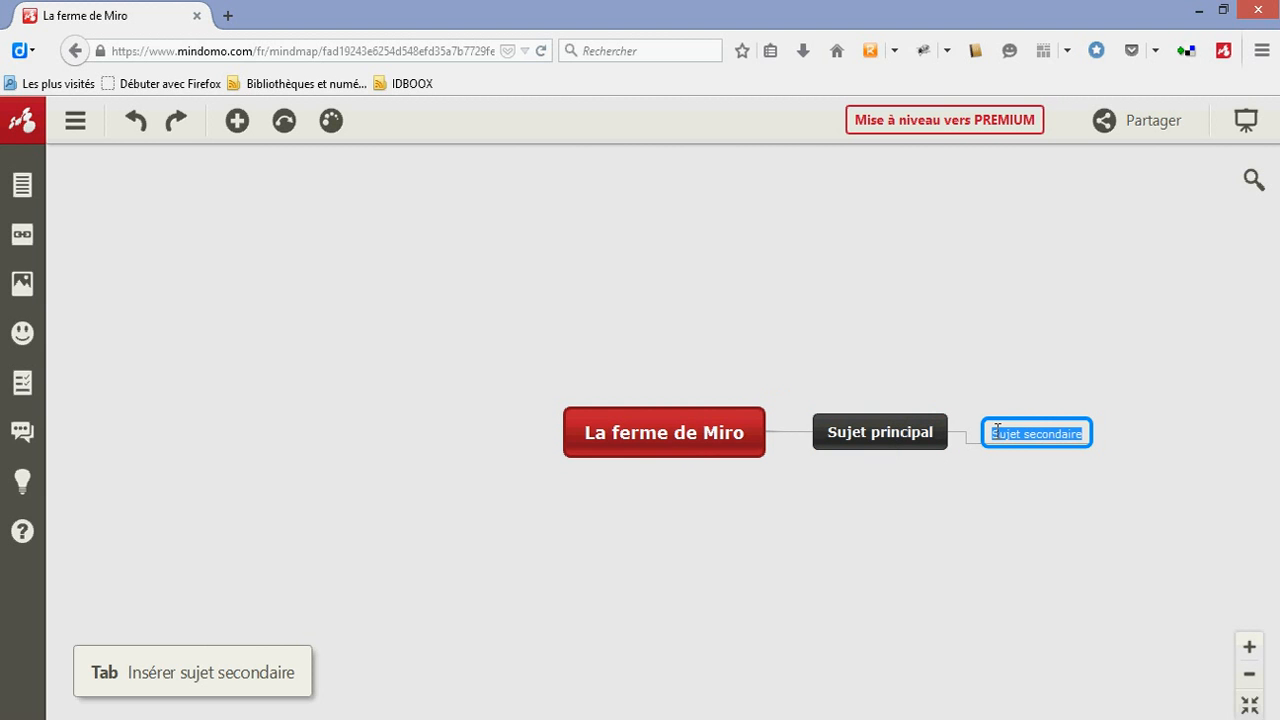
click(893, 448)
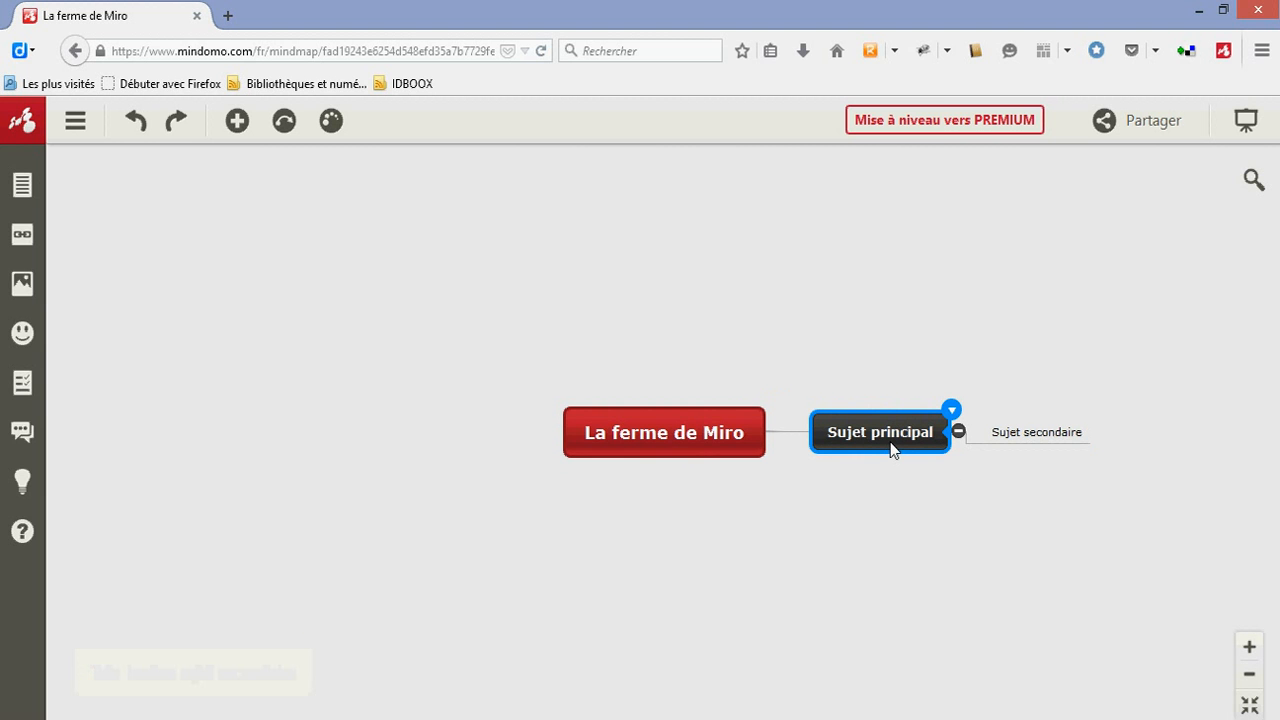
key(Tab)
click(885, 430)
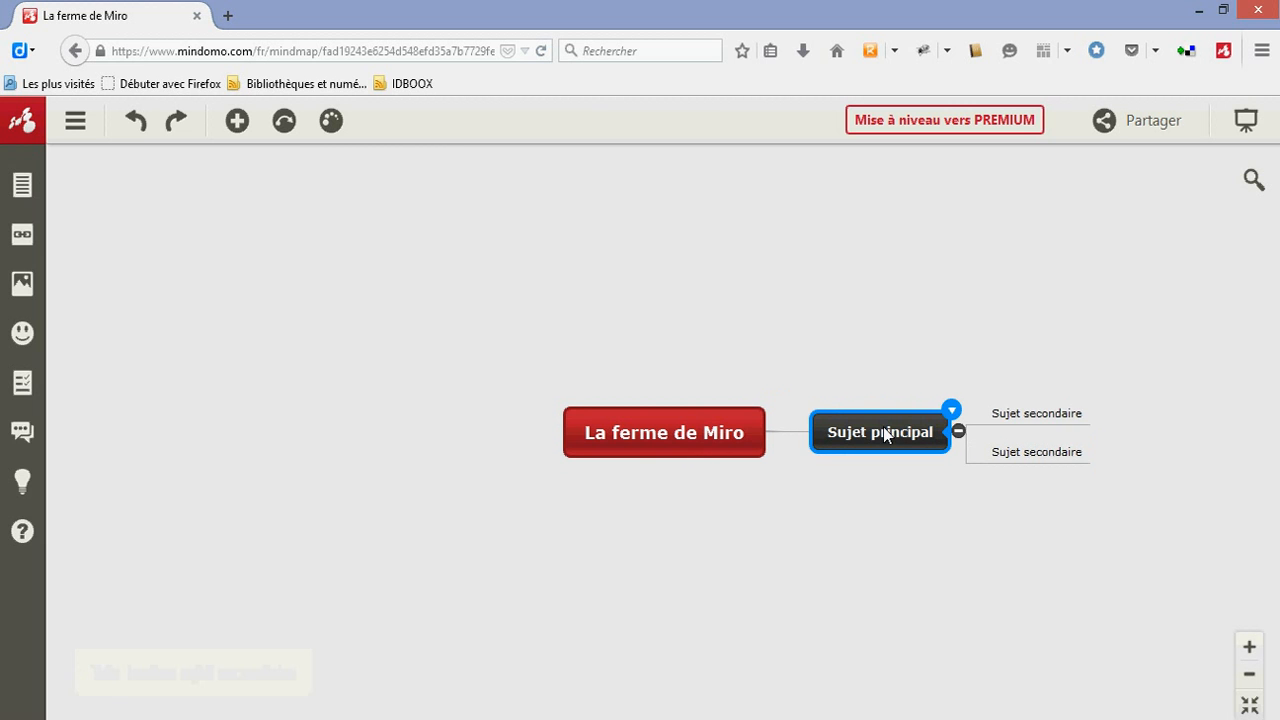
key(Tab)
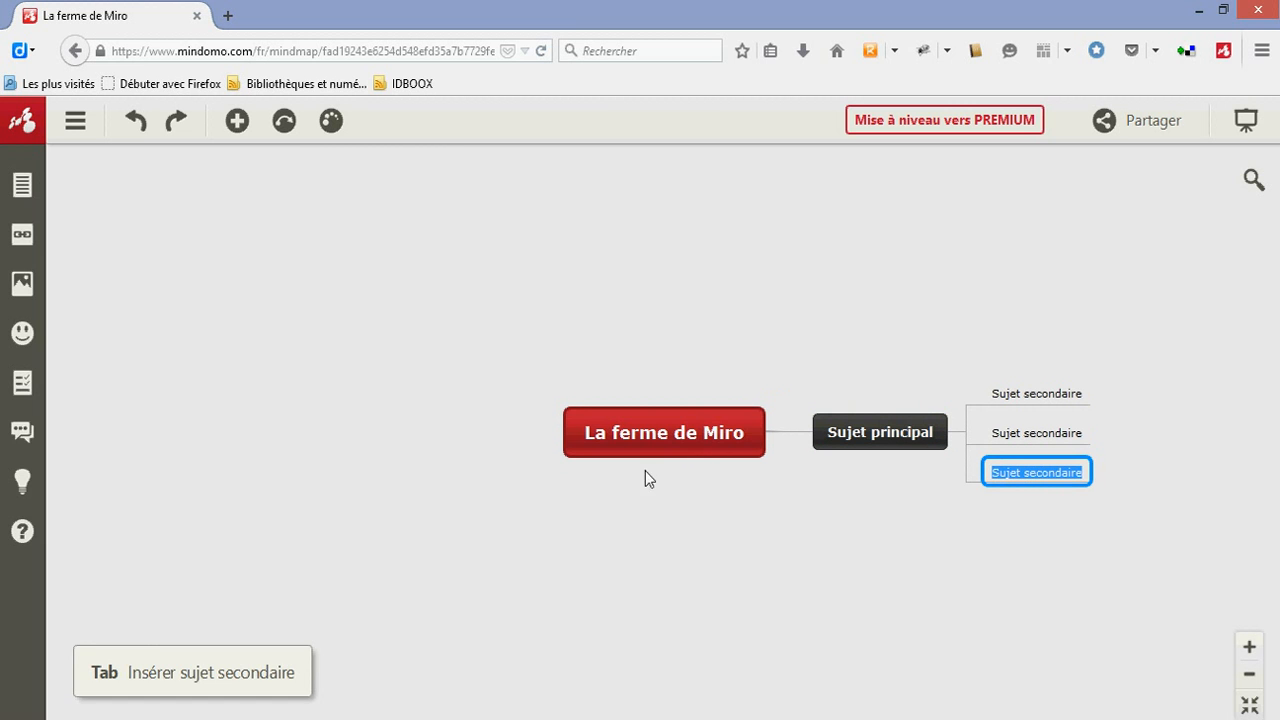
Add two more main topics to the central topic "La ferme de Miro", keeping the default names
click(652, 436)
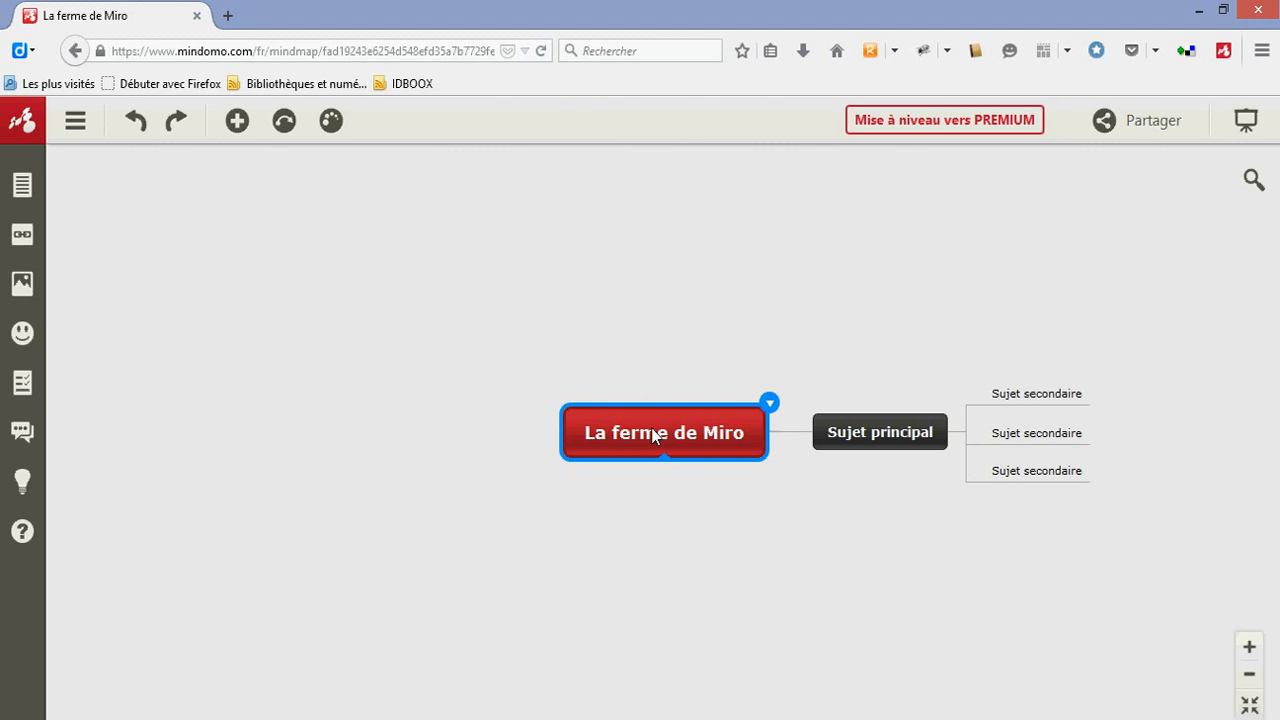
key(Tab)
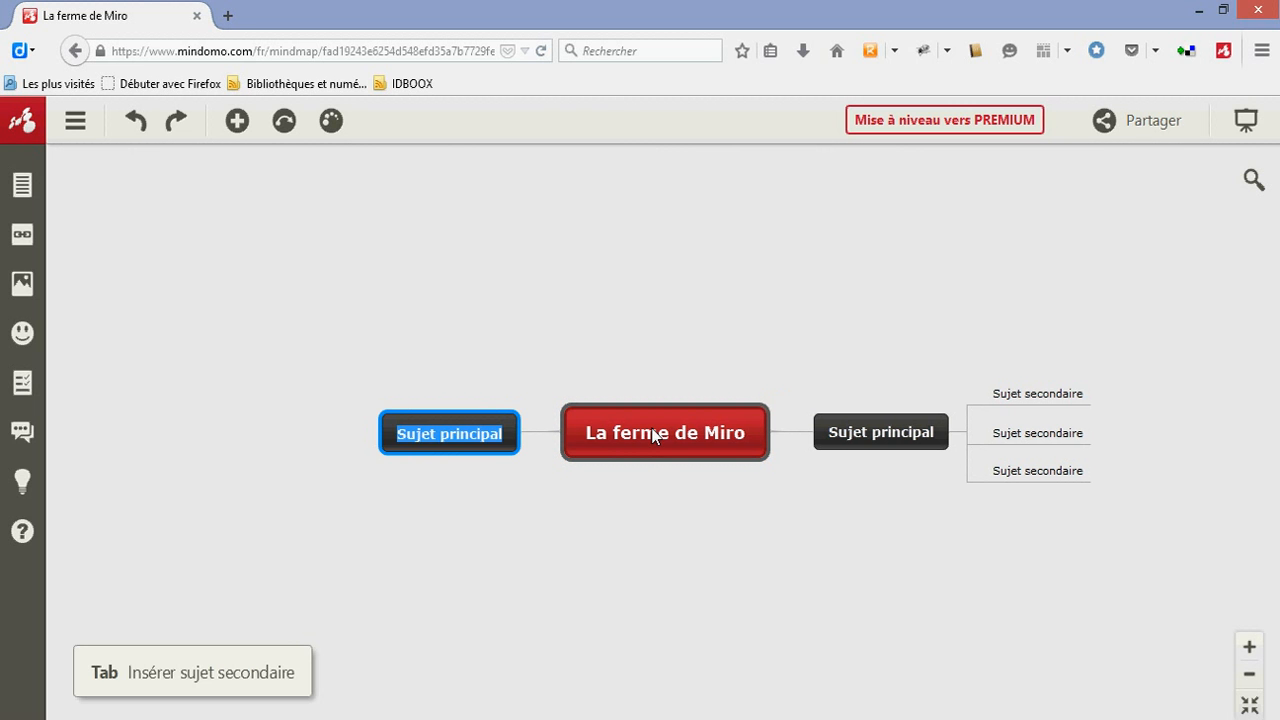
click(602, 434)
key(Tab)
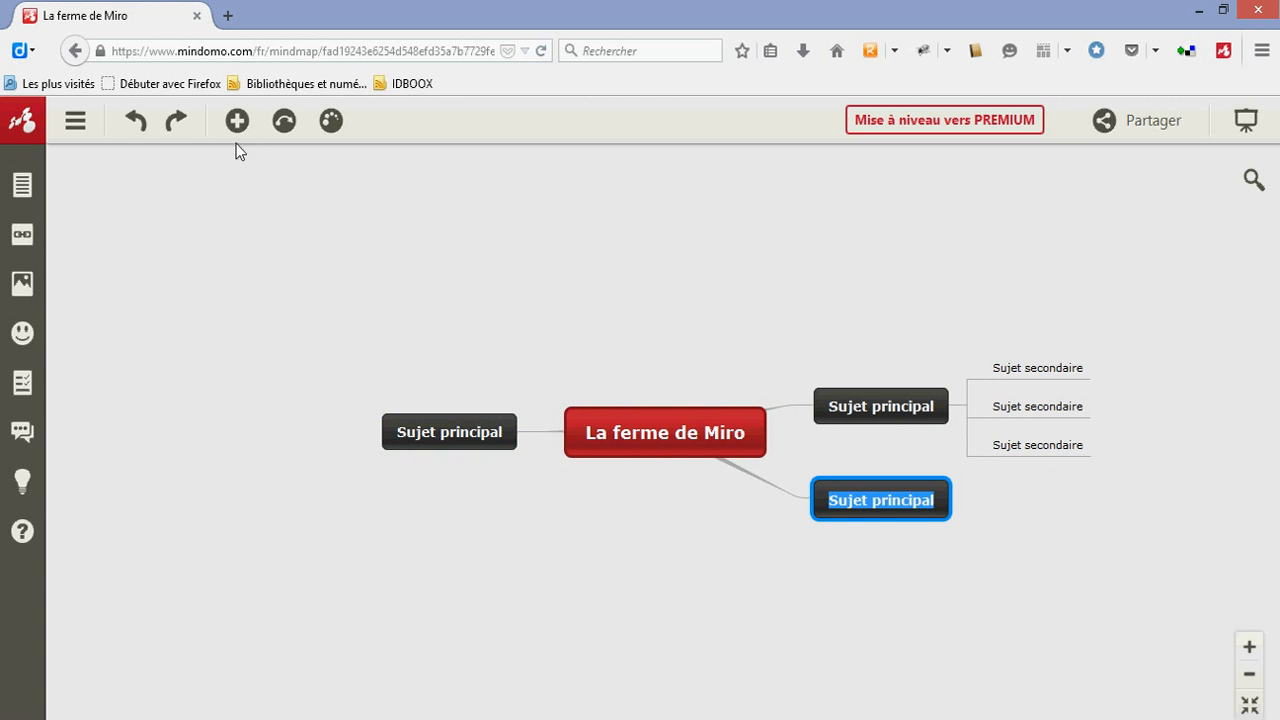
Try the medium (14) and small (11) text sizes on the central topic, and set it back to large (18)
click(665, 442)
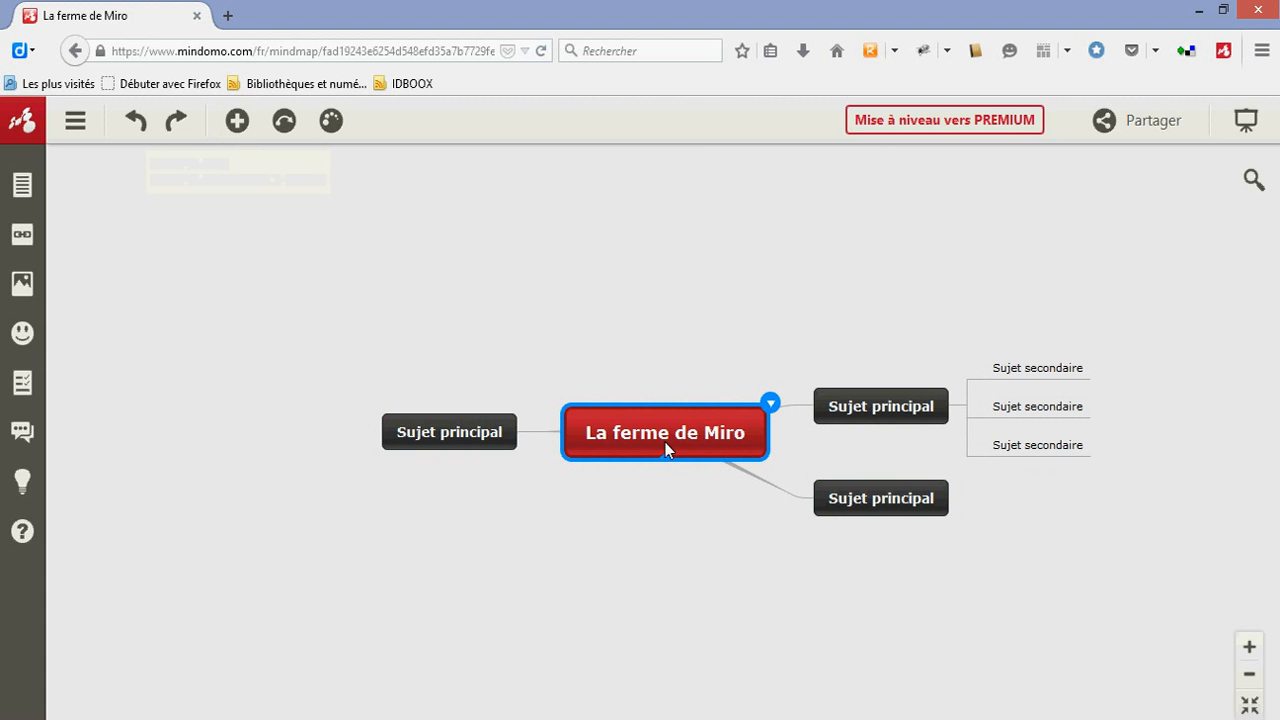
click(771, 404)
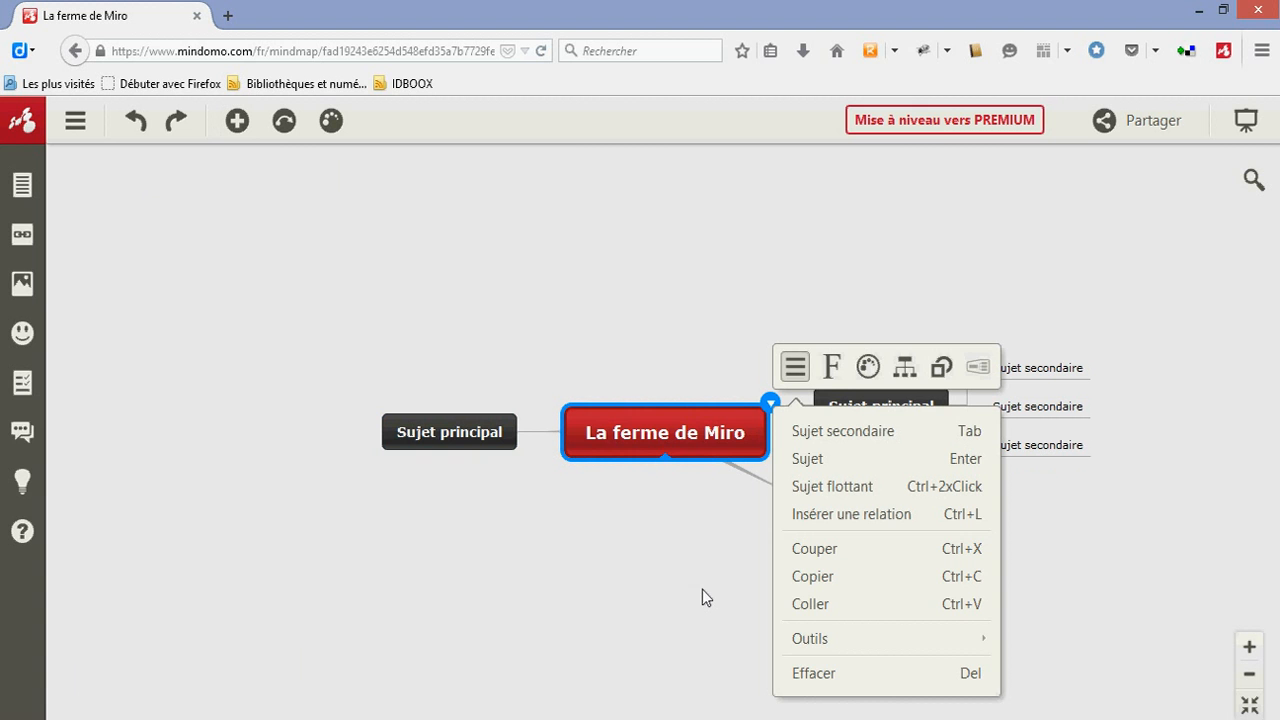
click(831, 370)
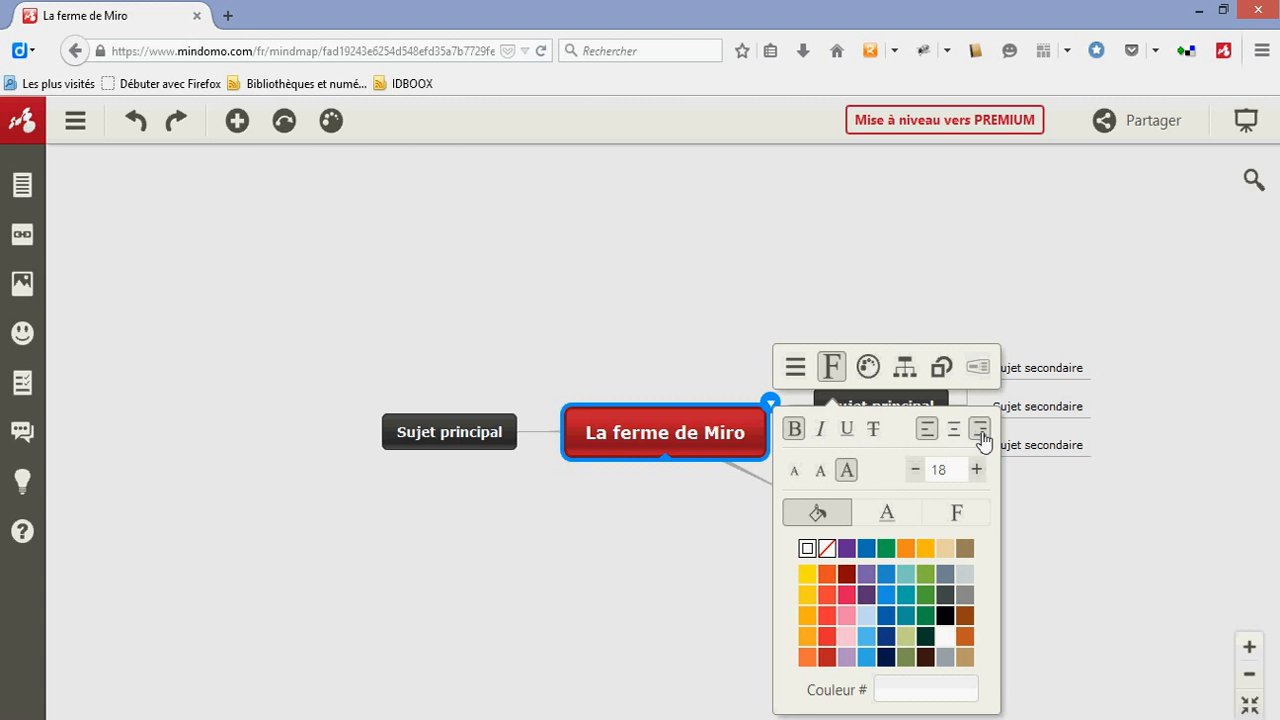
click(821, 474)
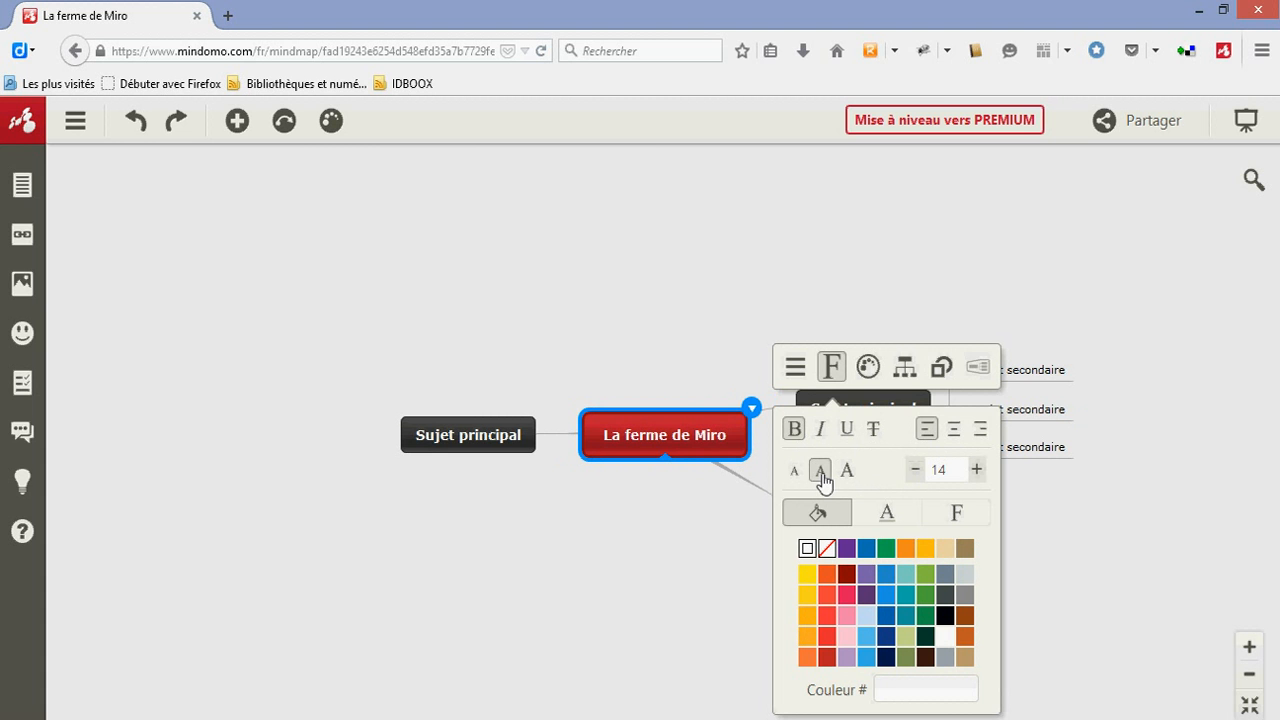
click(794, 474)
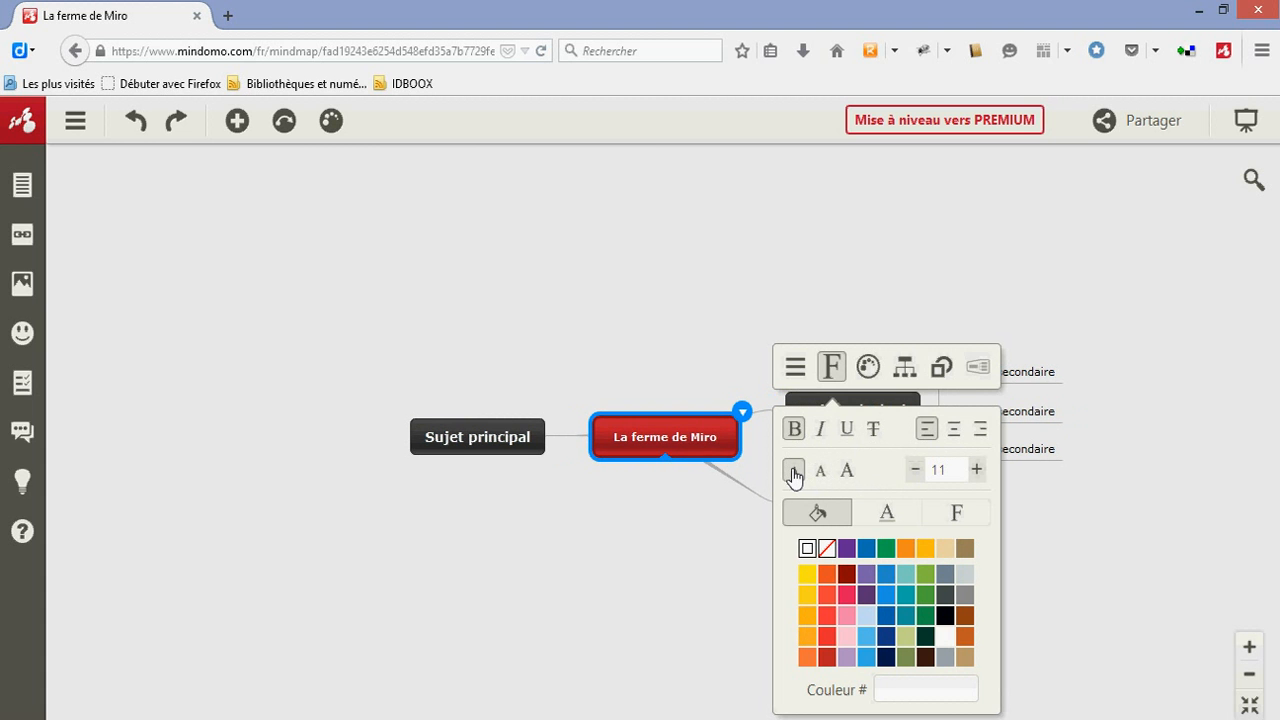
click(846, 470)
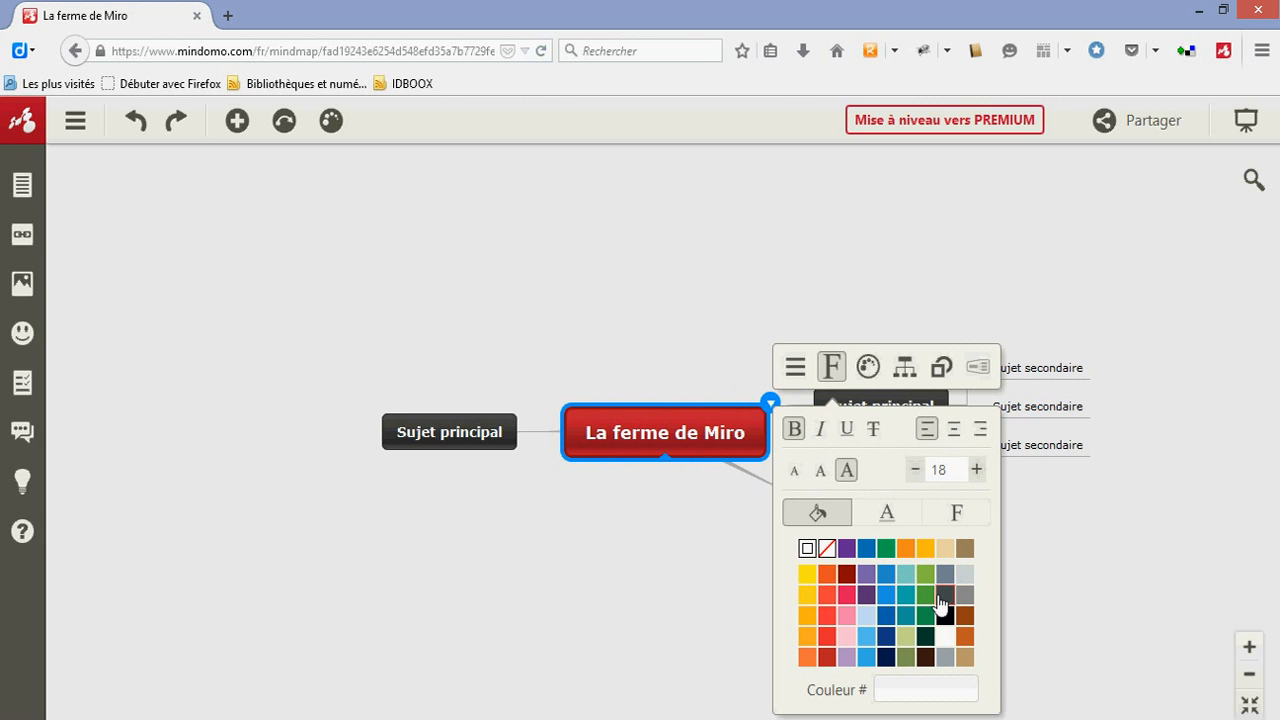
Give the central topic "La ferme de Miro" a green fill and orange text
click(886, 550)
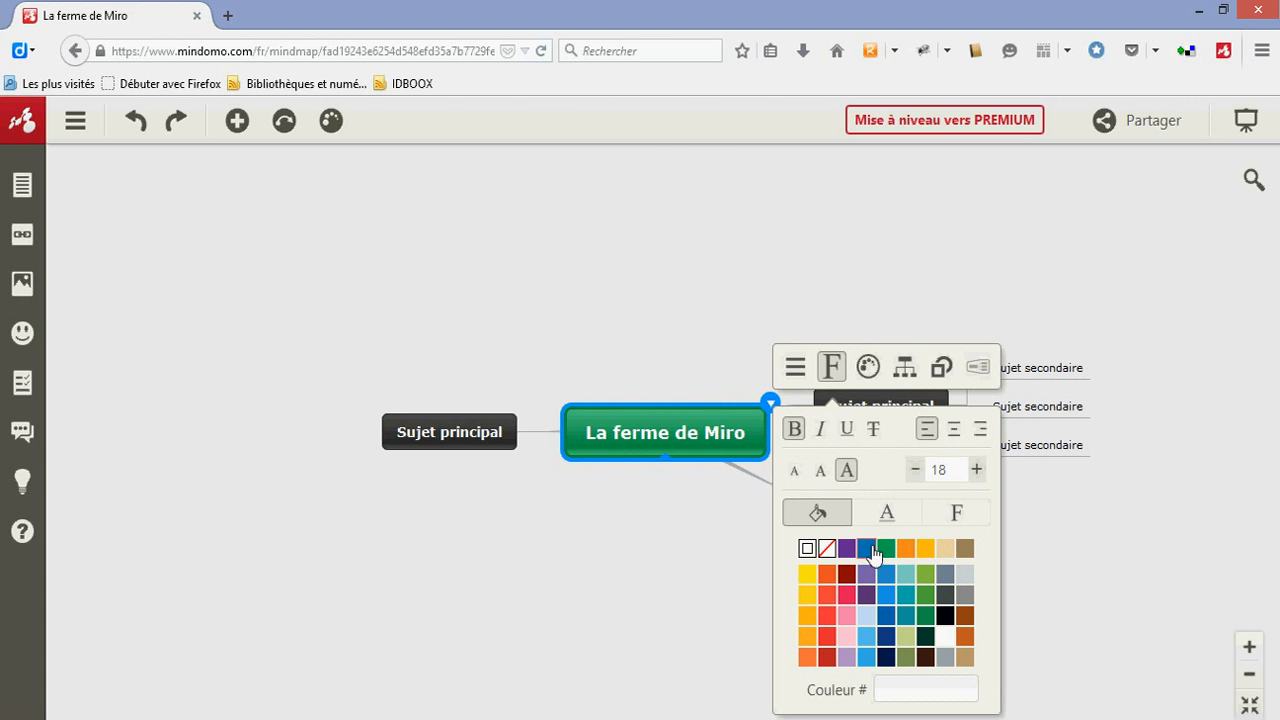
click(884, 518)
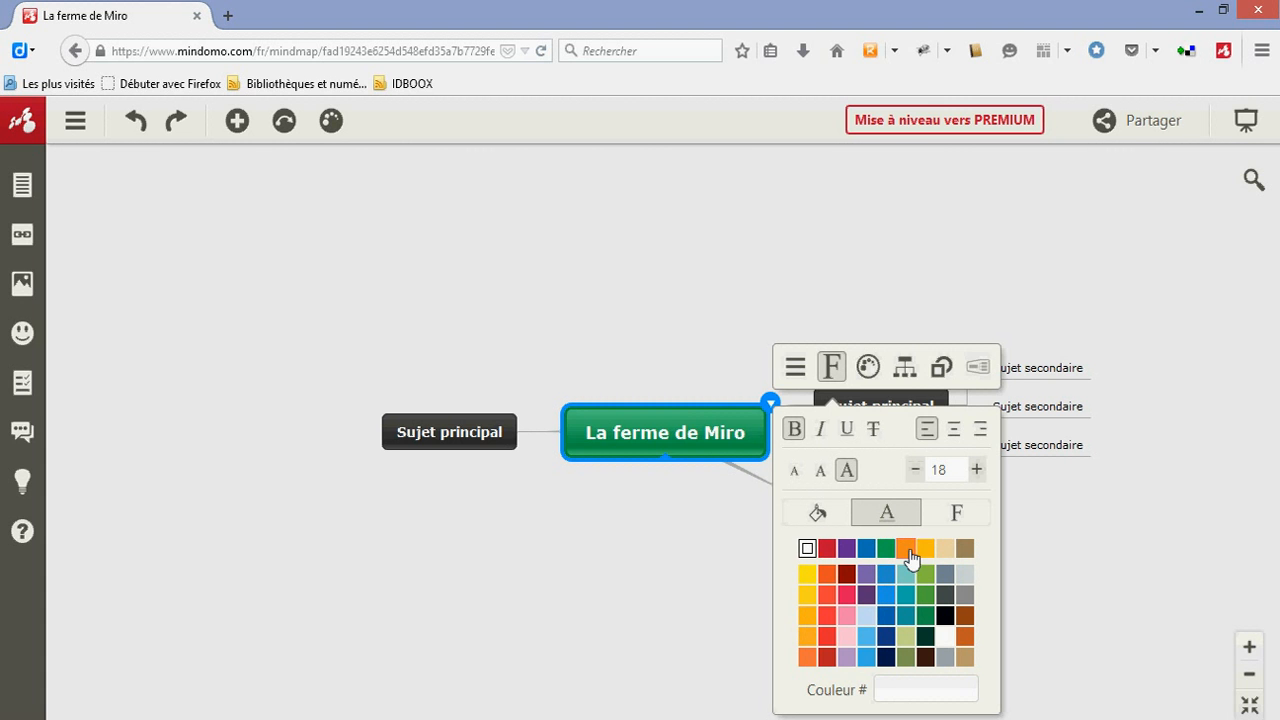
click(909, 553)
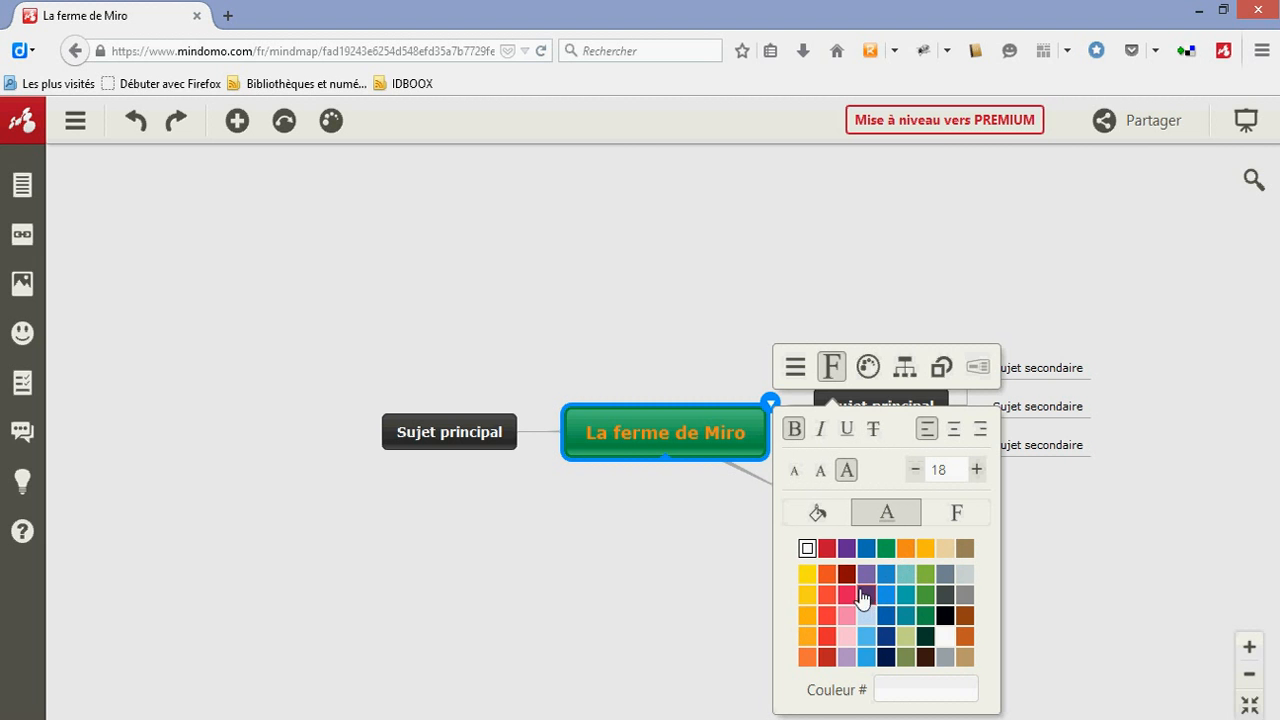
Change the central topic's fill colour to light blue and close its formatting options
click(818, 518)
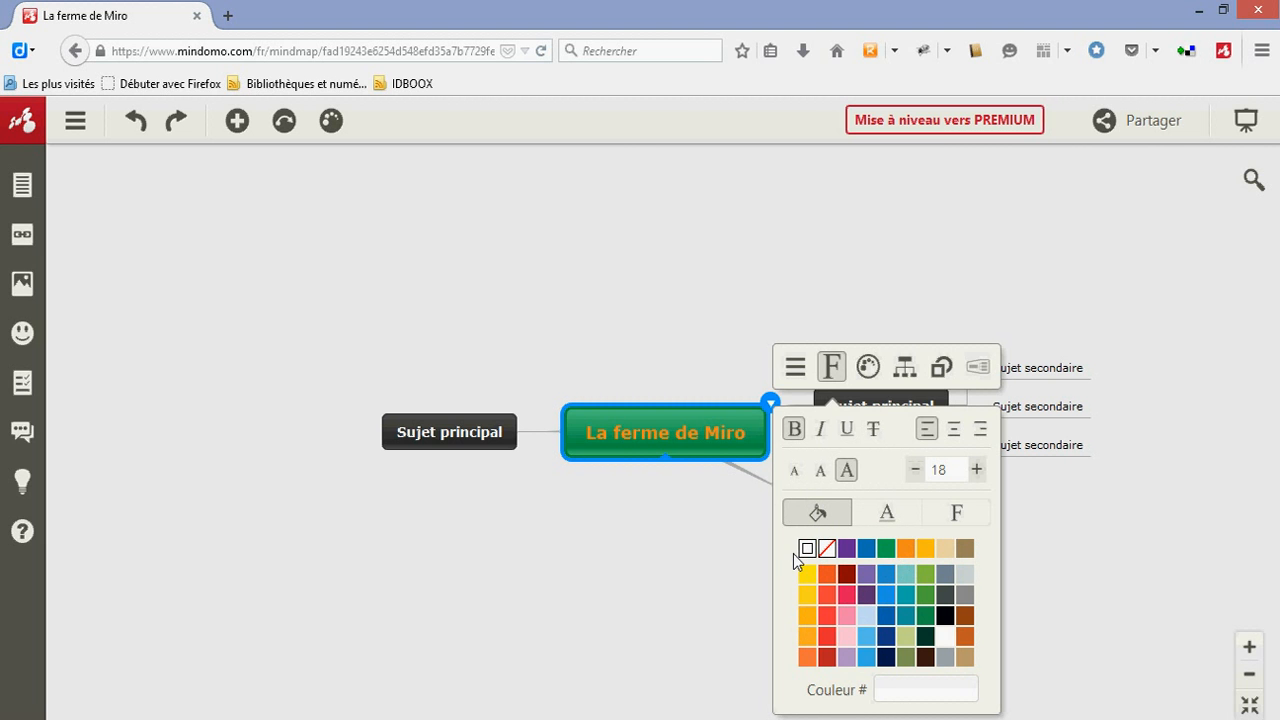
click(866, 640)
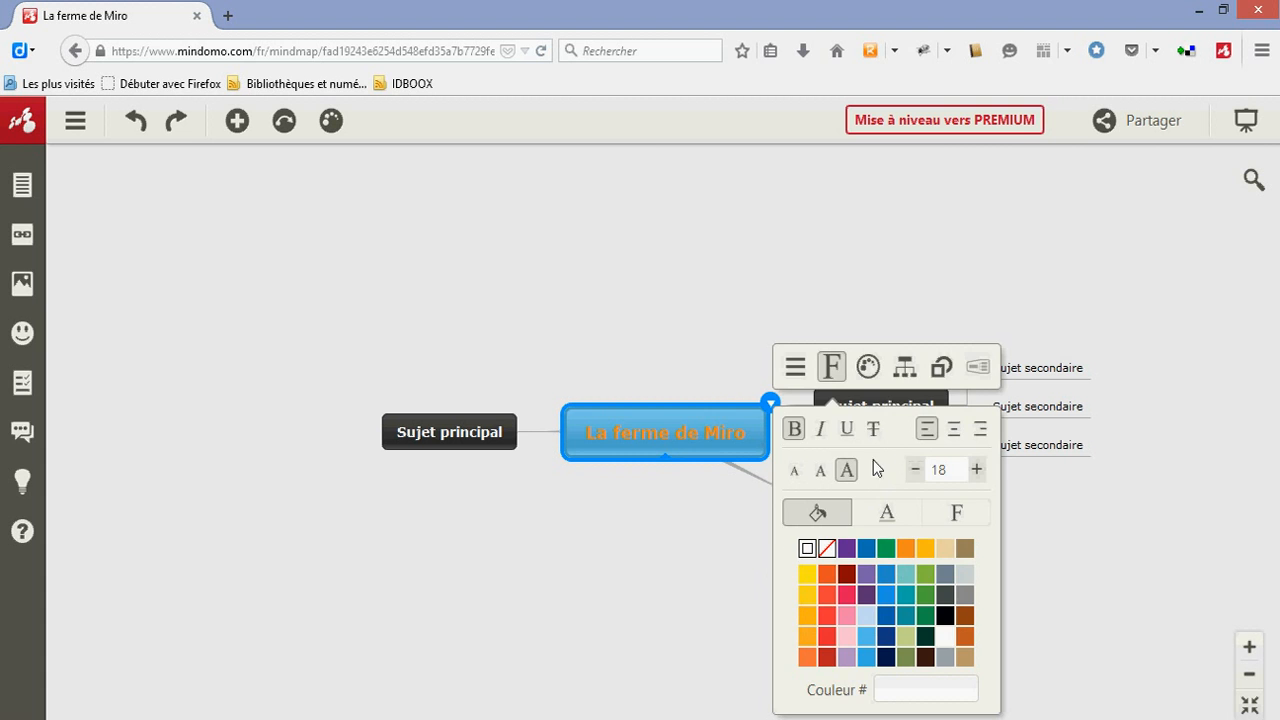
click(731, 525)
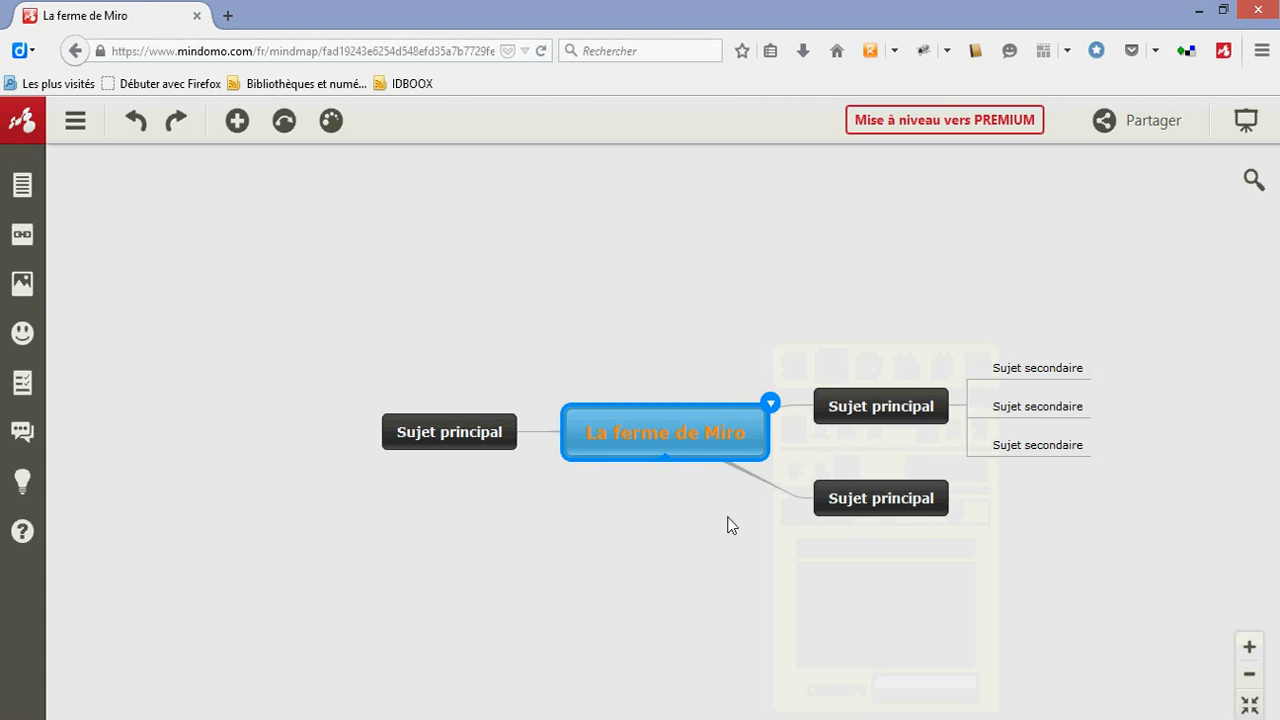
Try the rectangle and circle shapes on the main topic that has subtopics, and set its shape to the line
click(857, 419)
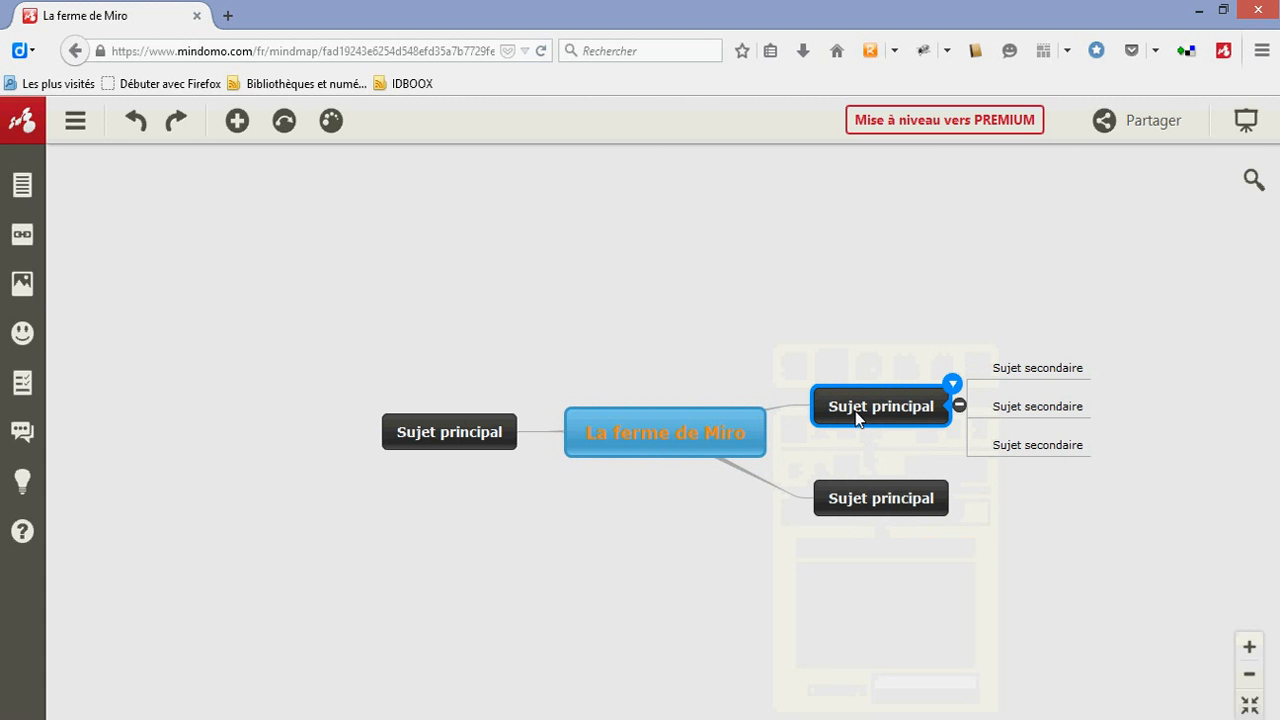
click(952, 388)
click(1119, 356)
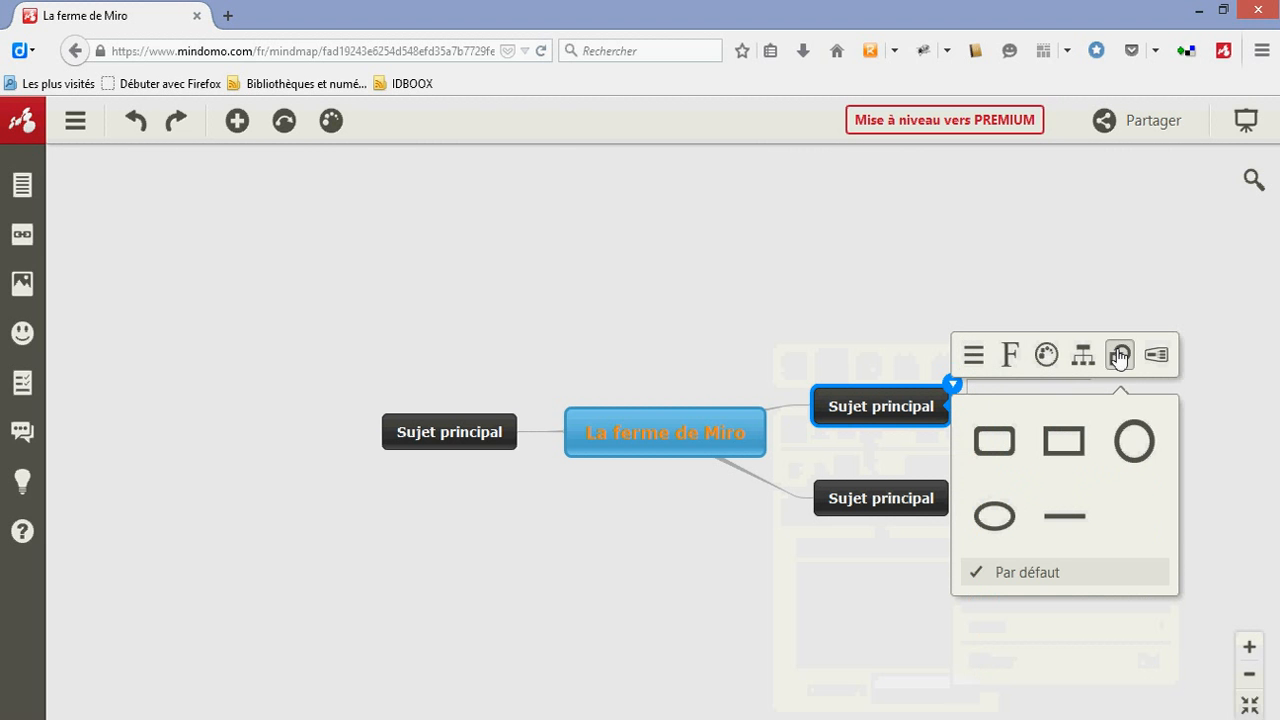
click(1074, 441)
click(1124, 436)
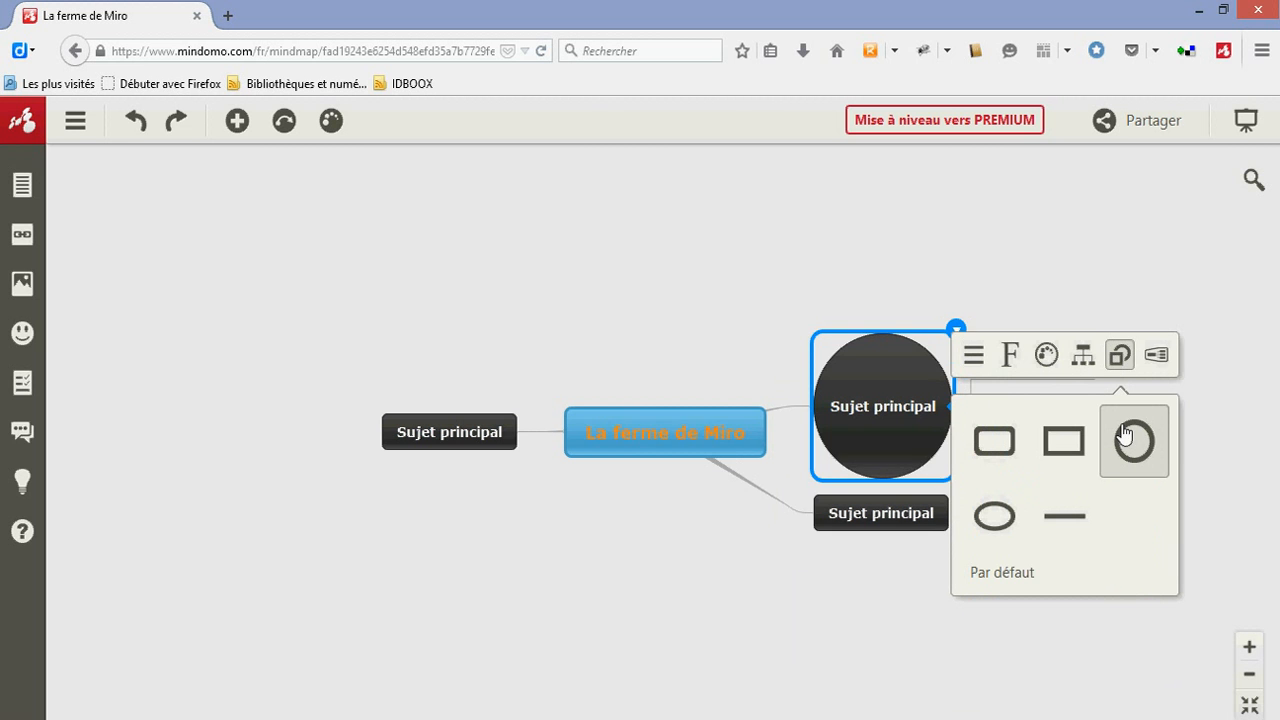
click(1072, 516)
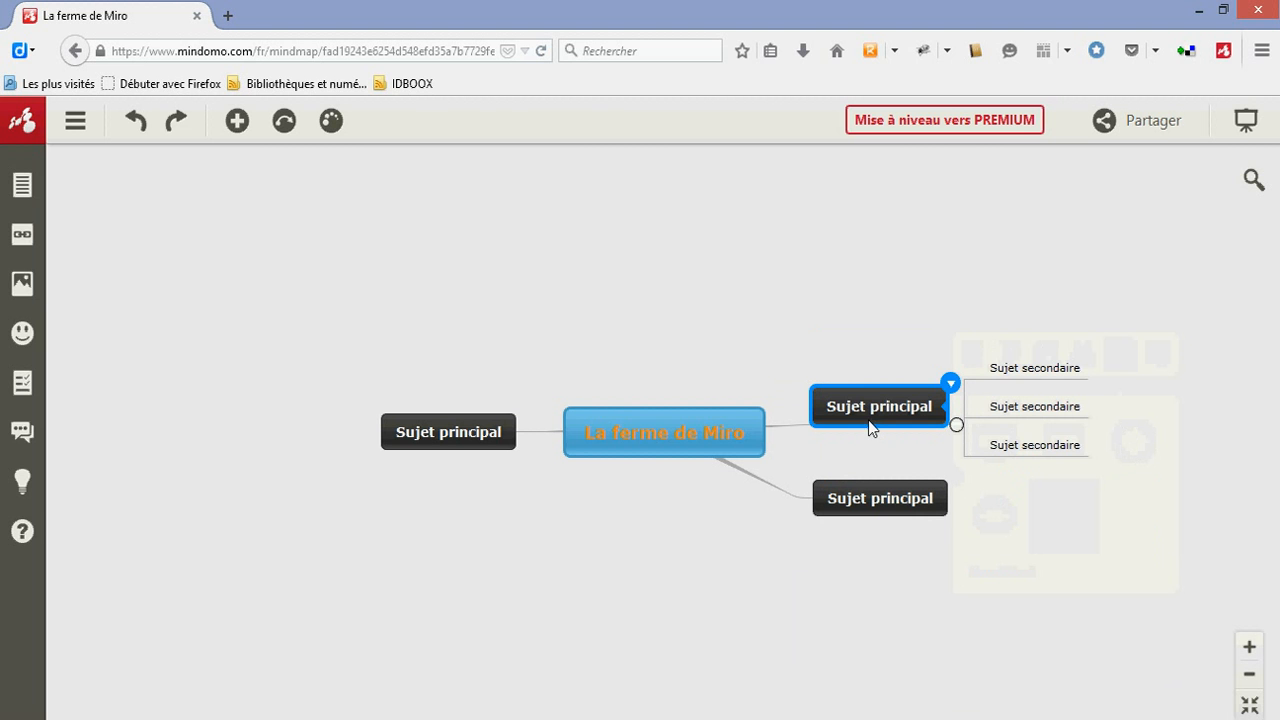
Reopen the shape options of the main topic that has subtopics and choose the line shape again
double_click(947, 418)
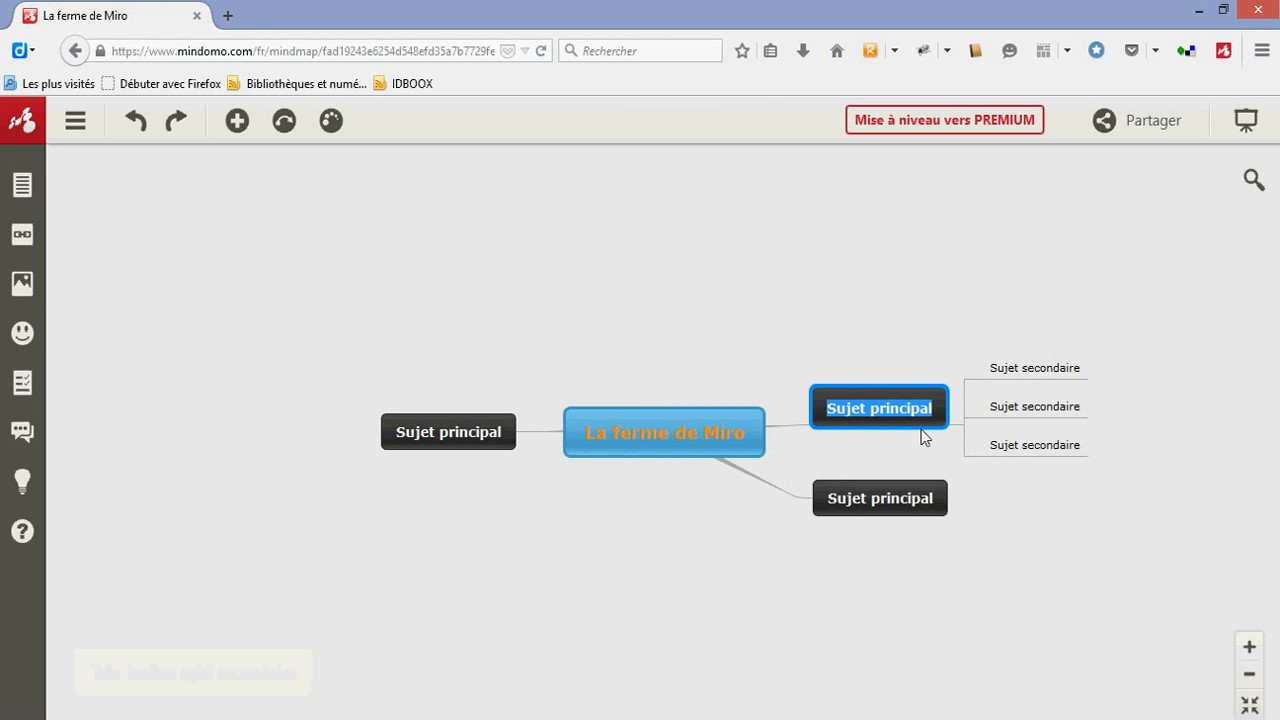
key(Return)
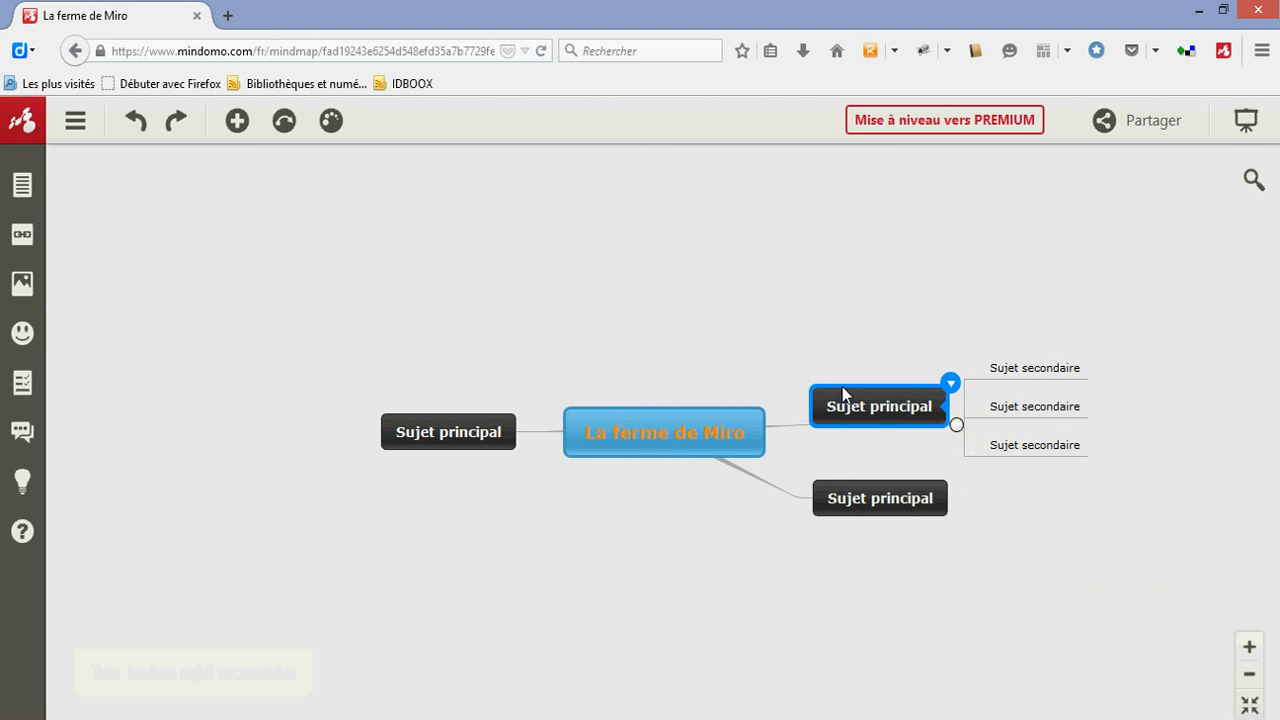
click(950, 383)
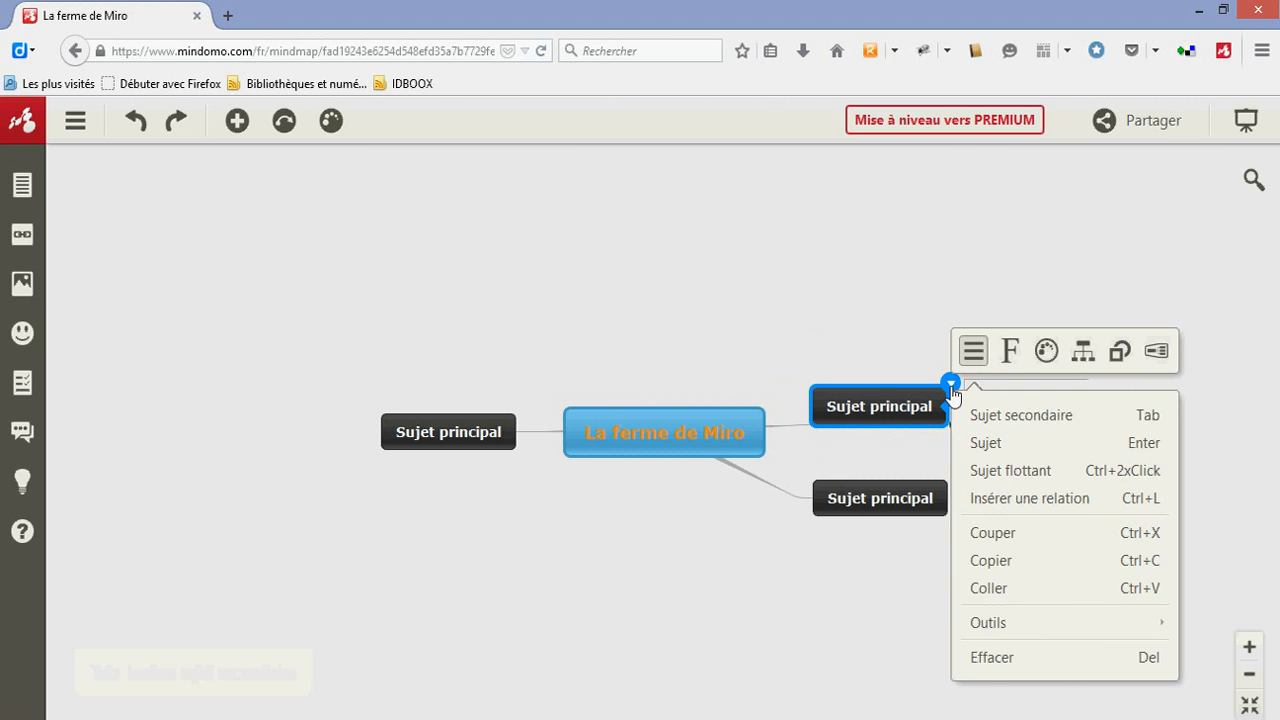
click(1120, 354)
click(1066, 505)
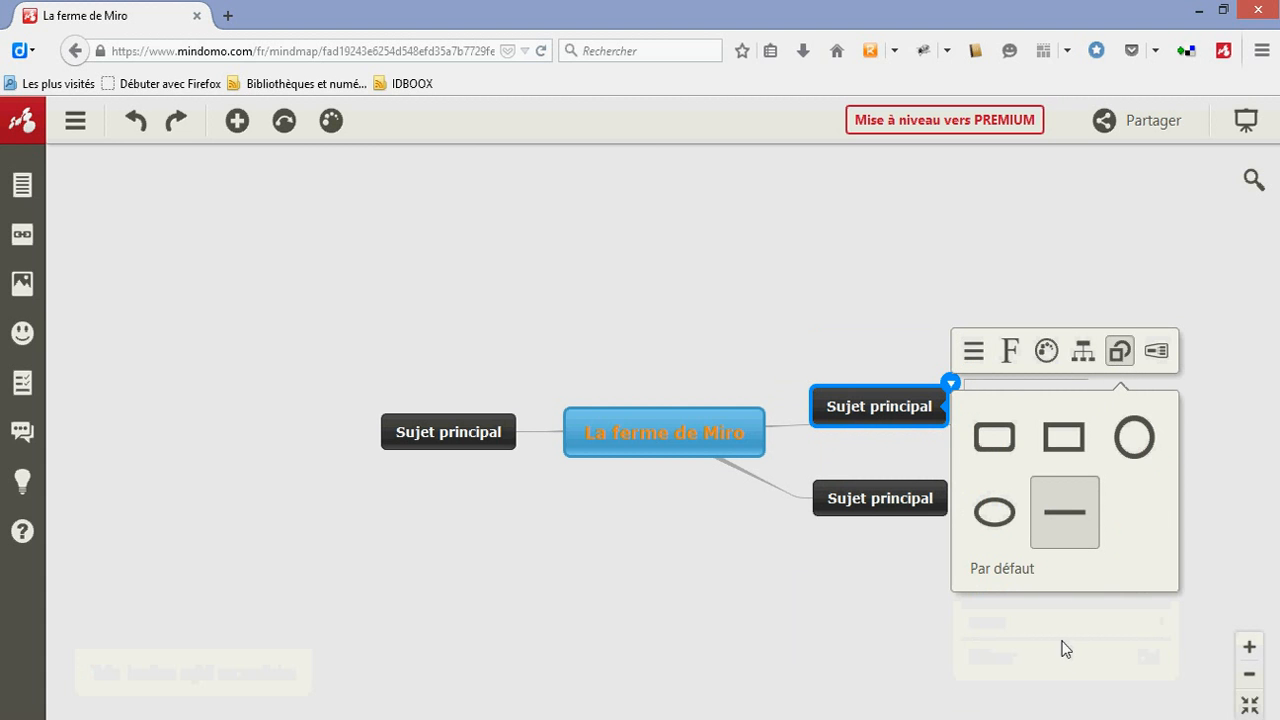
Apply the line shape to the first subtopic, and select its parent main topic
click(1020, 370)
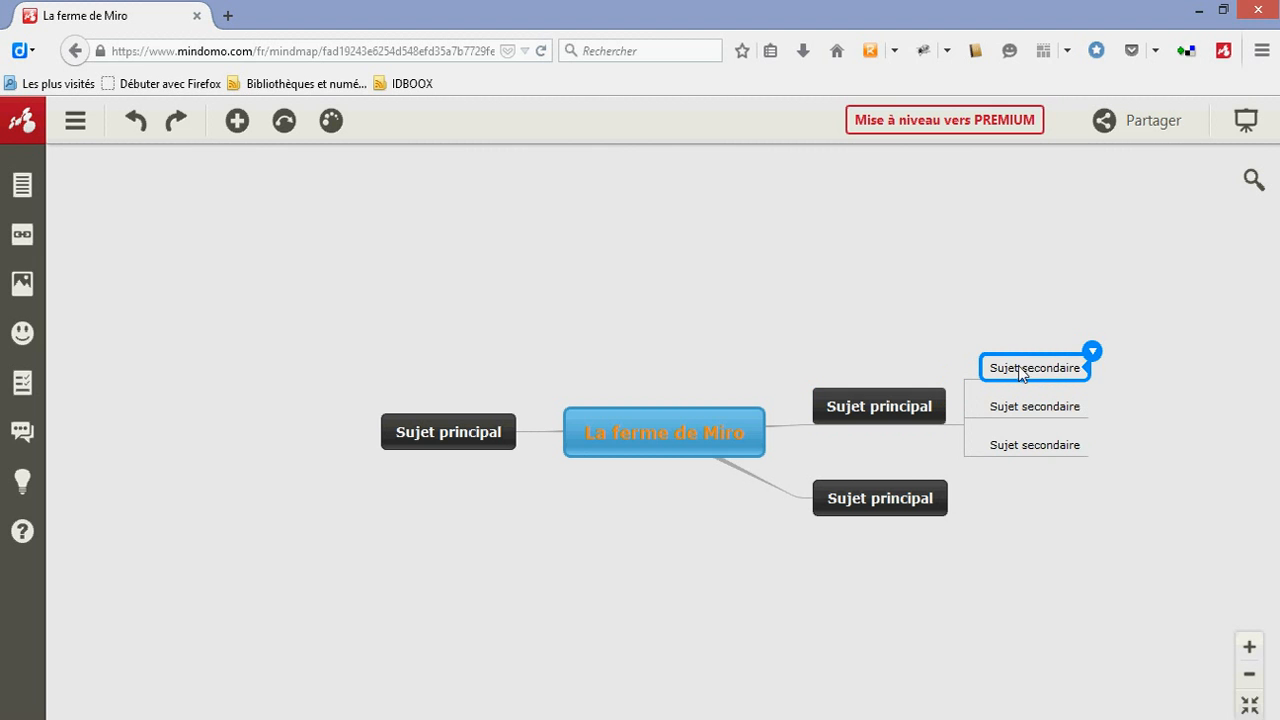
click(1090, 352)
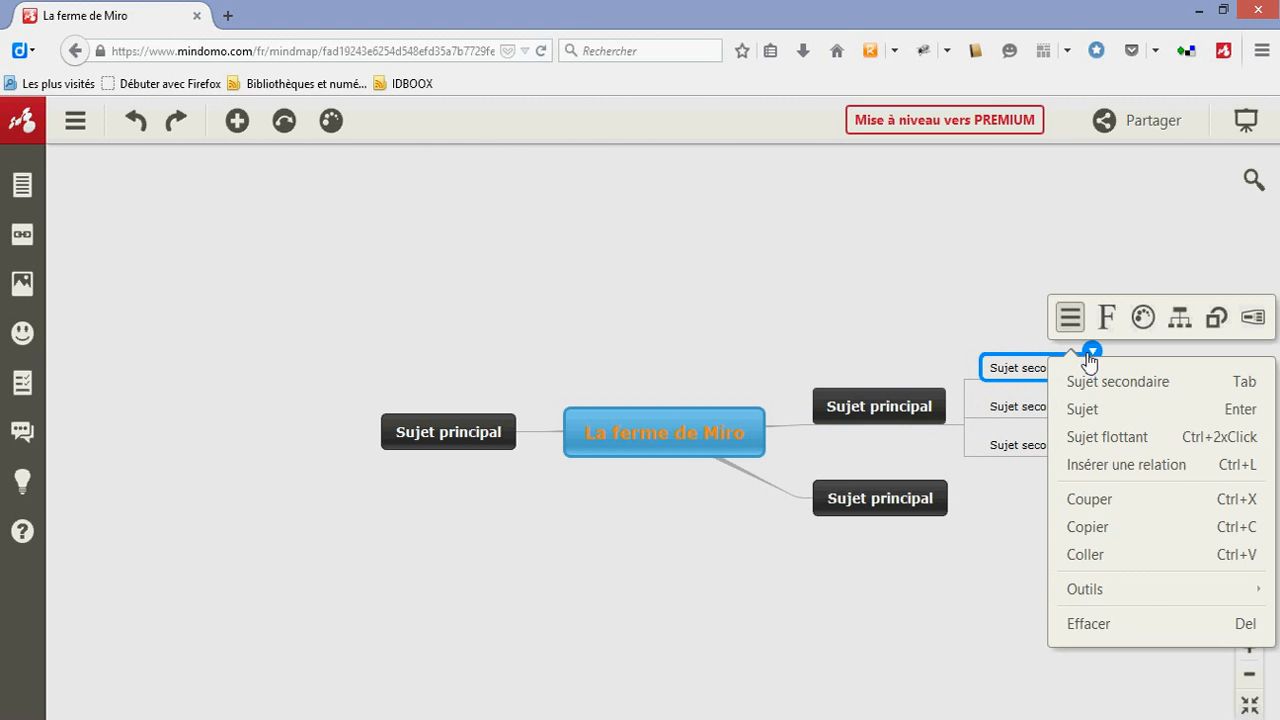
click(1215, 318)
click(1166, 486)
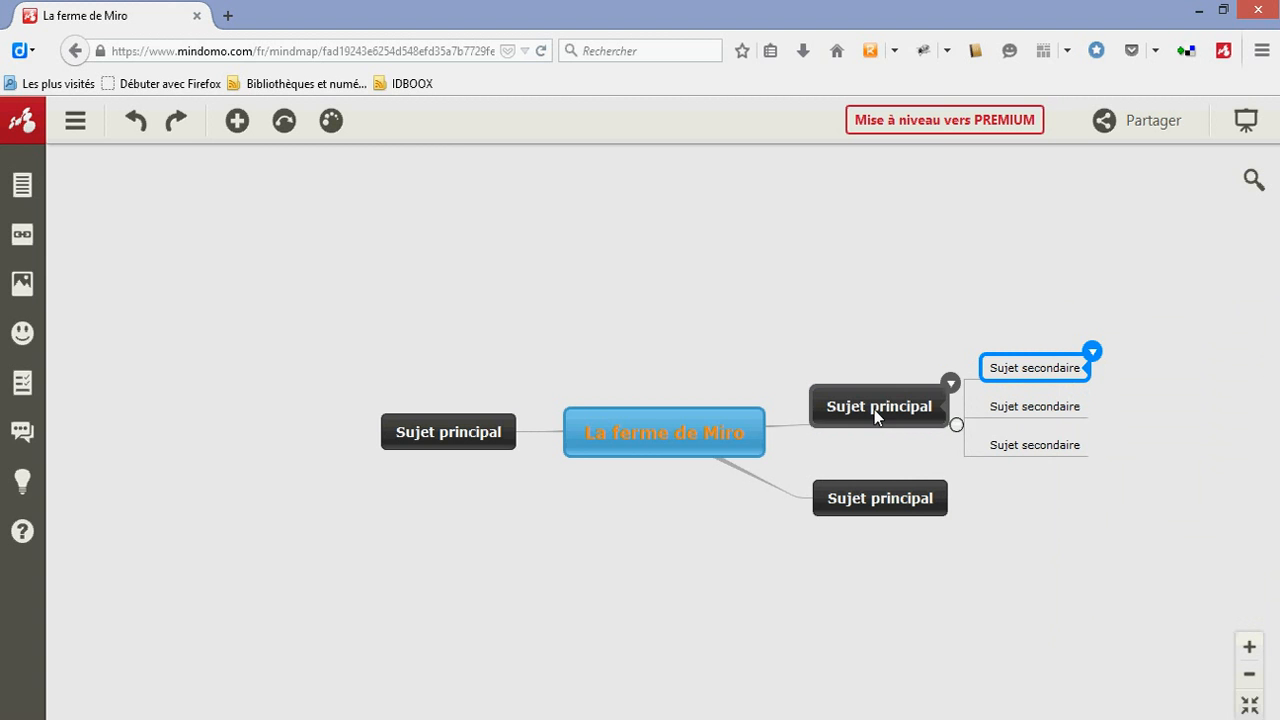
click(848, 412)
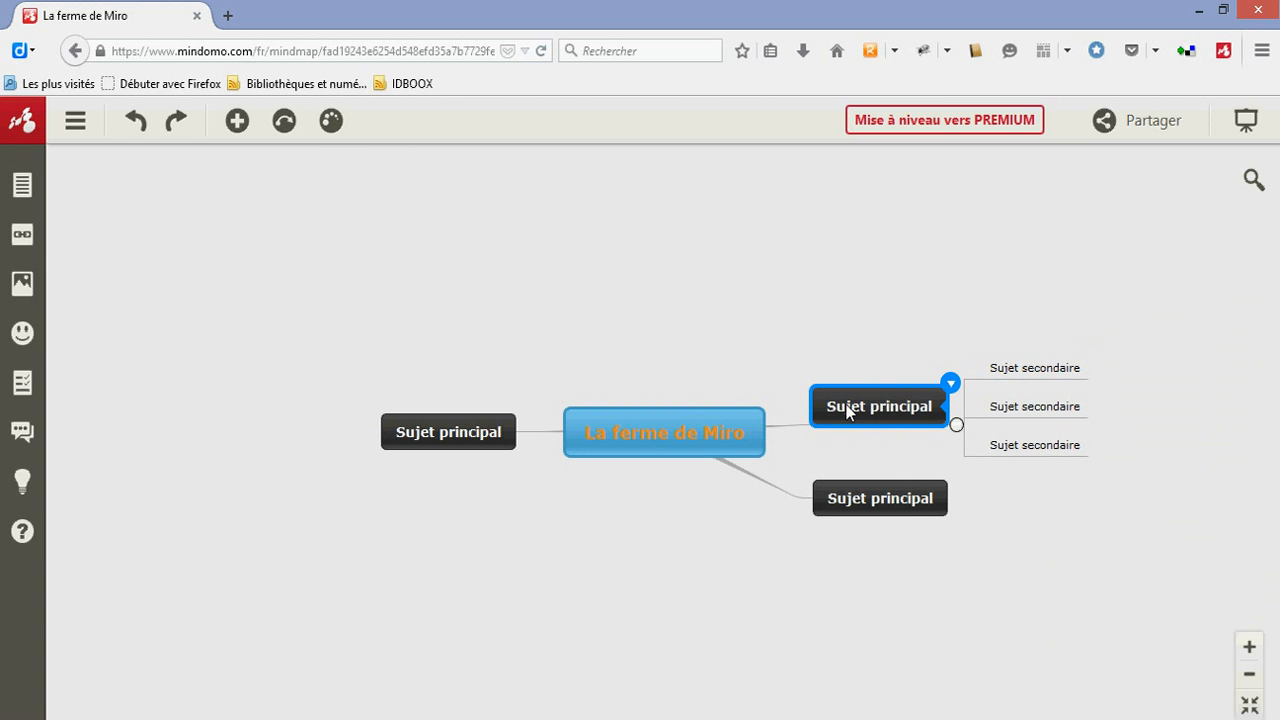
Add a note to the central topic "La ferme de Miro" reading "Un tableau qui m' marqué"
click(709, 442)
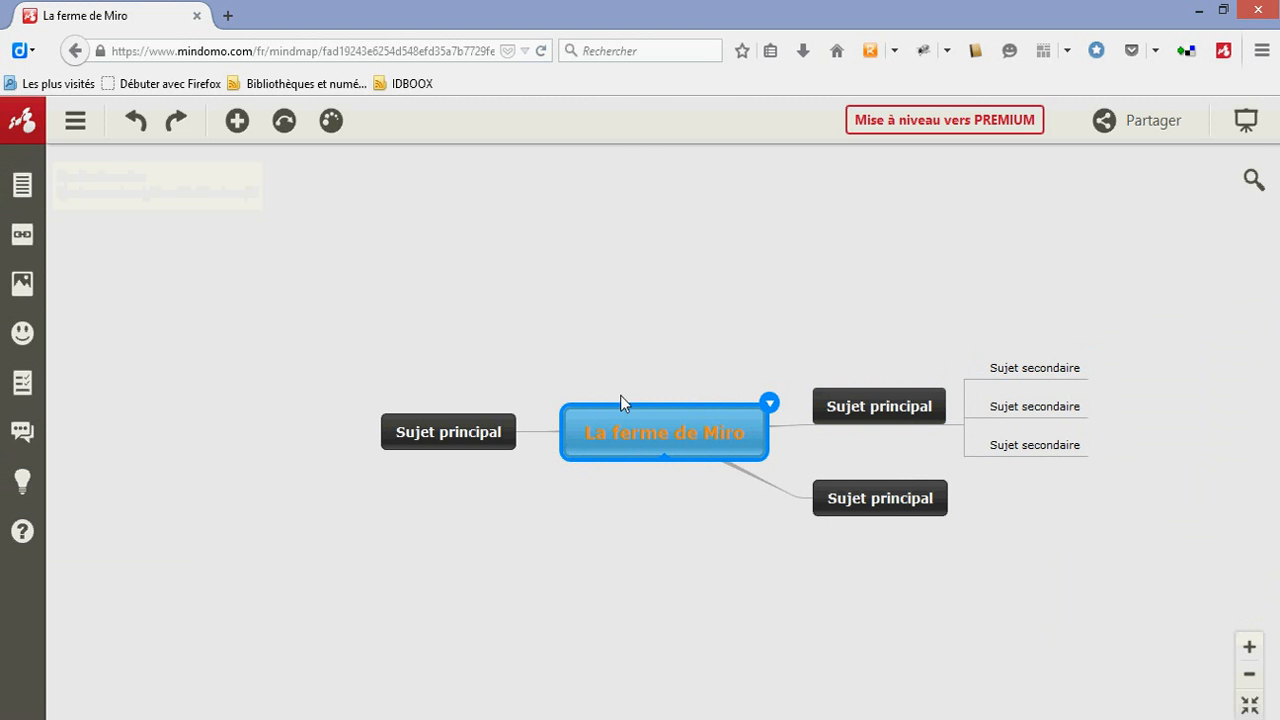
click(33, 190)
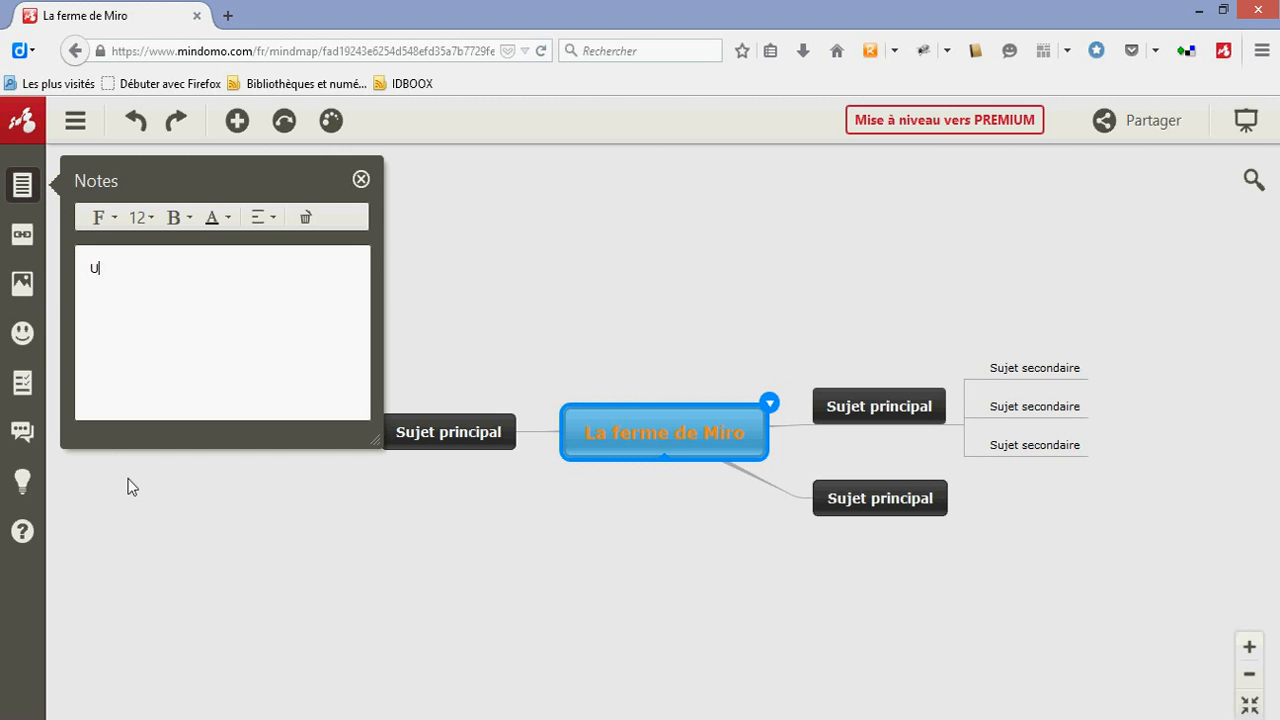
text(Un tableau qui m' marqué)
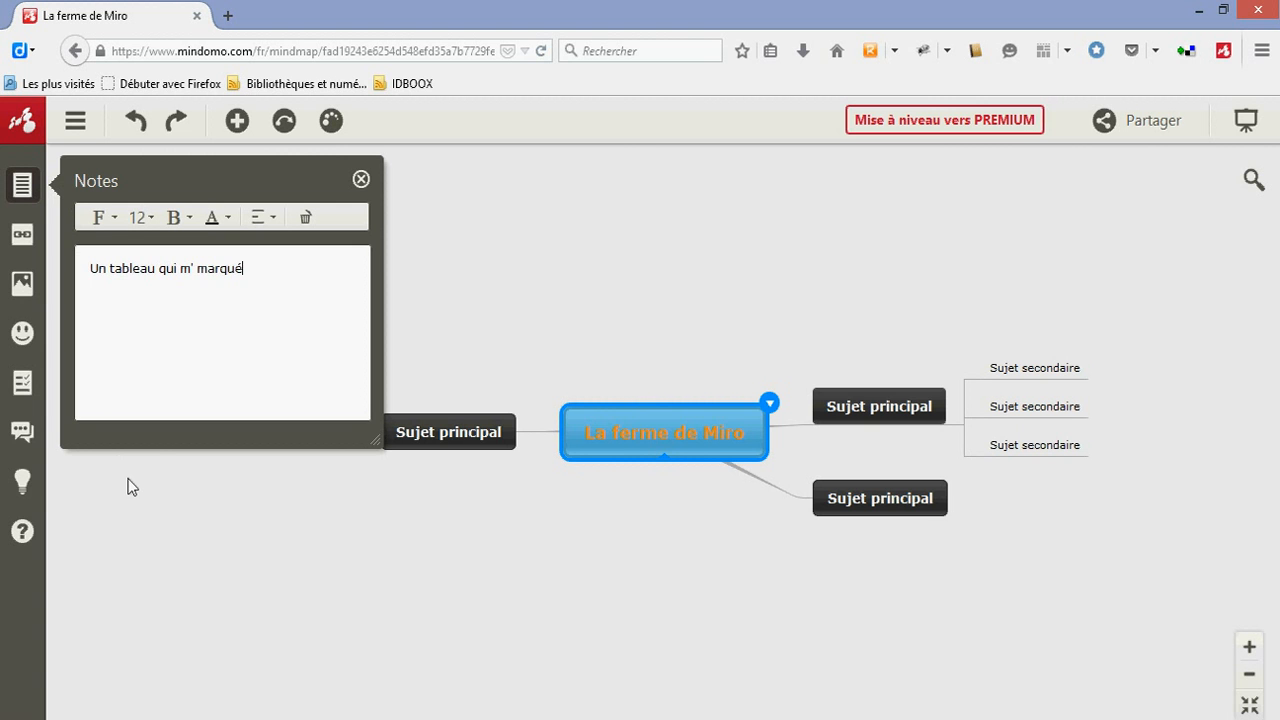
Correct the central topic's note to "Un tableau qui m'a marqué" with "marqué" on a second line, close the note and preview it
key(Return)
click(194, 268)
text(a)
key(Return)
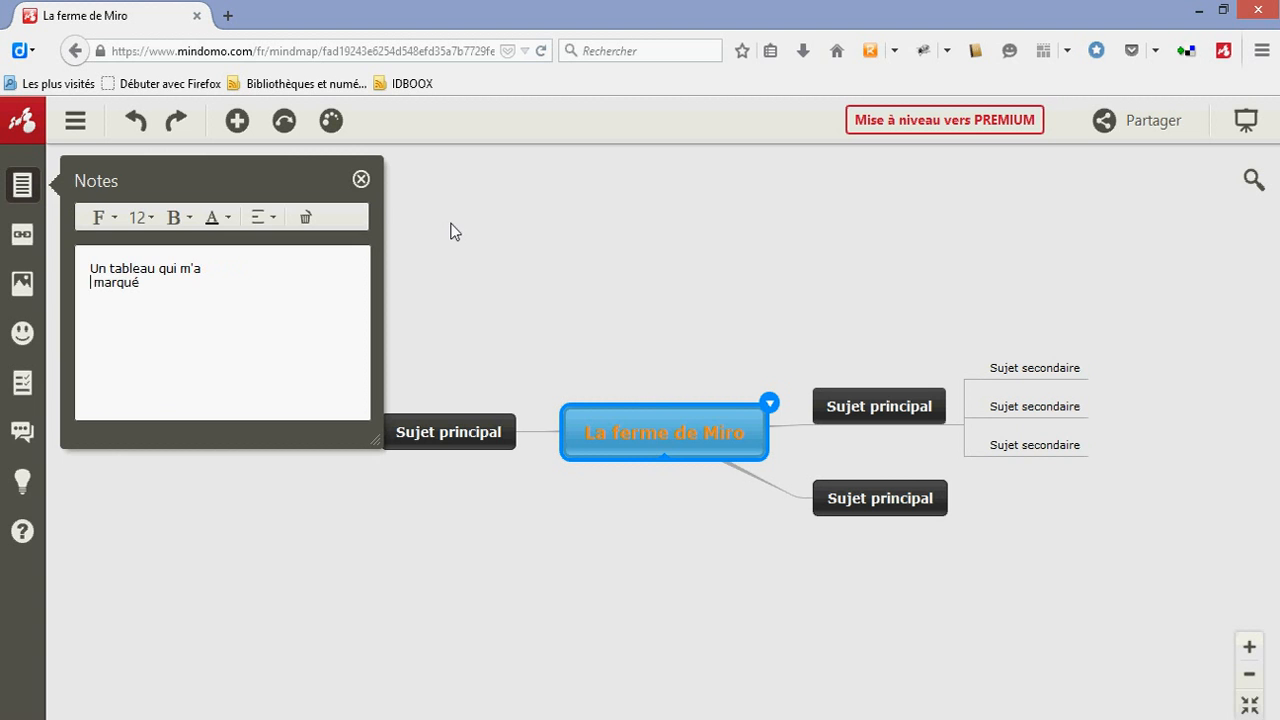
click(361, 180)
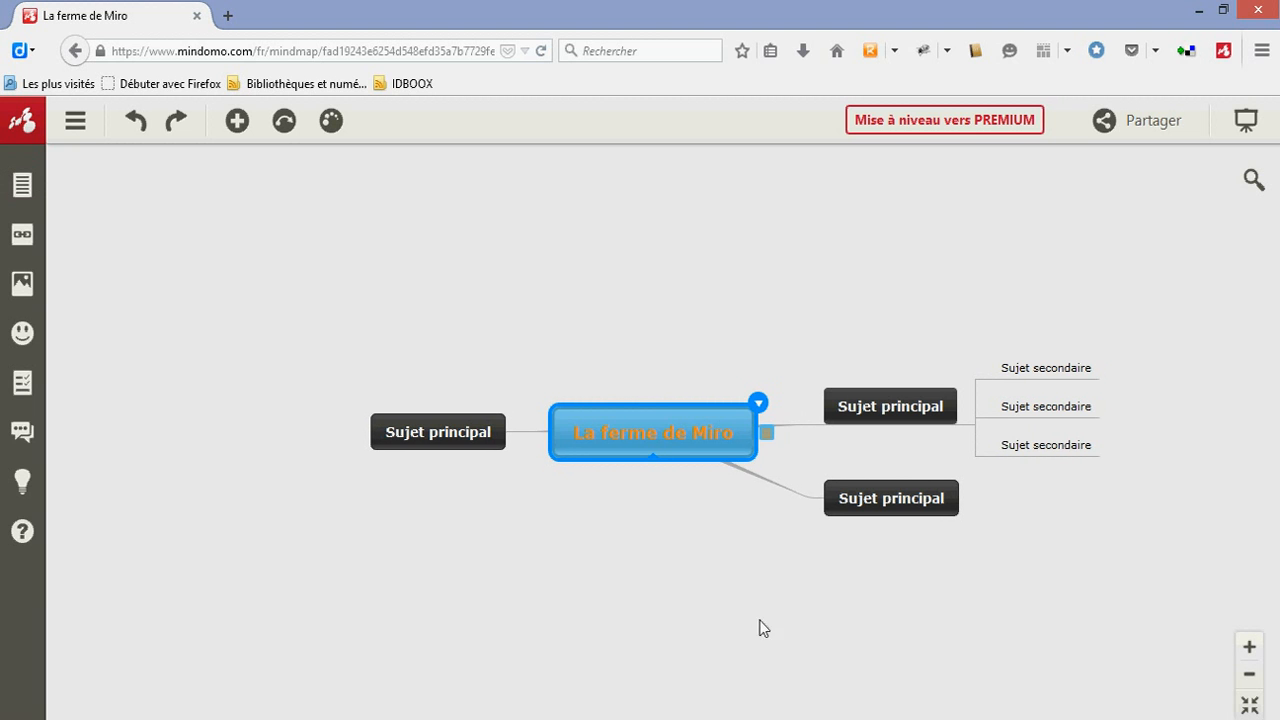
mouse_move(768, 442)
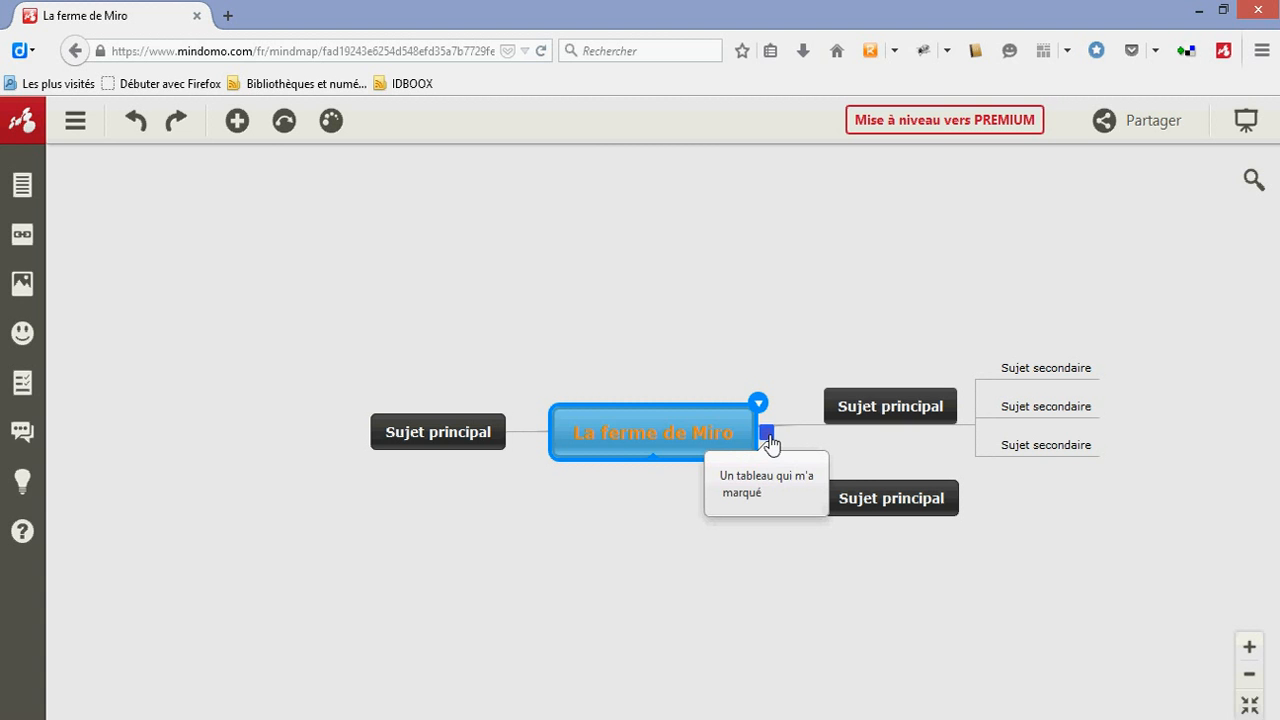
Open the hyperlink settings of the central topic, and search the web for "la ferme de miro" in a new browser tab
double_click(622, 436)
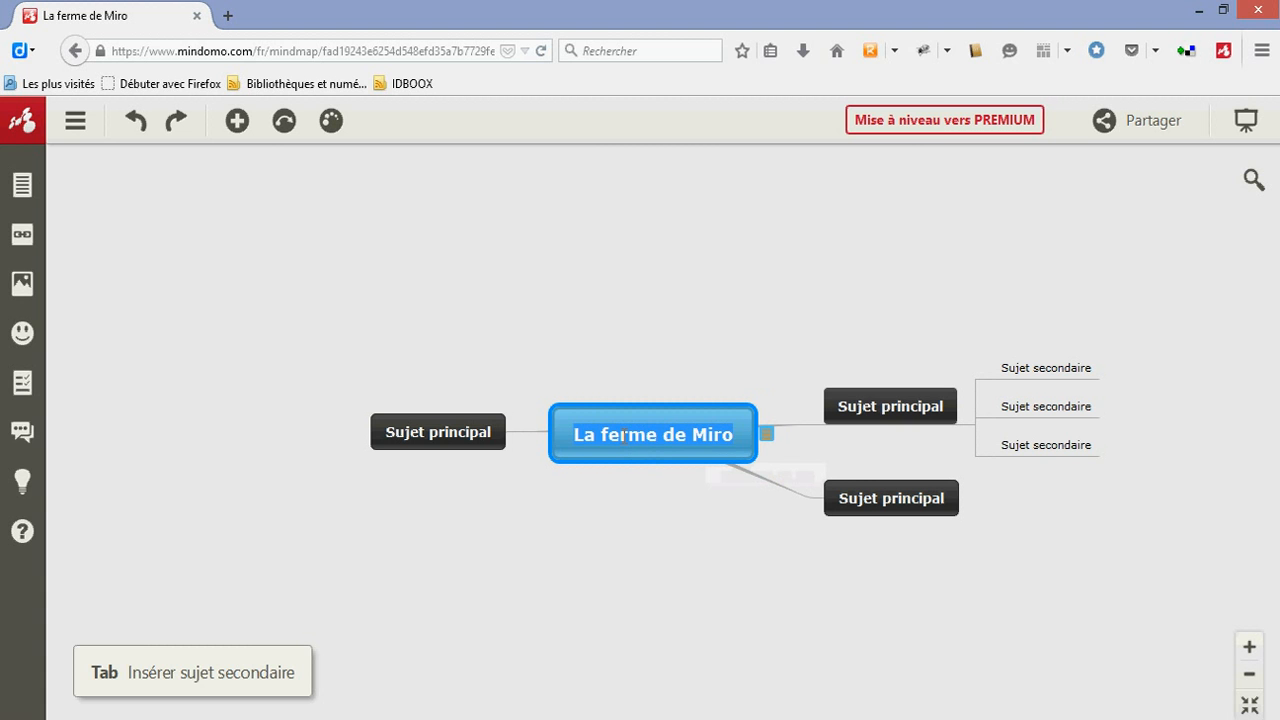
click(23, 240)
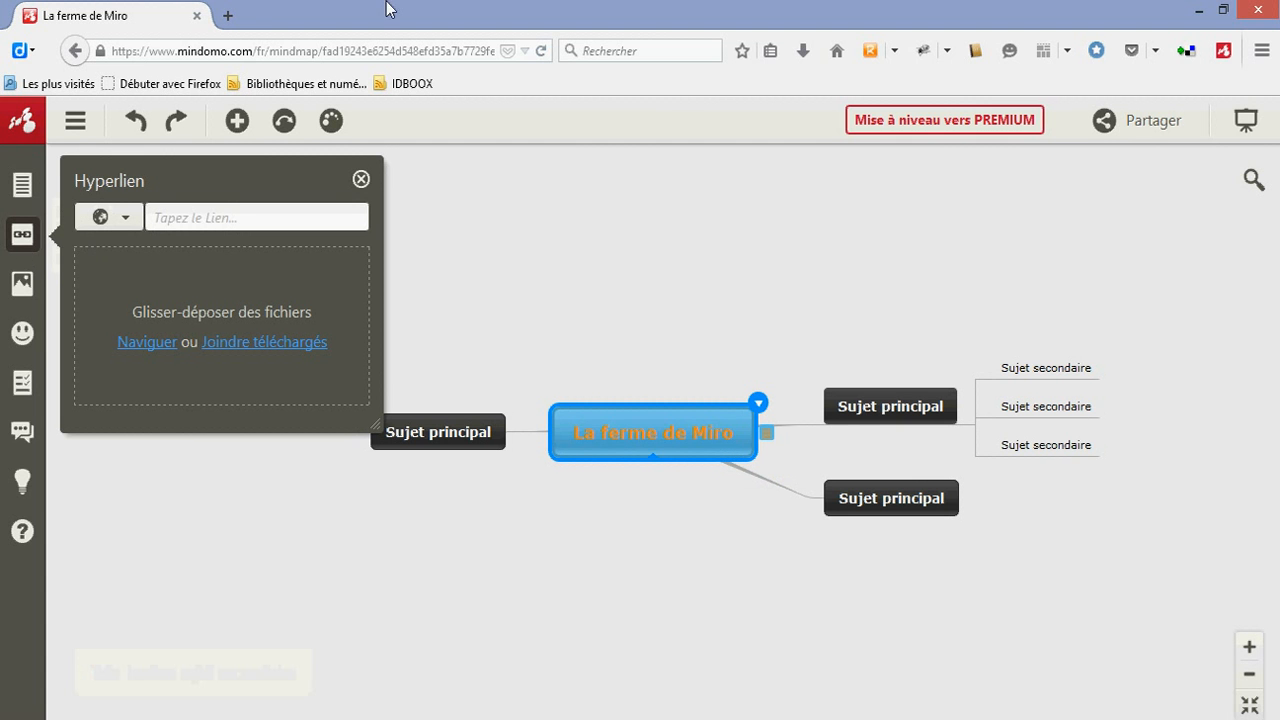
click(228, 16)
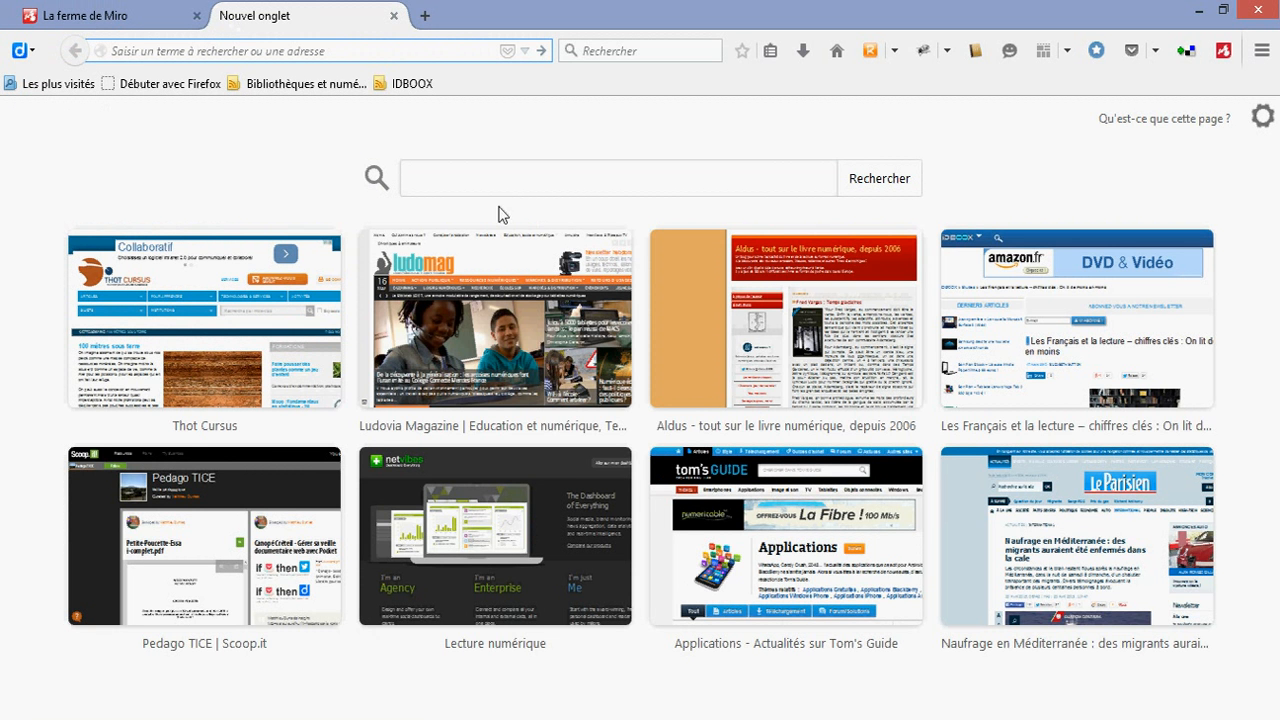
text(la)
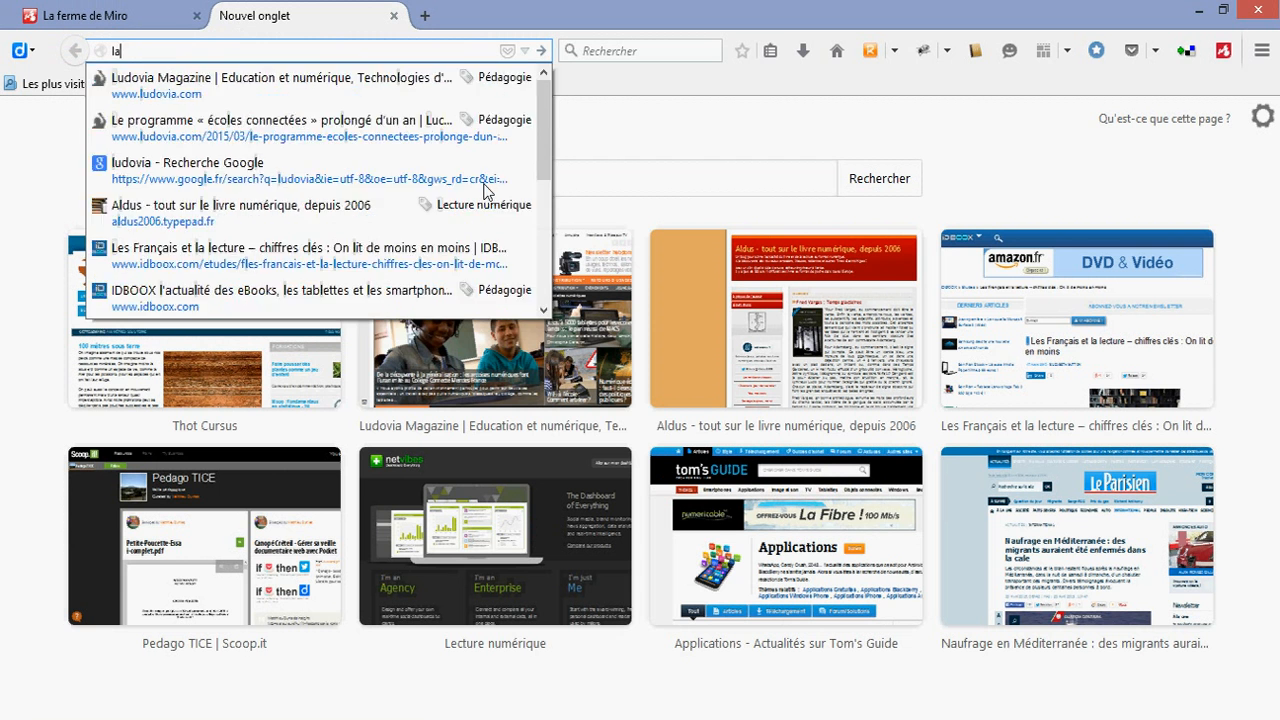
text( ferme de miro)
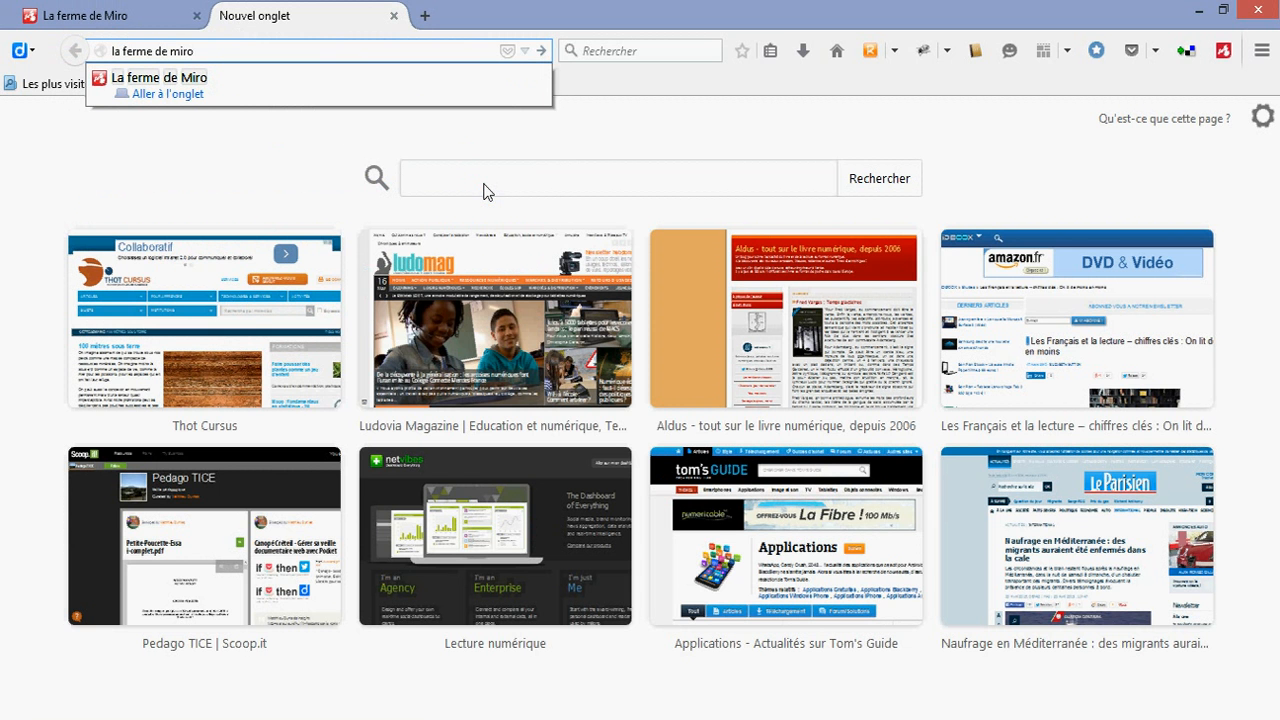
key(Return)
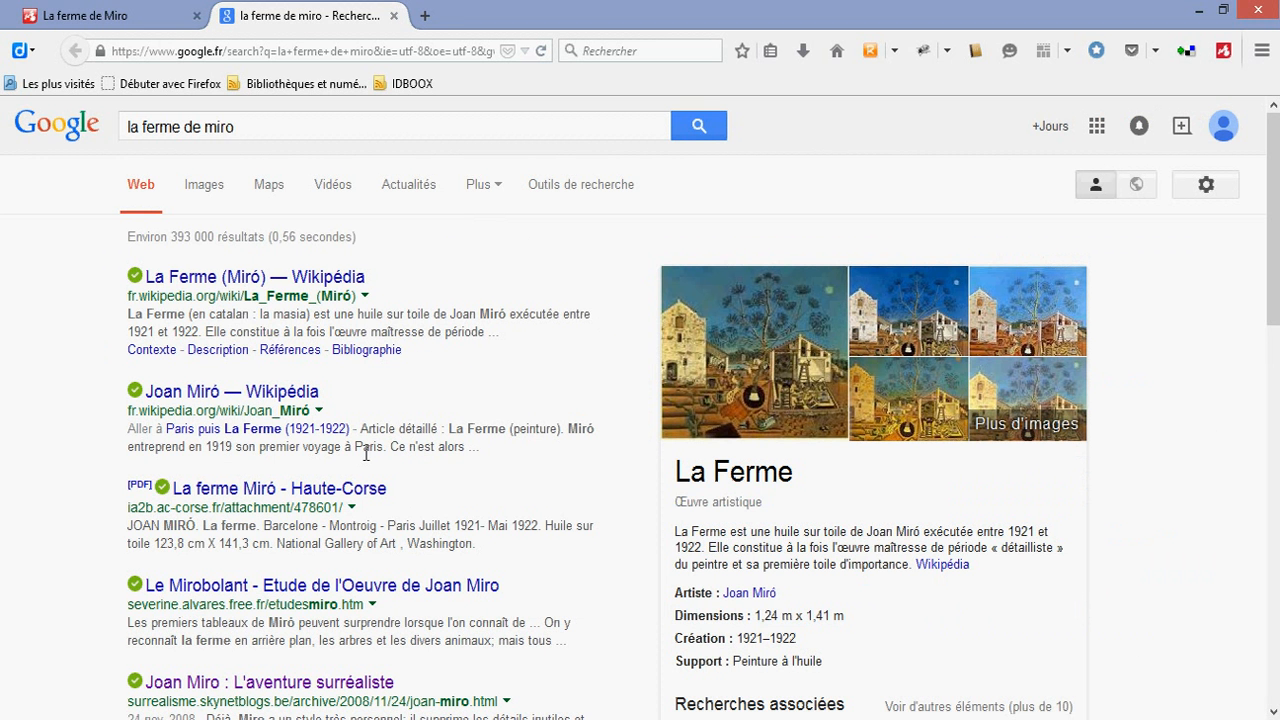
Open the search result "Joan Miro : L'aventure surréaliste" and look through its text and the painting "La ferme"
scroll(365, 453, down, 2)
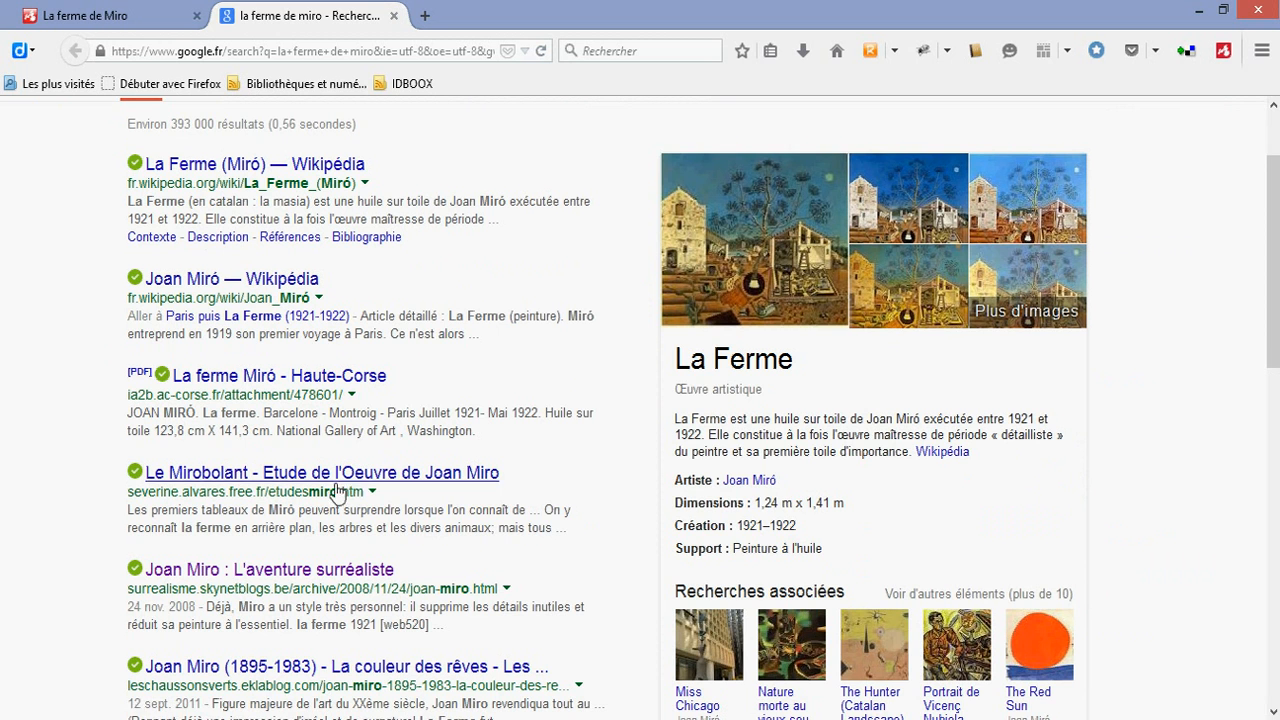
click(302, 571)
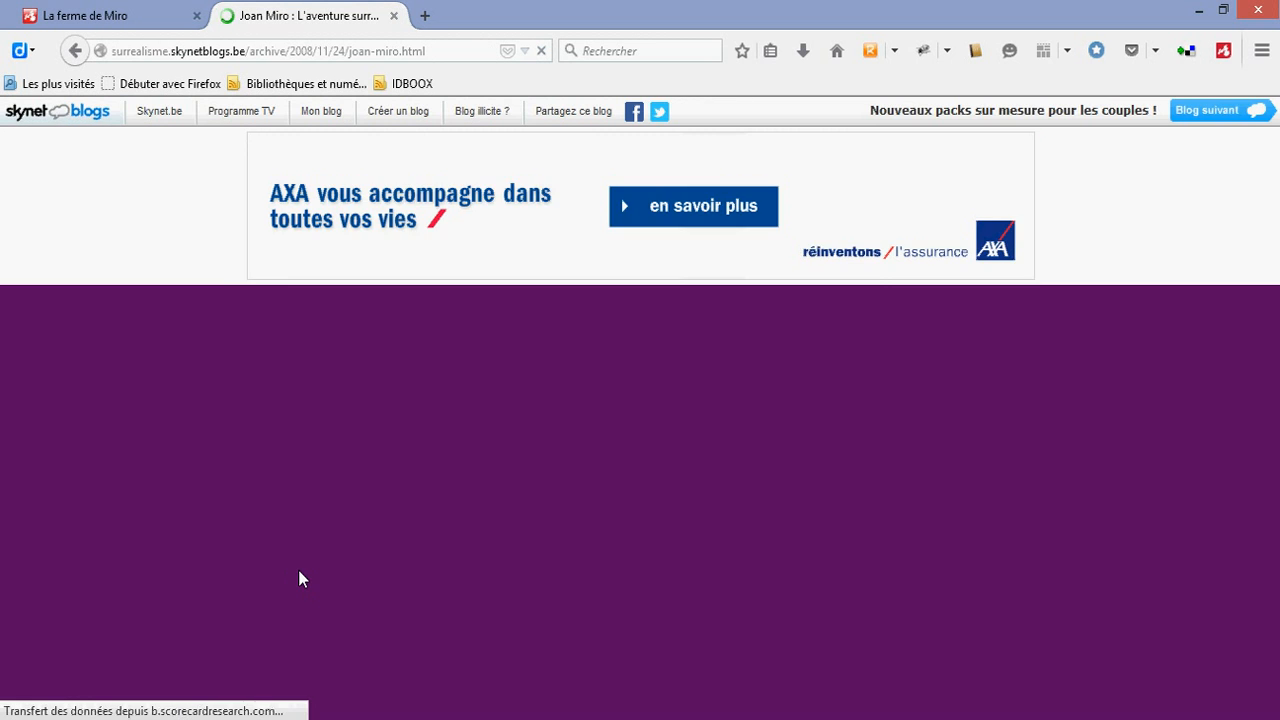
scroll(383, 539, down, 8)
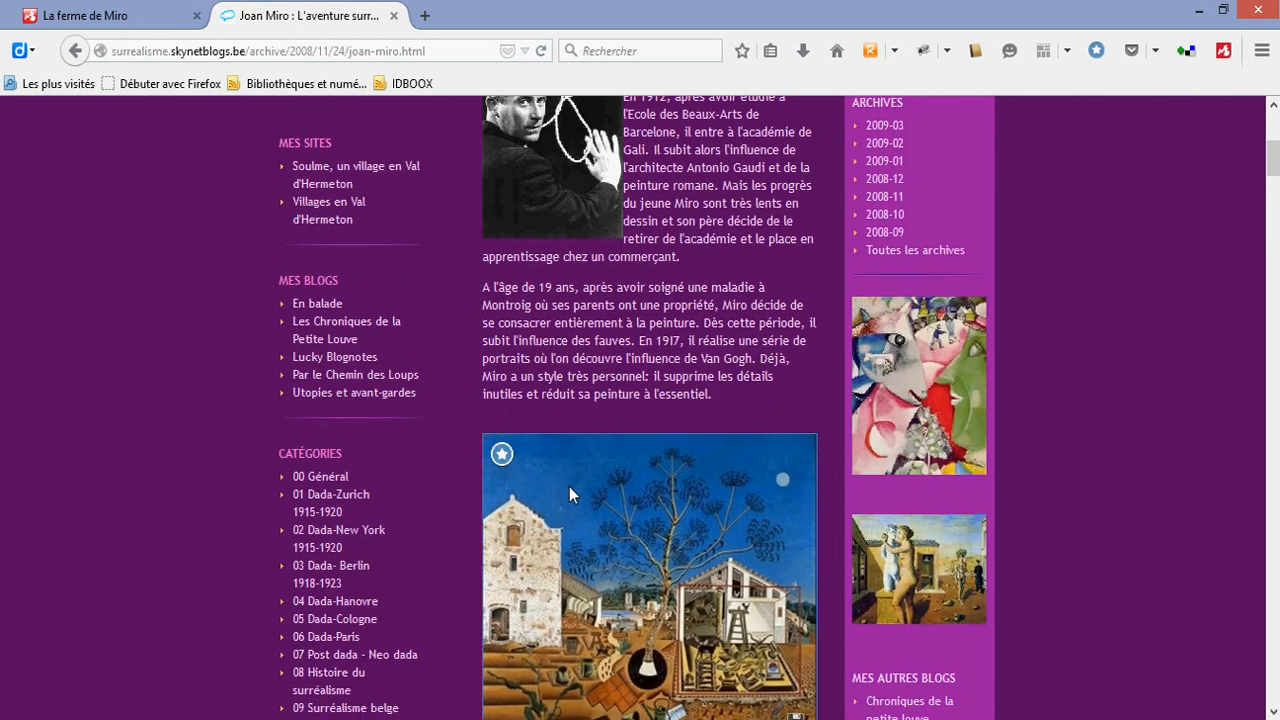
scroll(650, 387, up, 2)
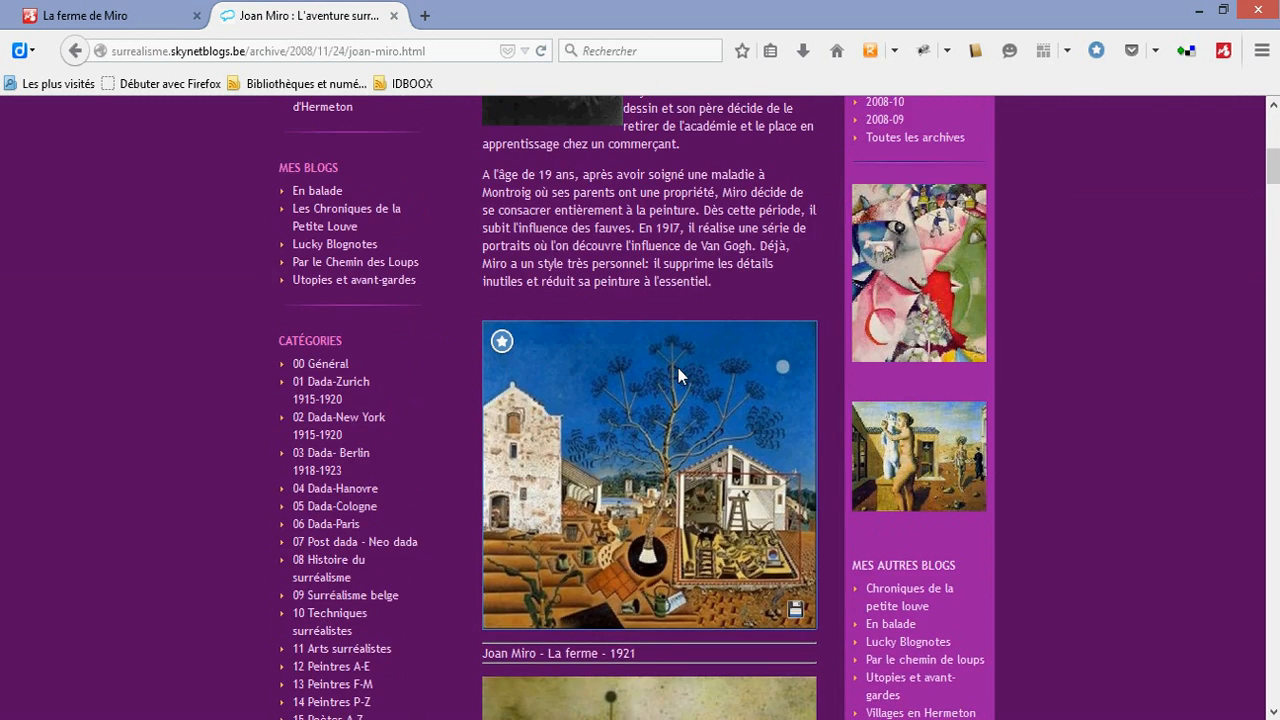
scroll(678, 368, up, 2)
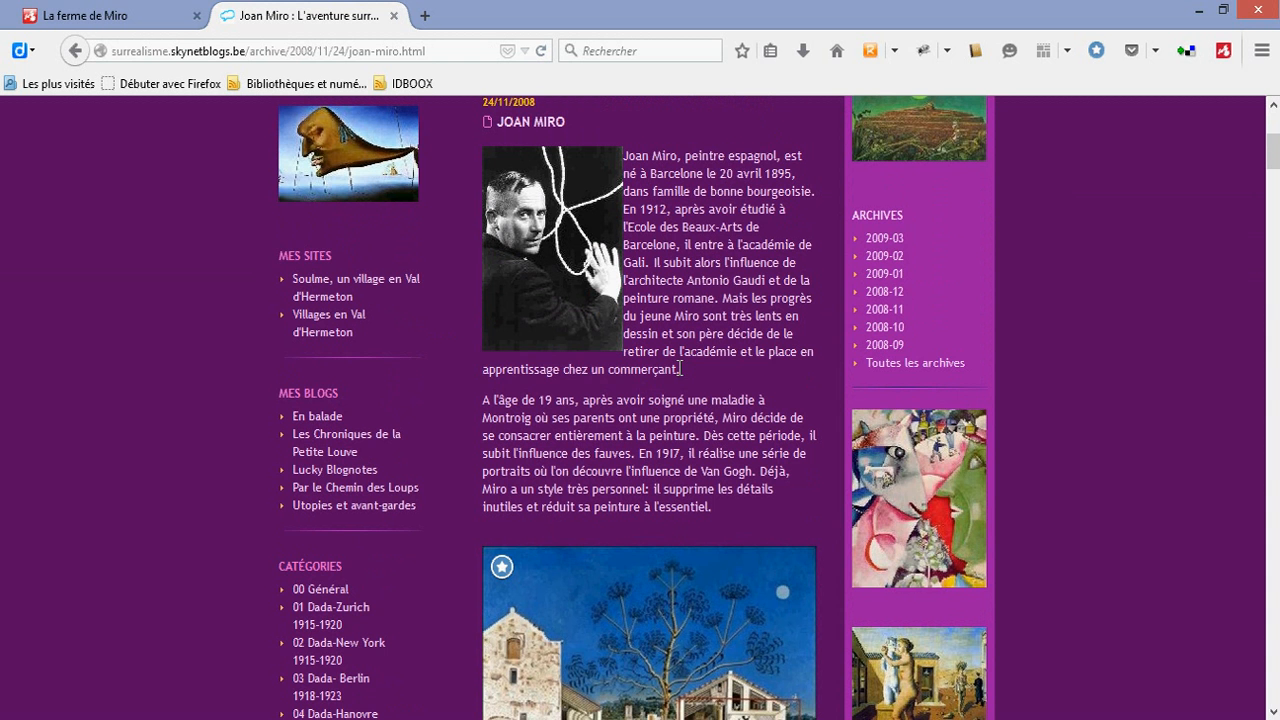
scroll(734, 249, up, 1)
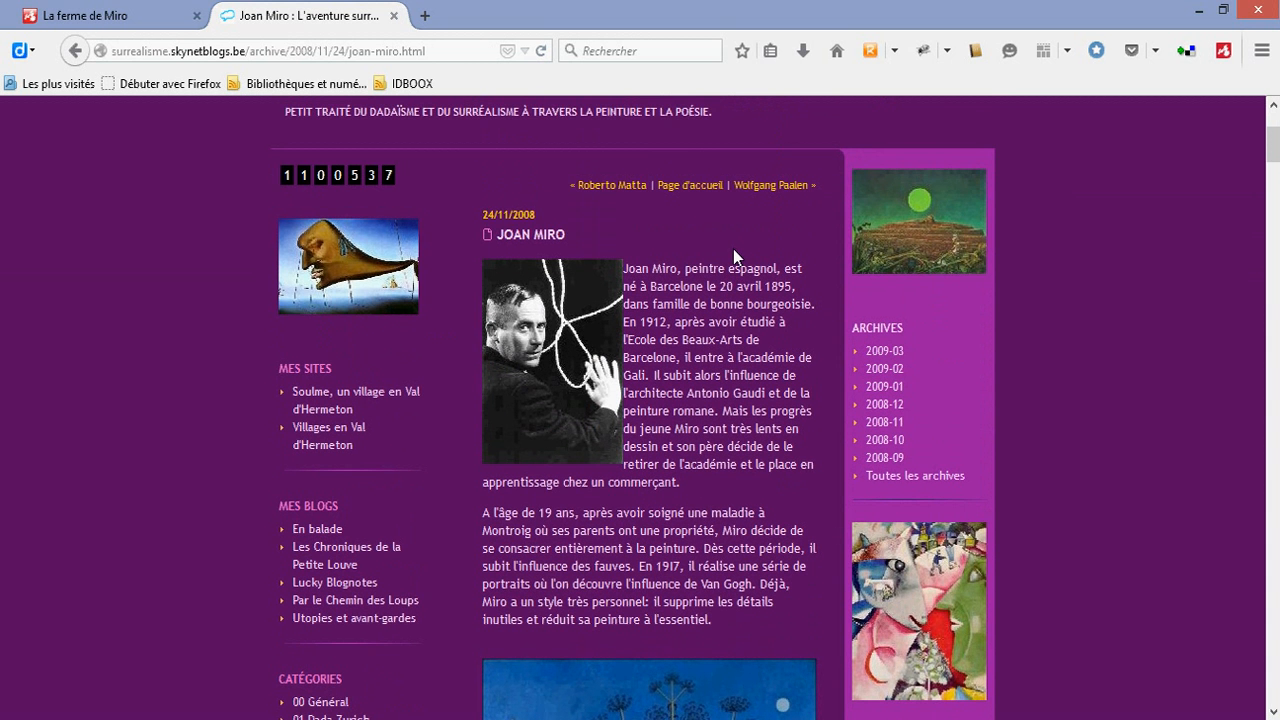
scroll(733, 250, down, 2)
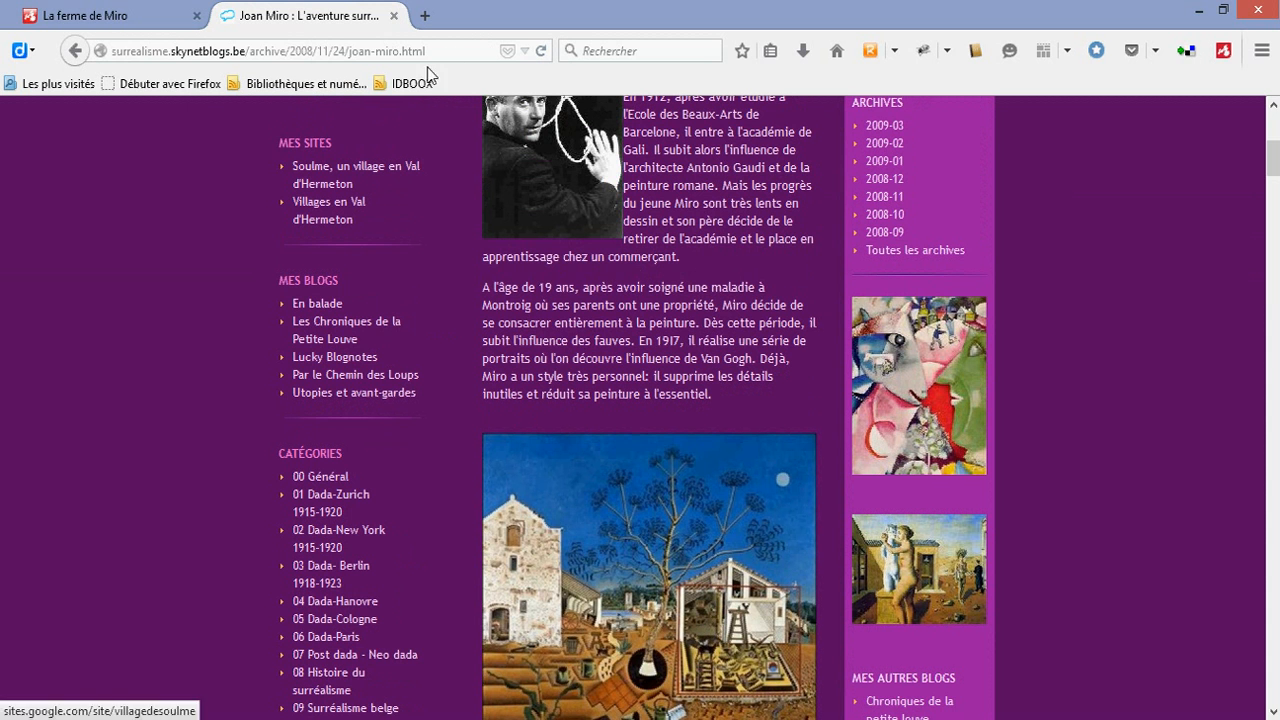
Attach the article's web address to the central topic as a hyperlink, and close the hyperlink settings and the article's tab
drag(472, 48, 102, 46)
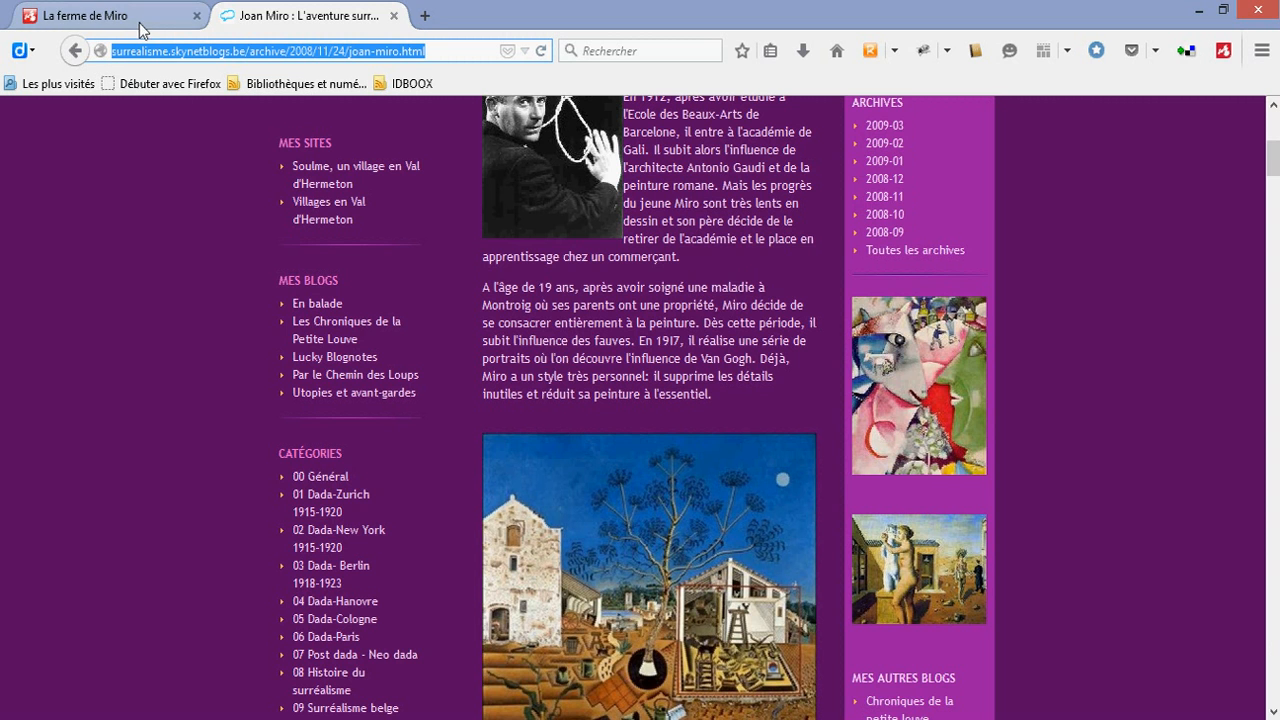
click(140, 29)
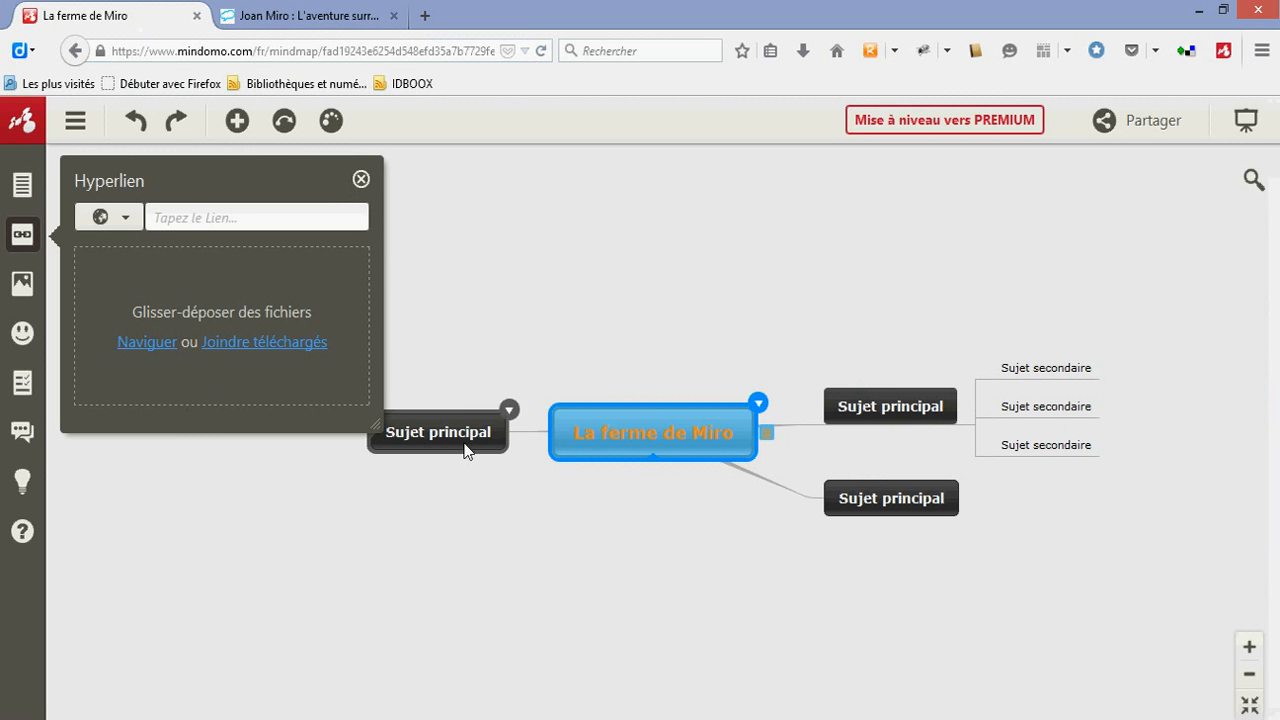
double_click(619, 433)
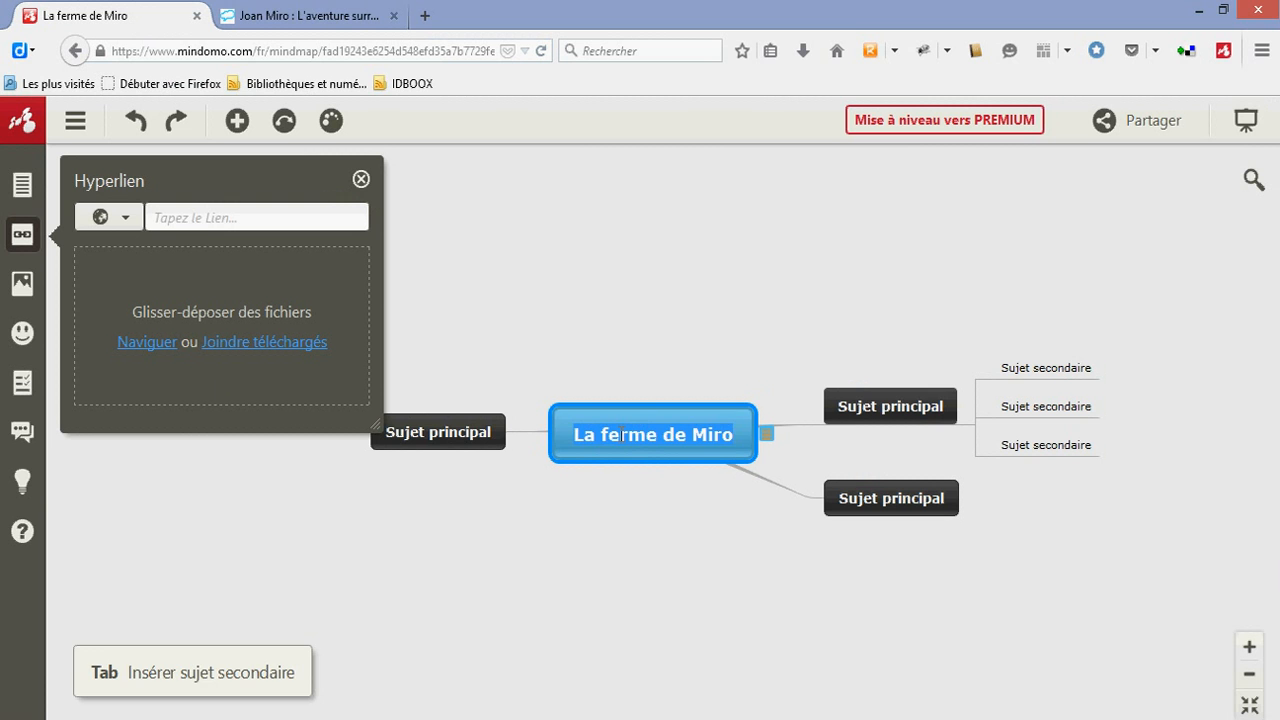
click(186, 216)
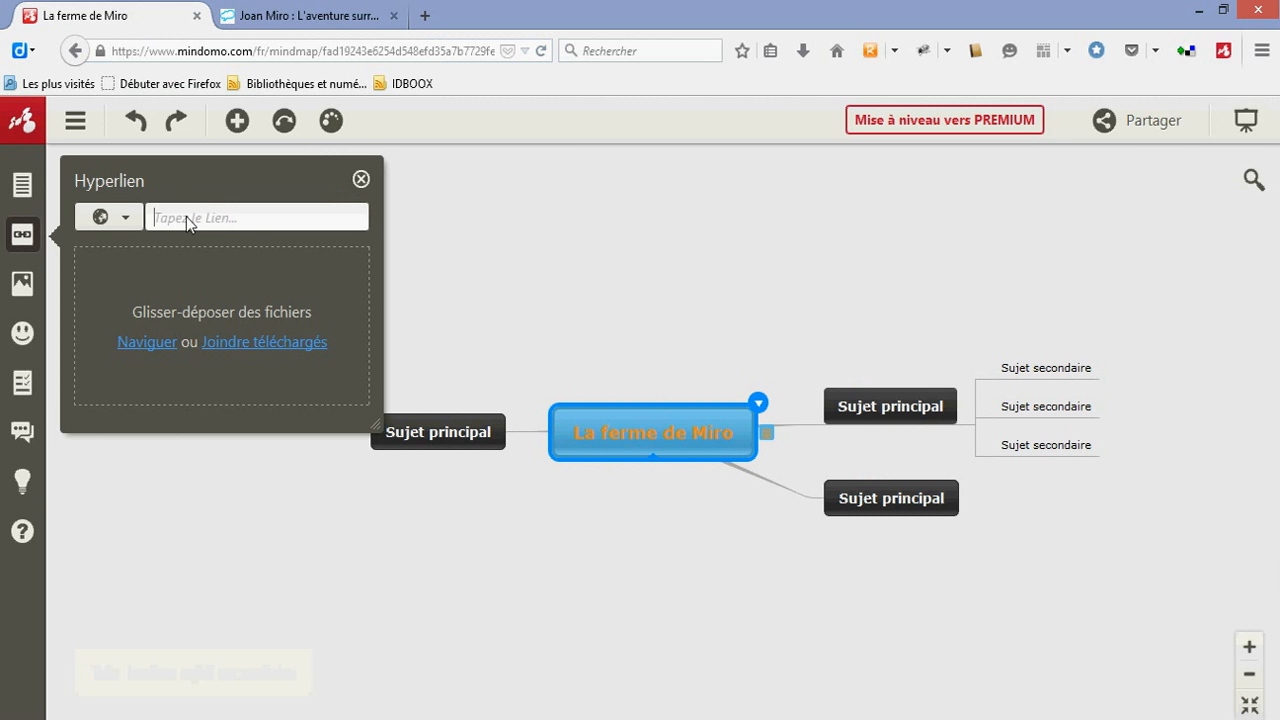
key(ctrl+v)
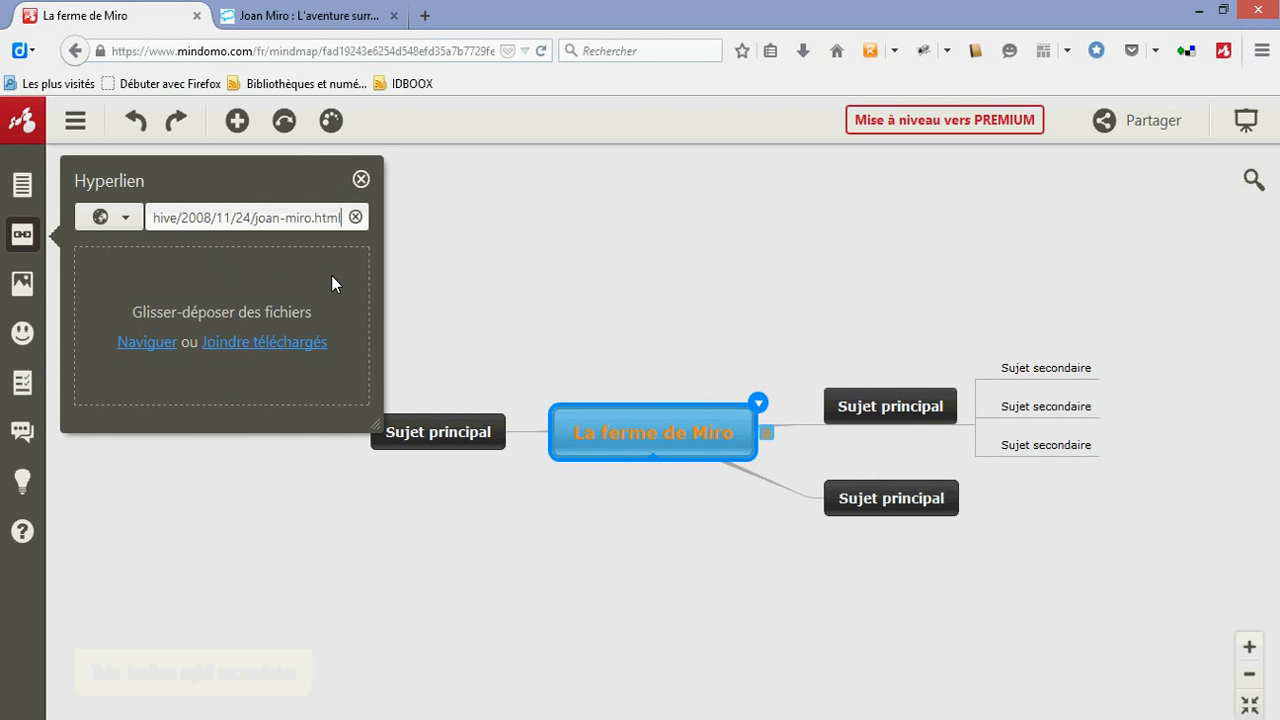
key(Return)
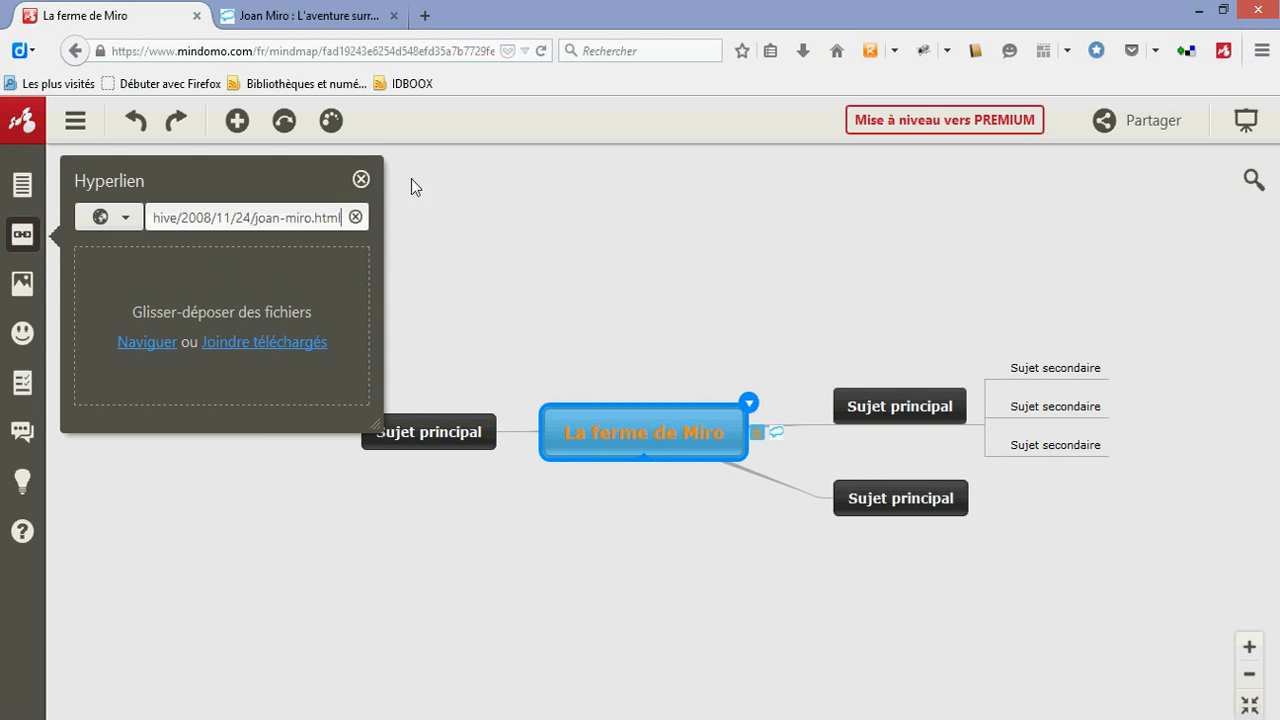
click(361, 179)
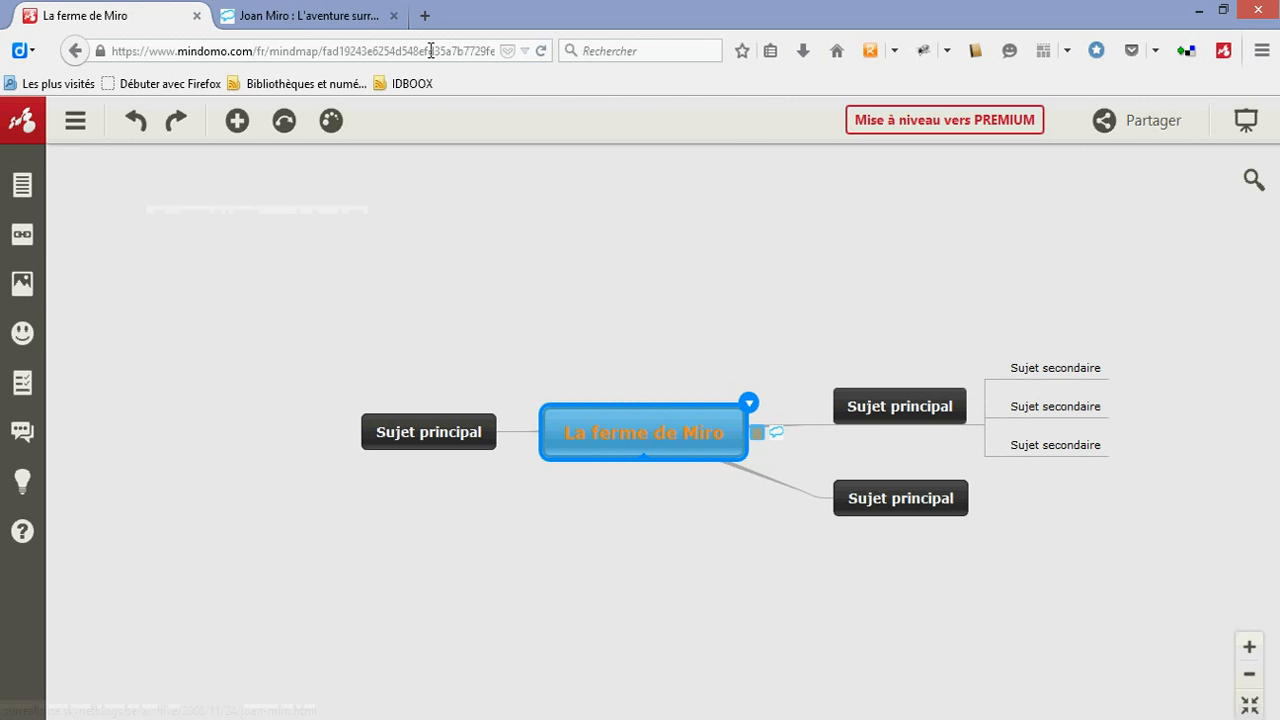
click(393, 16)
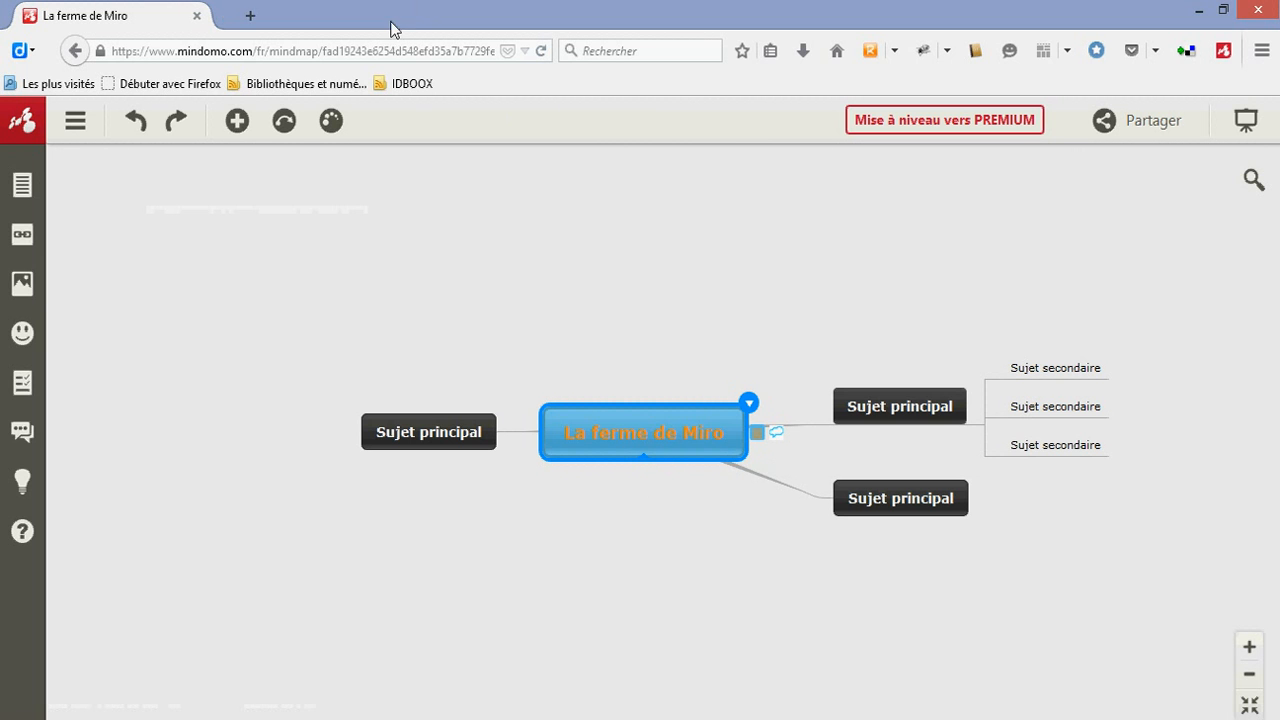
Test the central topic's hyperlink by opening the linked article, and return to the mind map
click(775, 433)
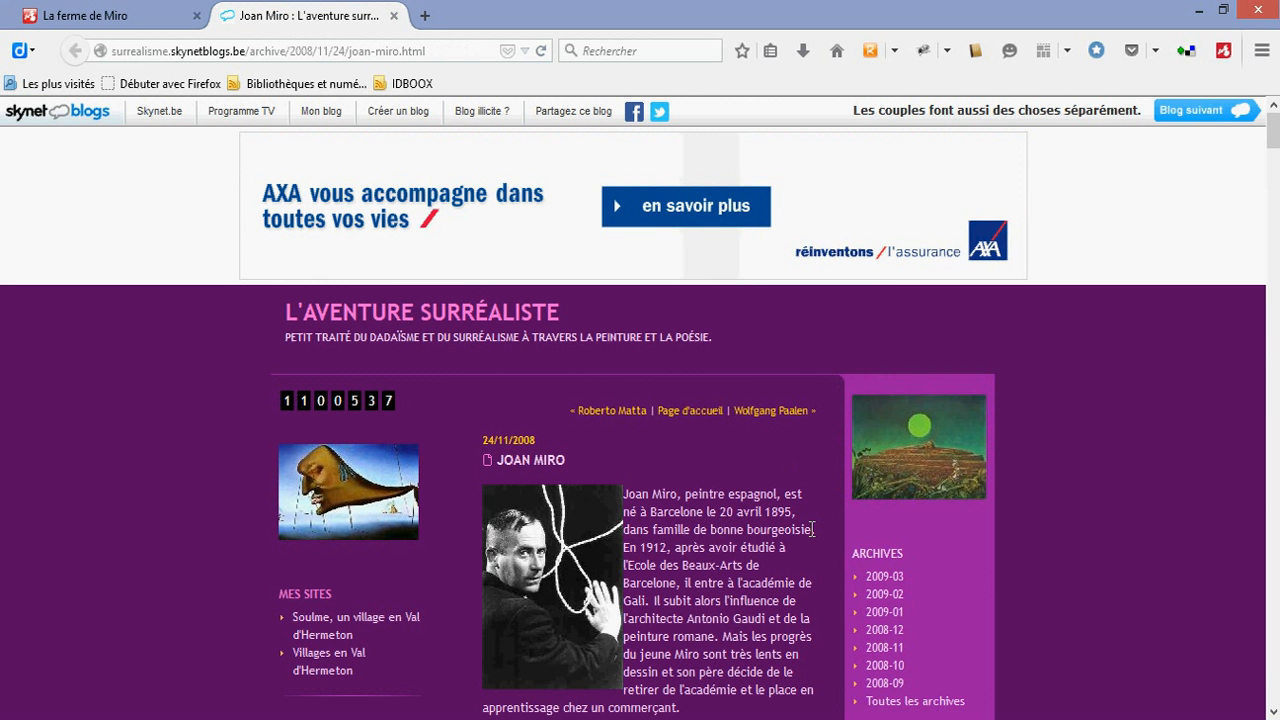
click(130, 20)
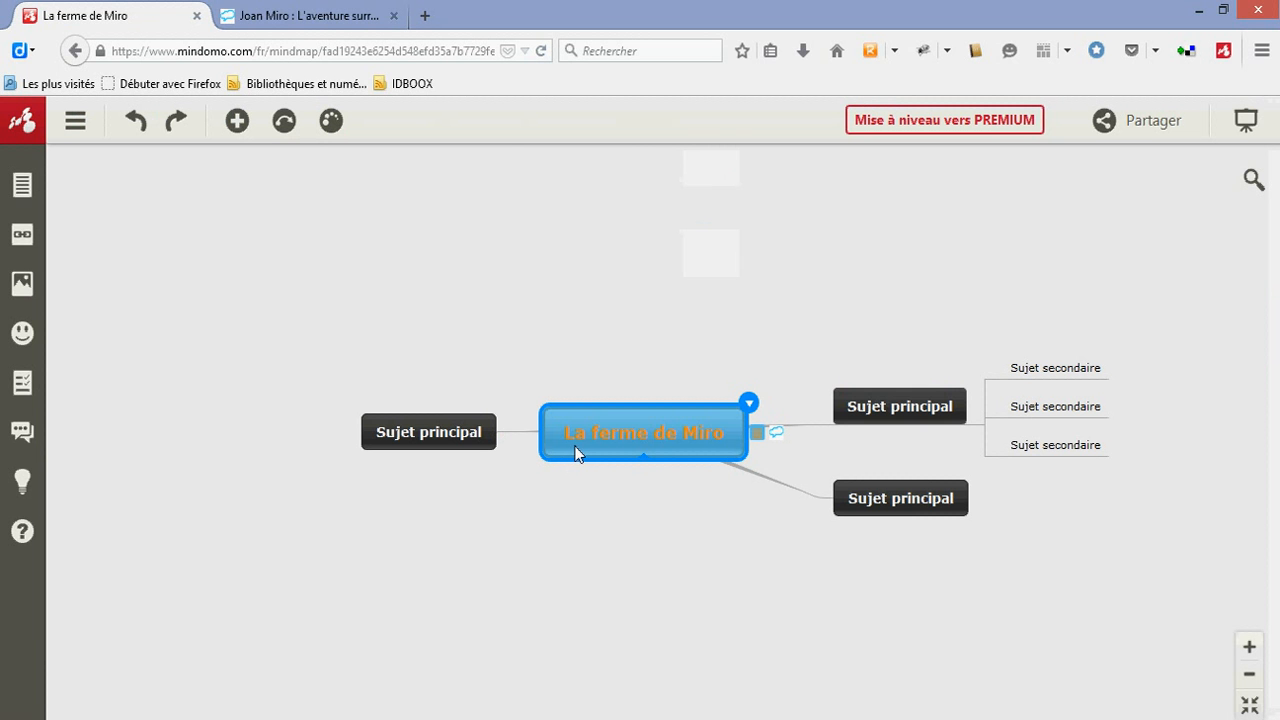
Search Google images for "ferme miro" in the multimedia settings and insert a picture of the painting into the central topic
click(22, 290)
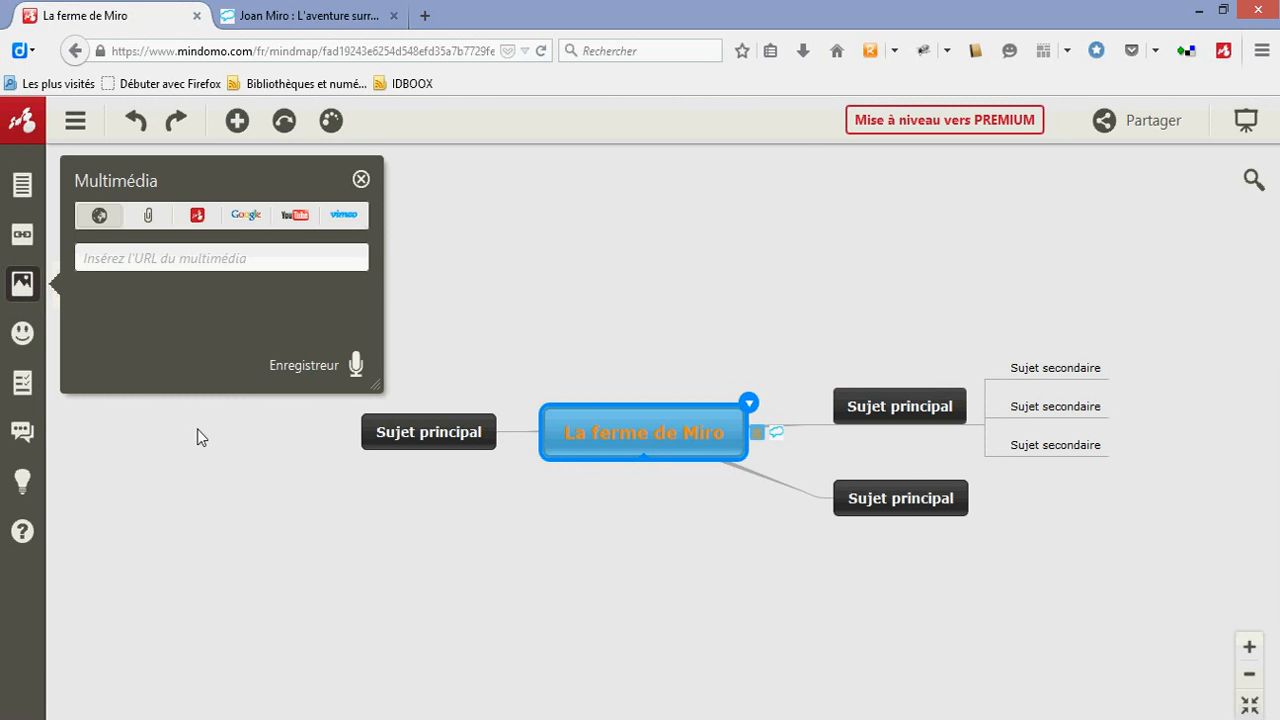
click(238, 218)
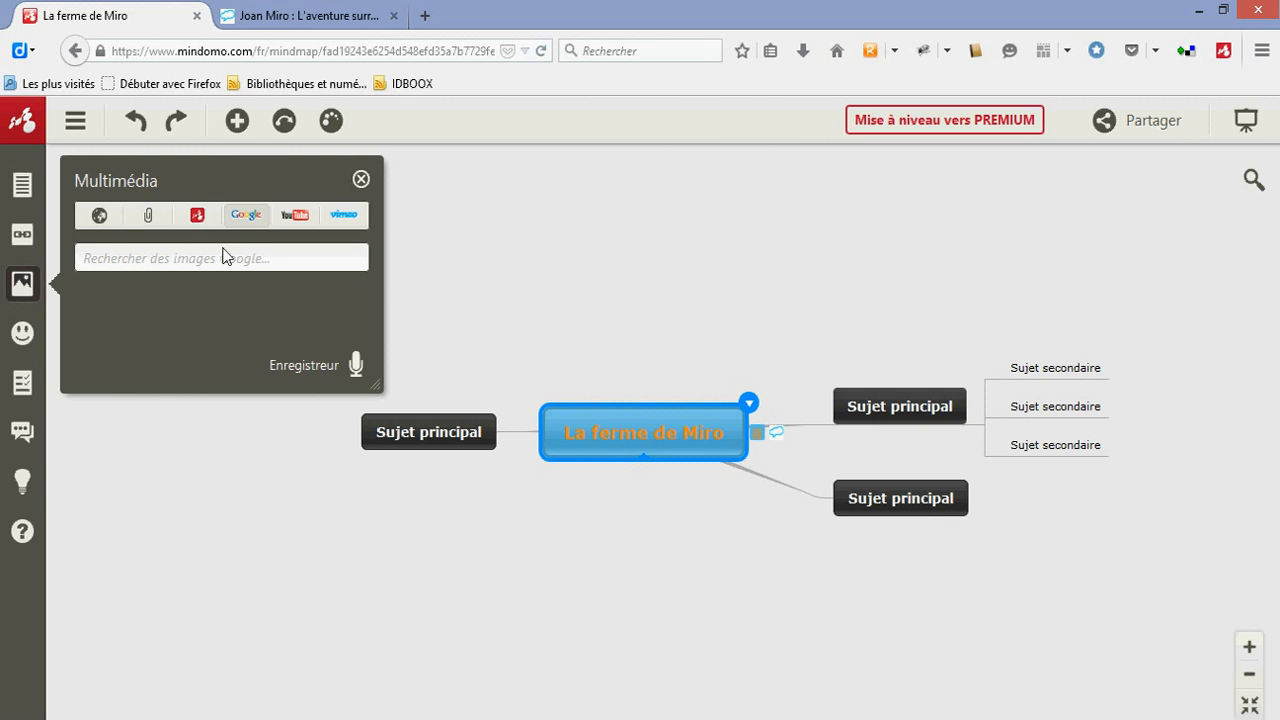
click(223, 260)
text(ferme mi)
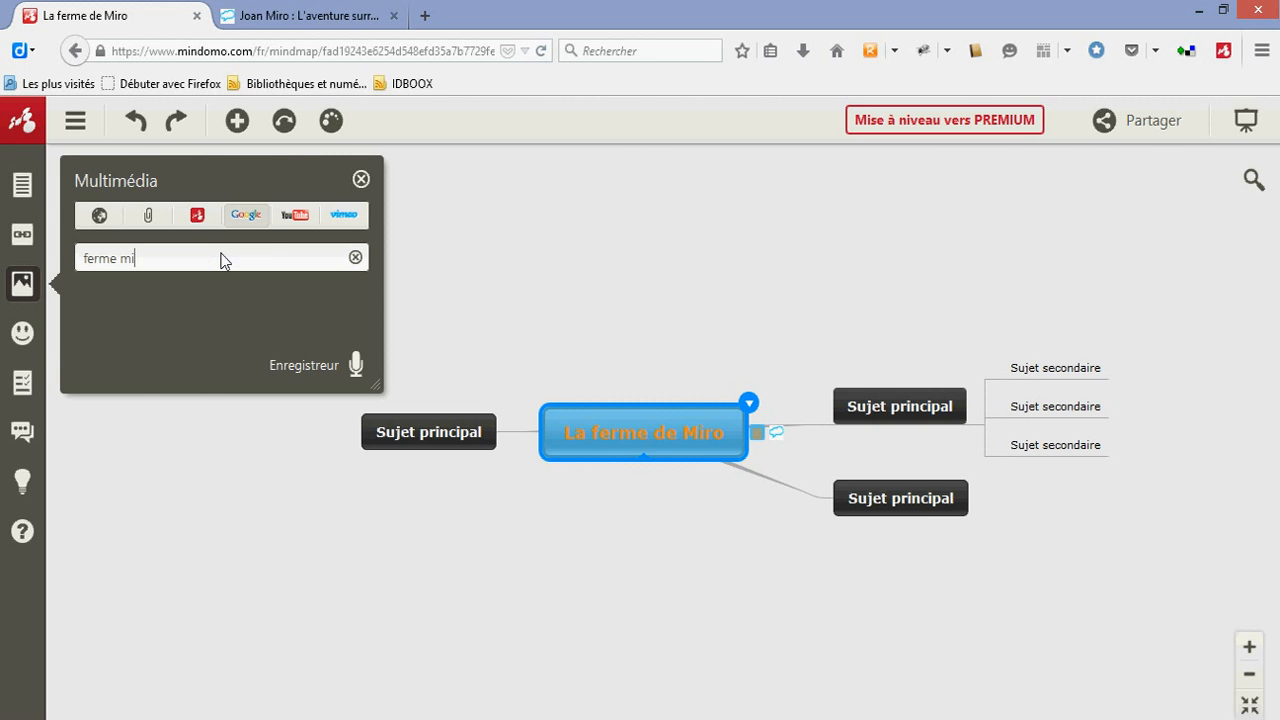
text(ro)
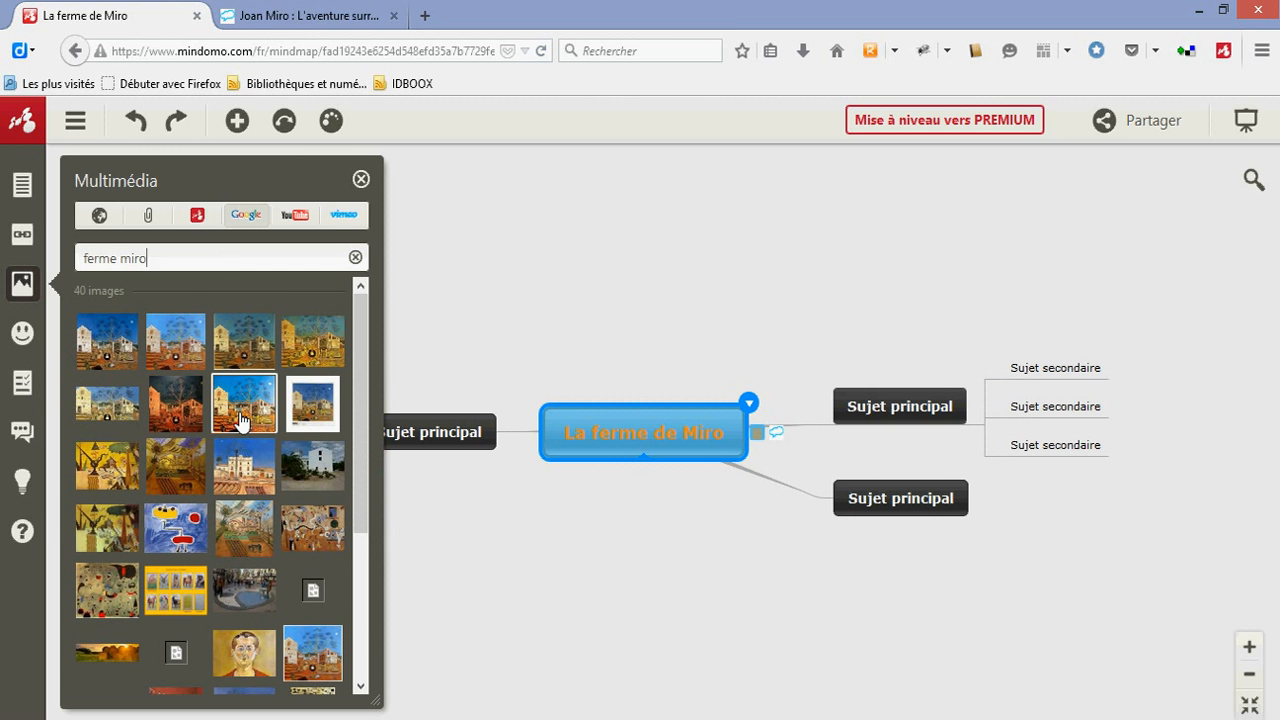
click(240, 421)
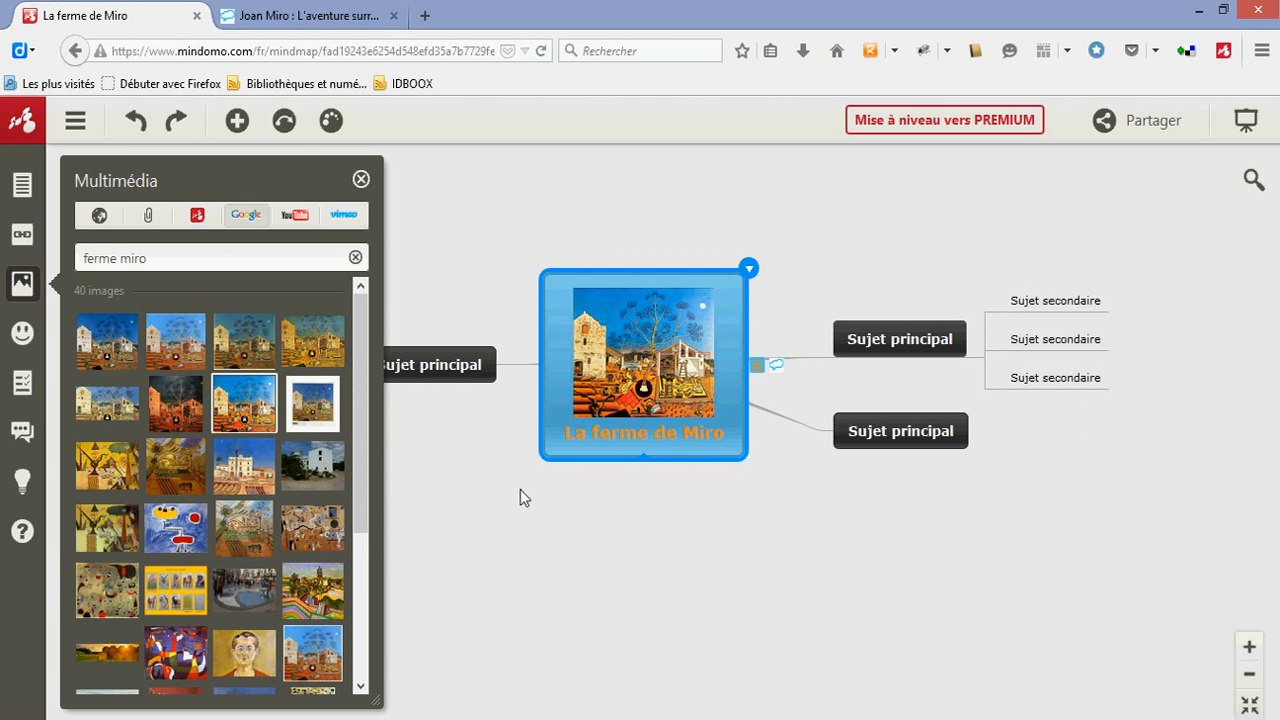
Look at the YouTube and Vimeo video results for "ferme miro"
click(289, 223)
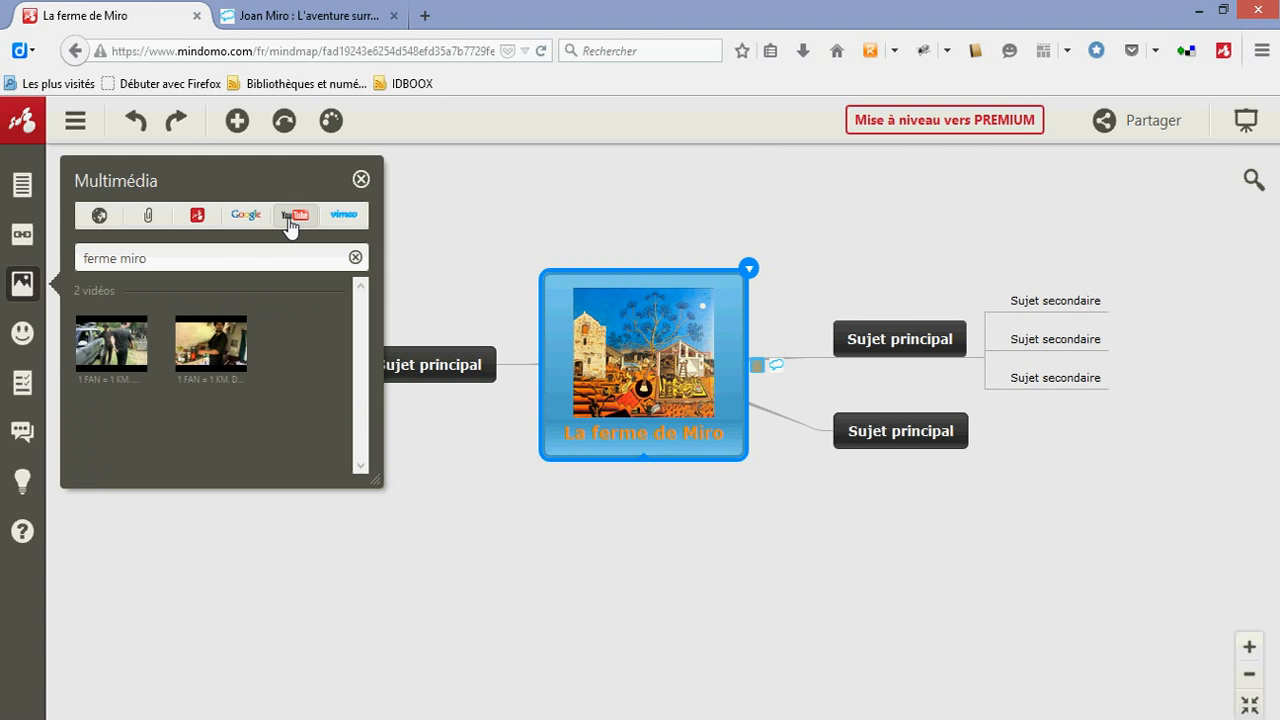
click(347, 222)
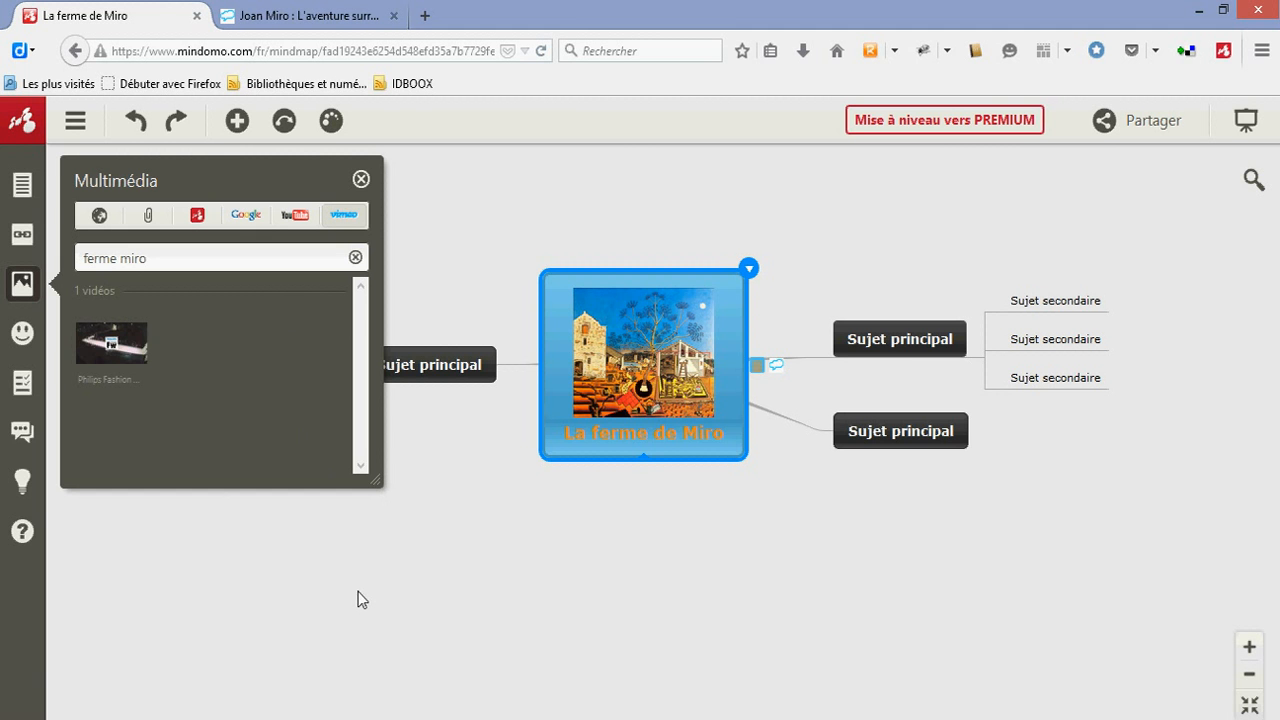
Add the number 1 icon to the main topic with three subtopics and the number 2 icon to the one below it, and close the icons
click(23, 335)
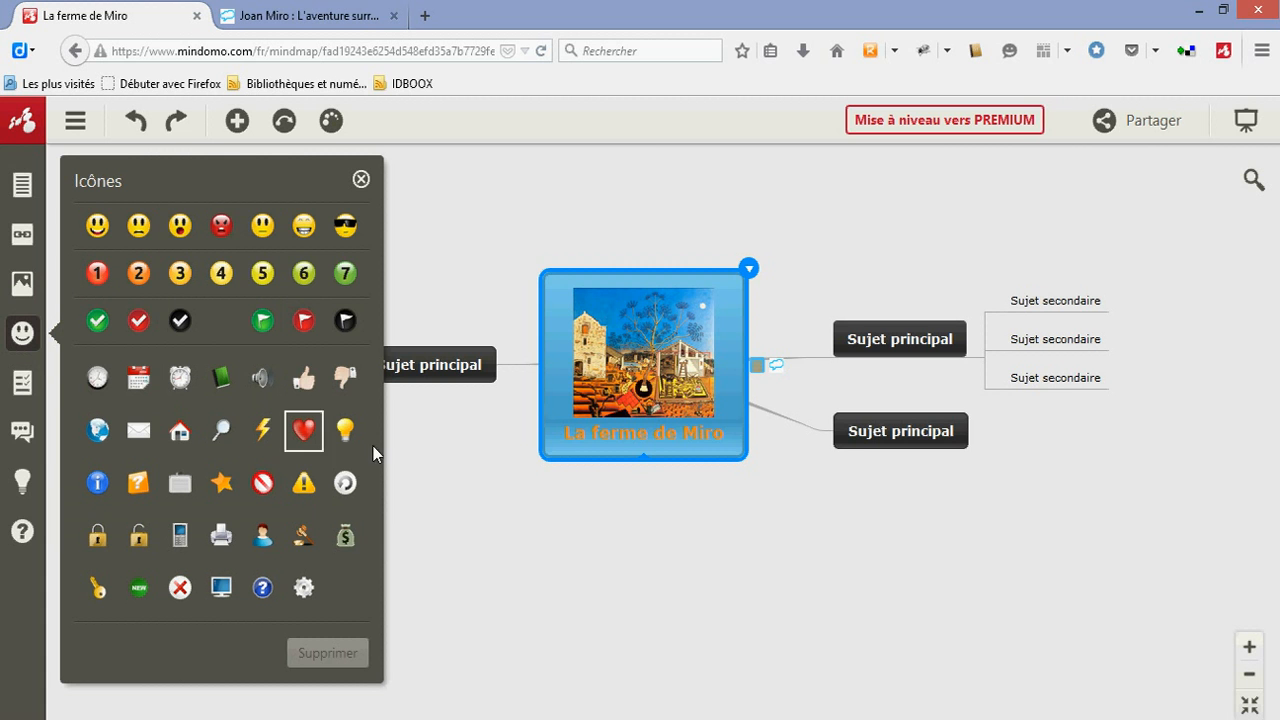
click(869, 341)
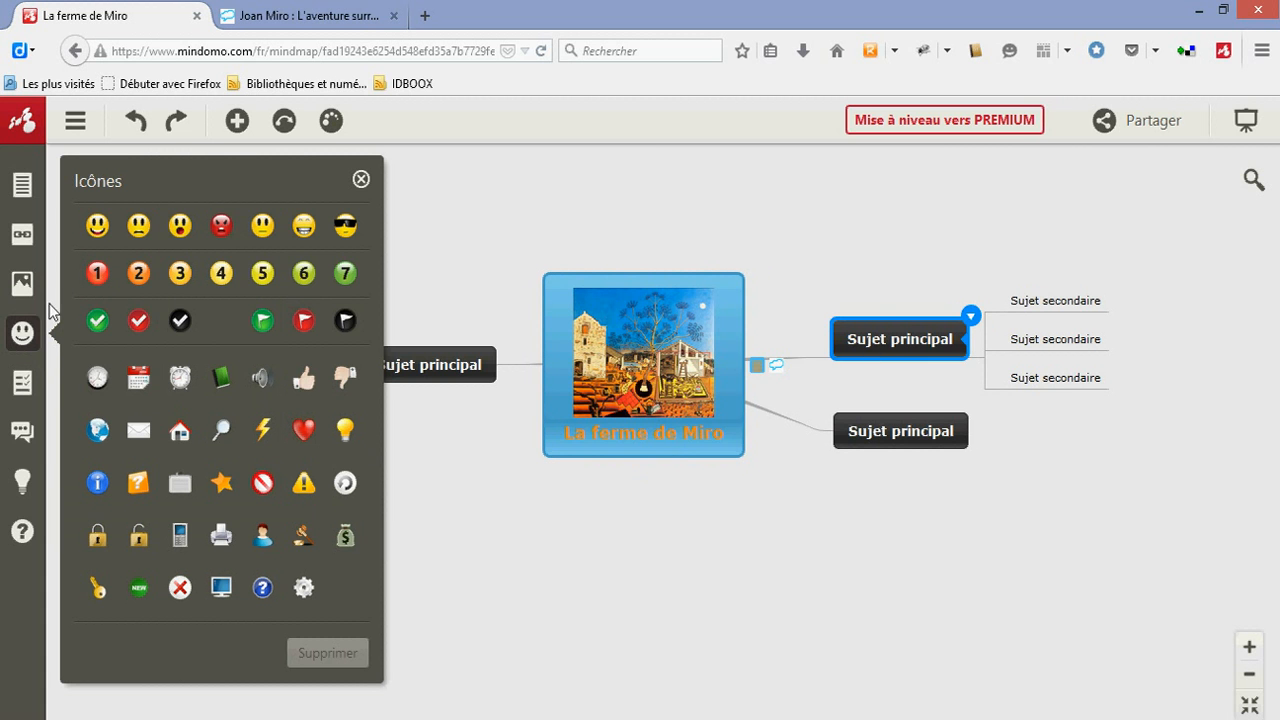
click(97, 273)
click(837, 447)
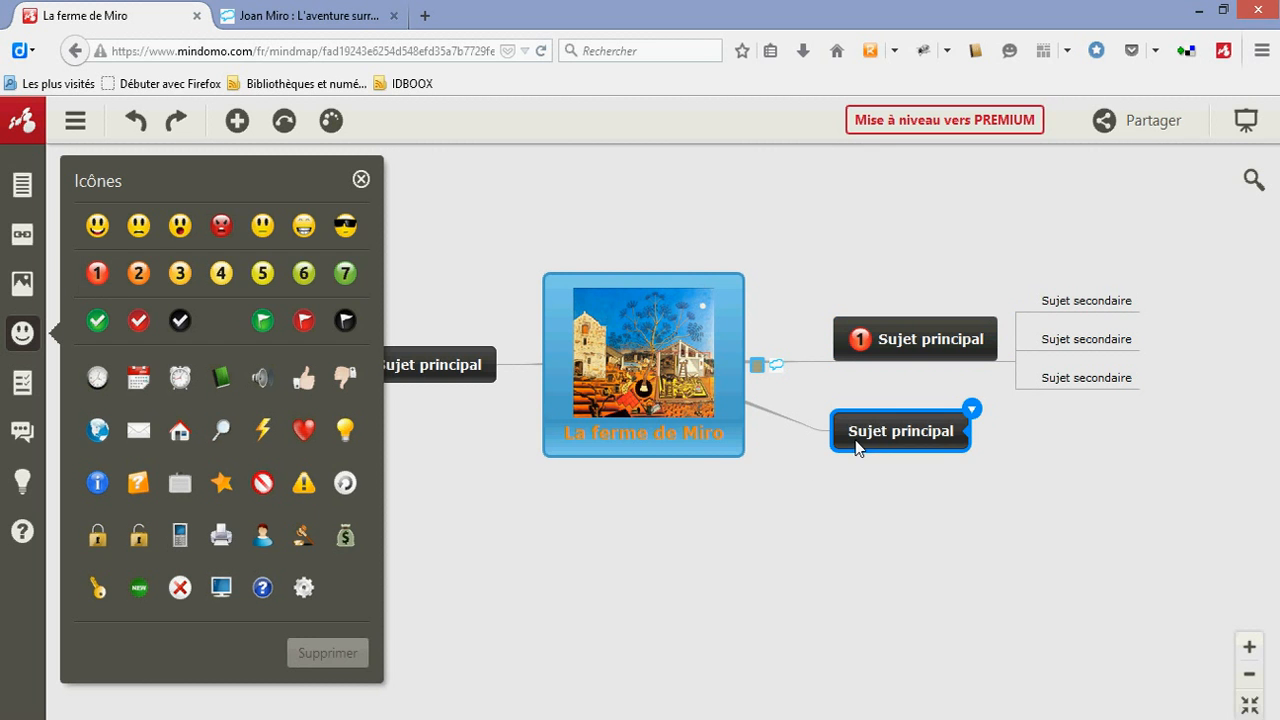
click(139, 274)
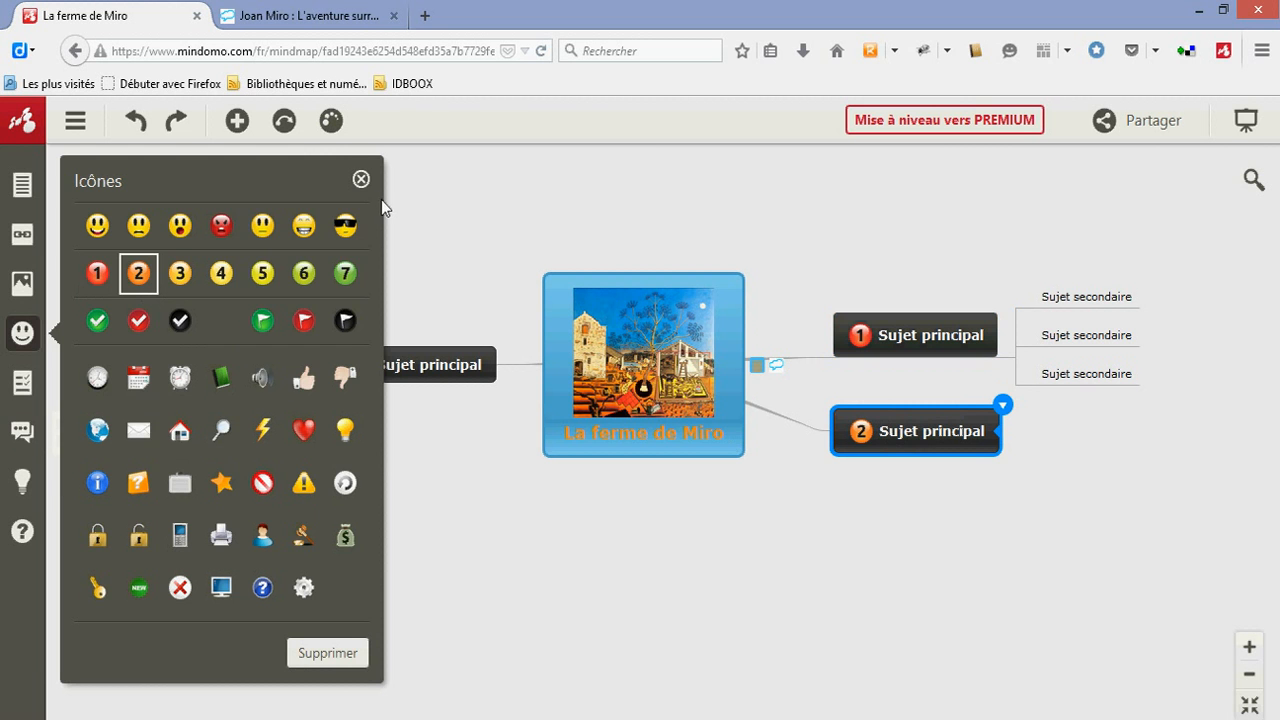
click(360, 181)
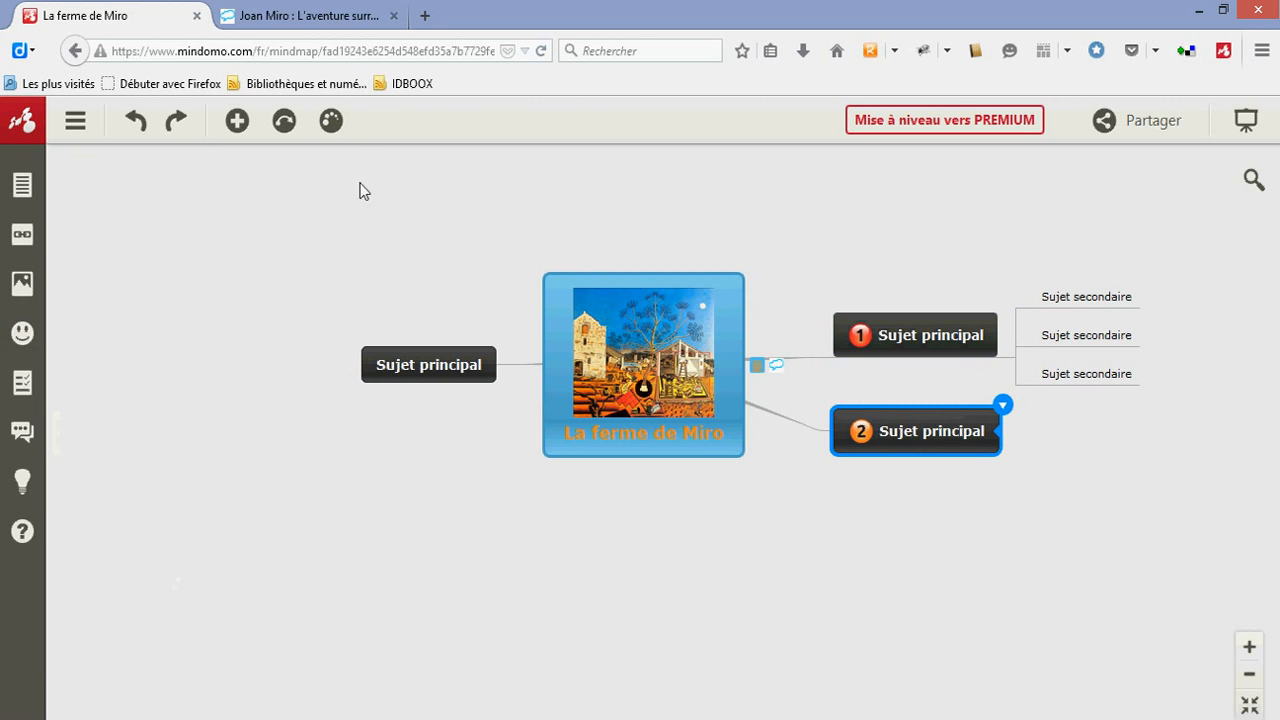
Post the comment "un tableau très connu" on main topic 2 and close the comments
click(22, 433)
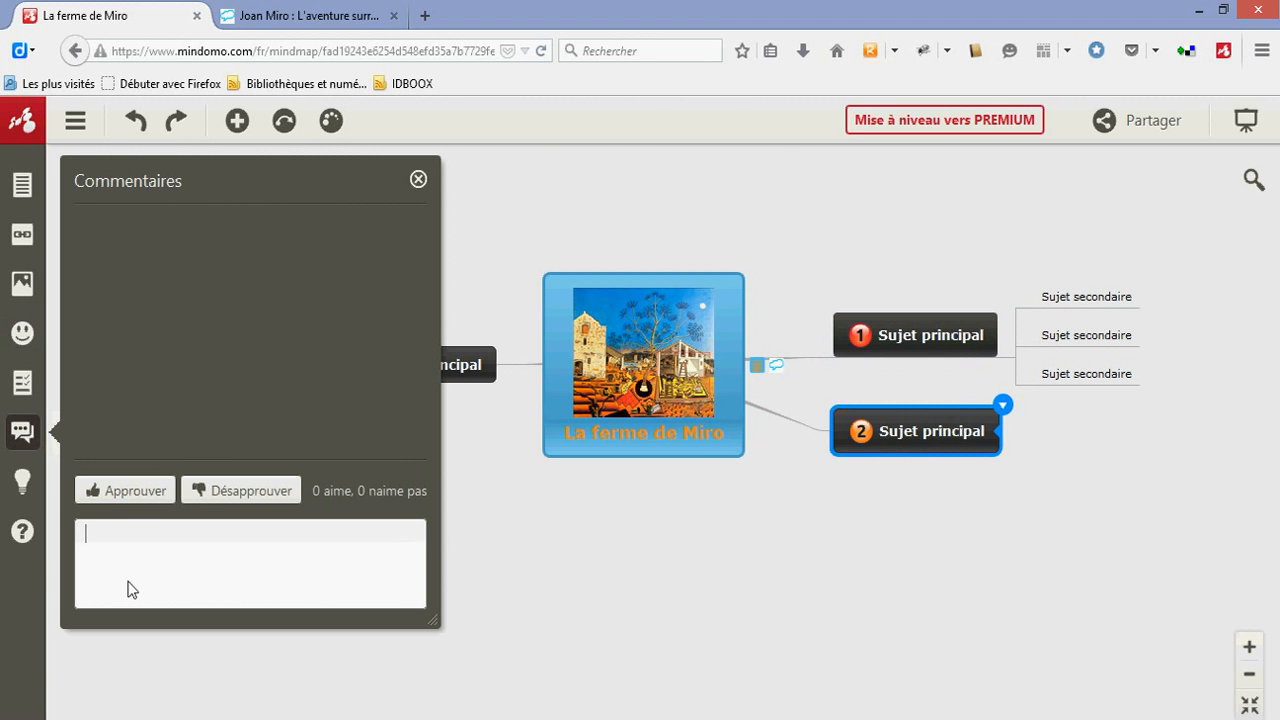
text(un tableau très connu)
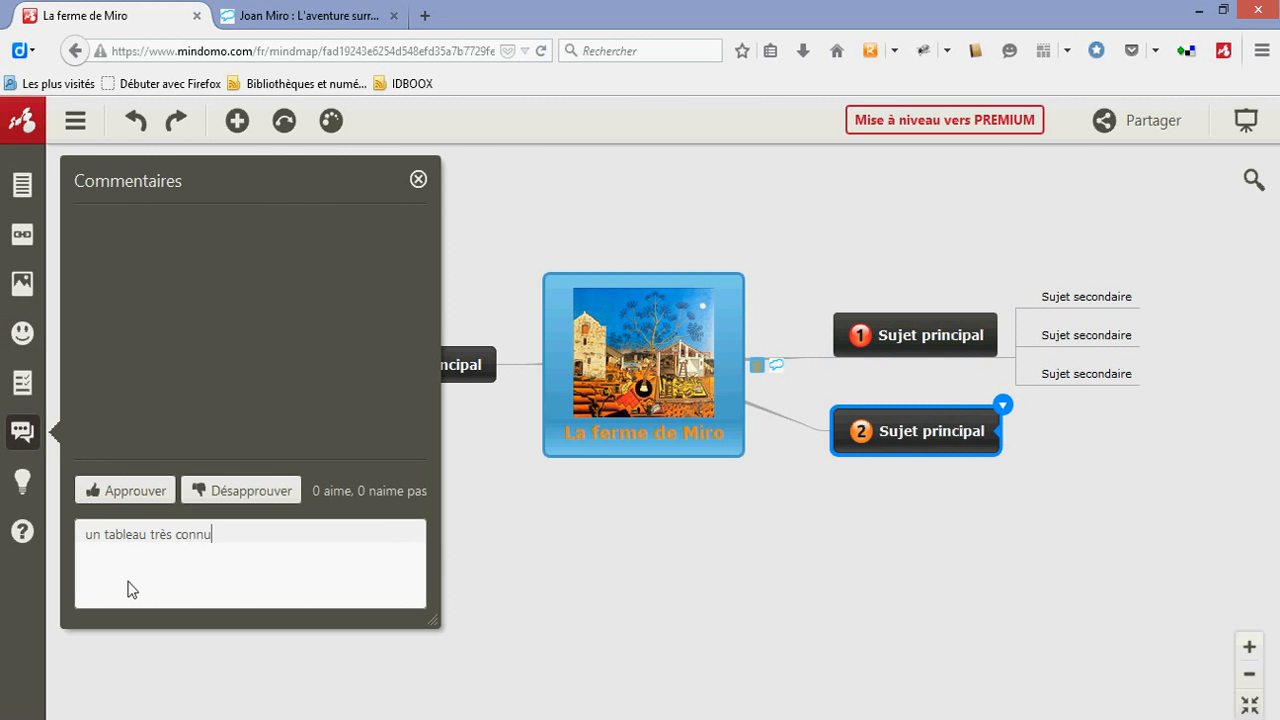
key(Return)
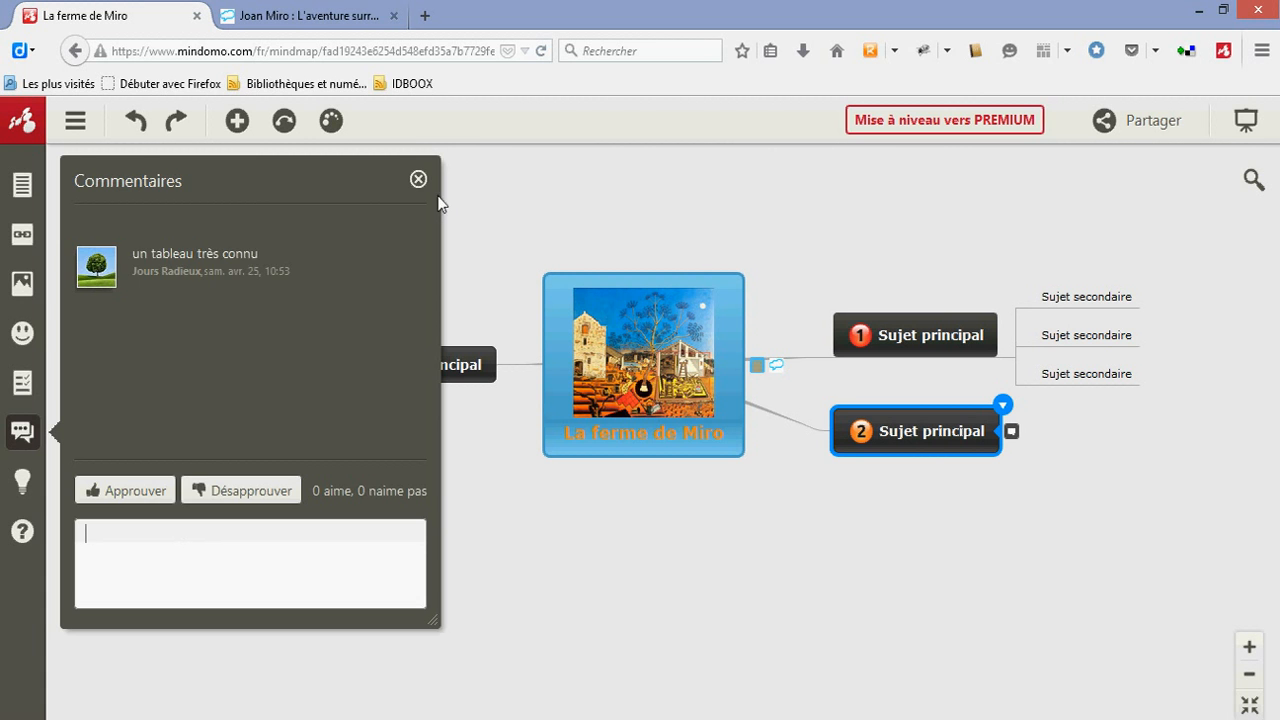
click(419, 179)
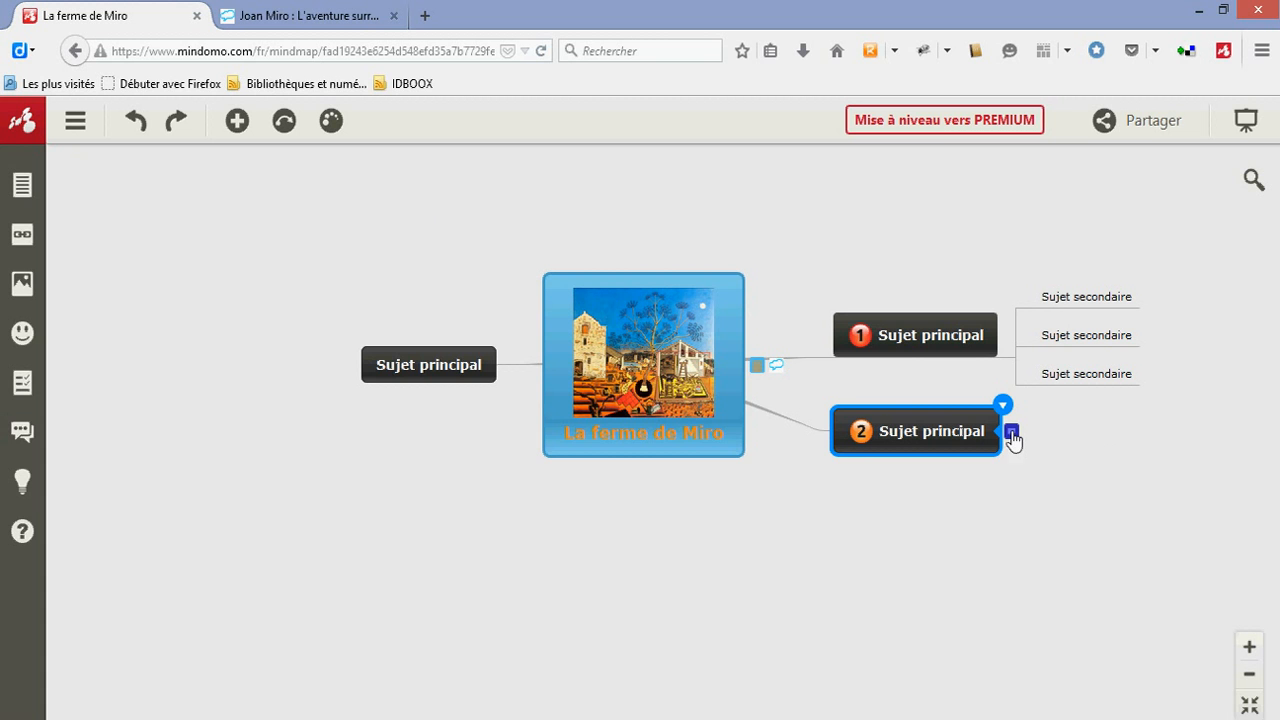
mouse_move(1013, 438)
Surround main topic 1 and its subtopics with a tapered, round-cornered boundary
click(914, 337)
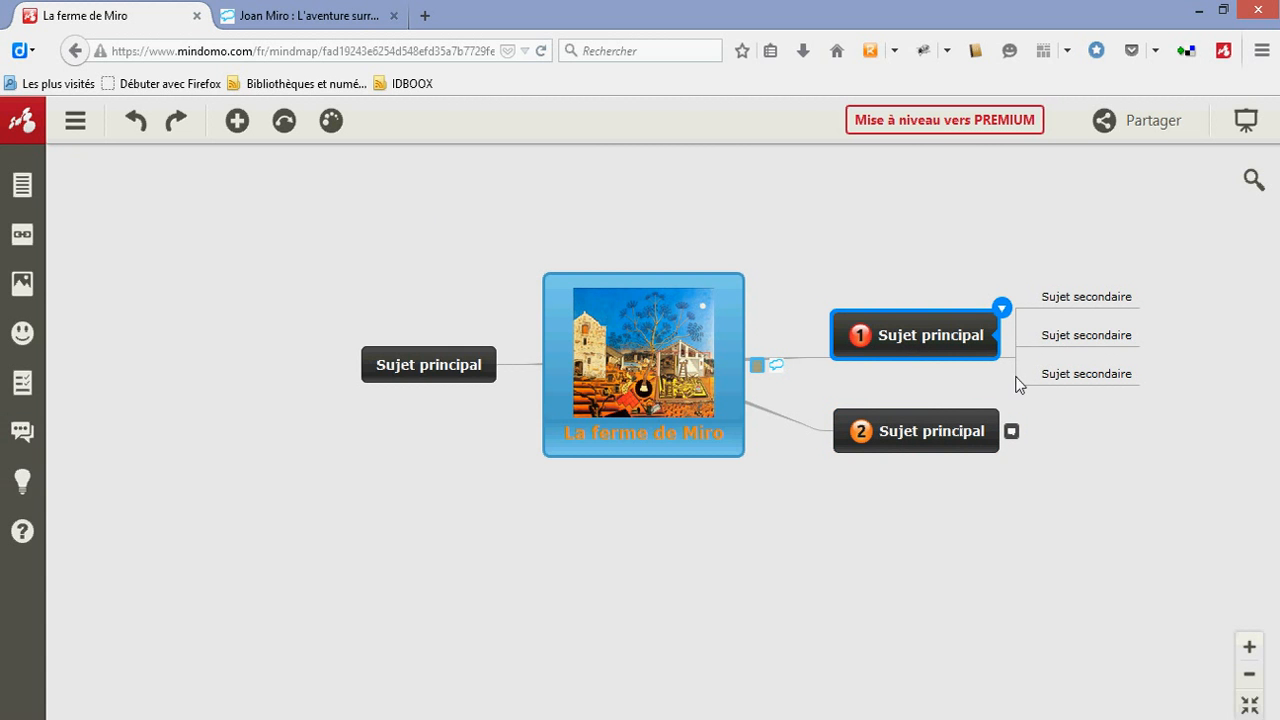
click(1002, 310)
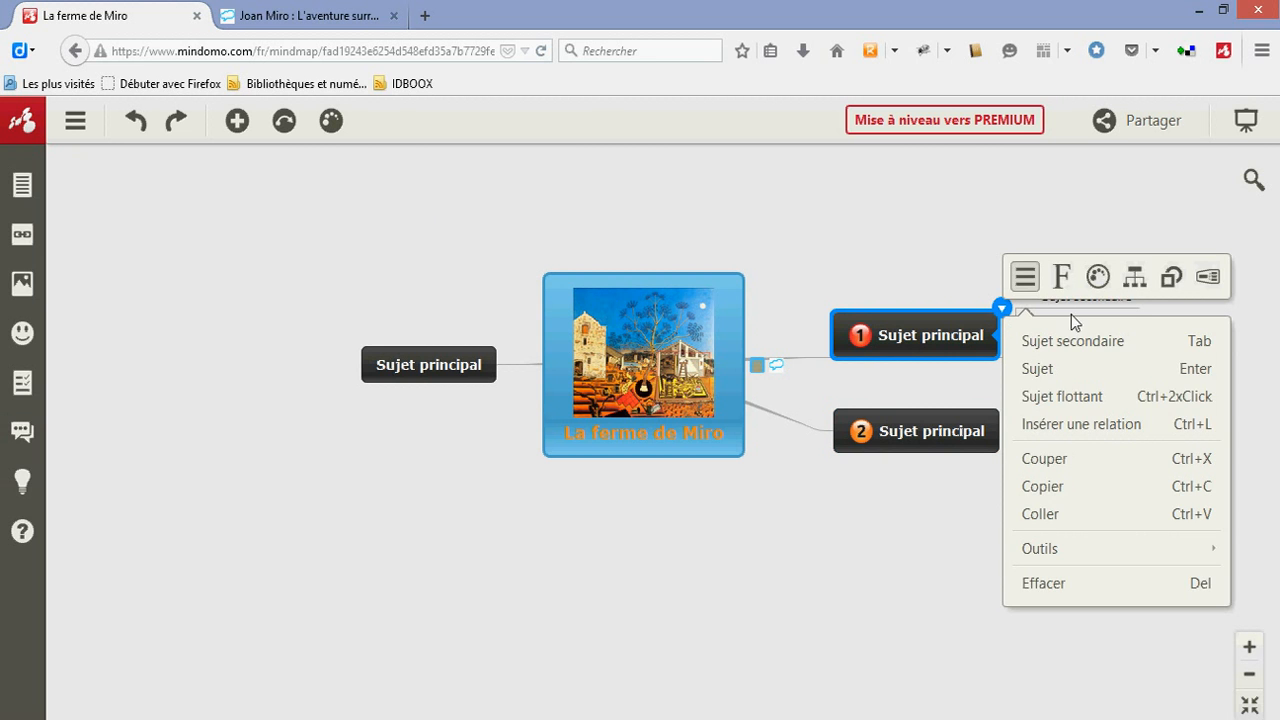
click(1208, 278)
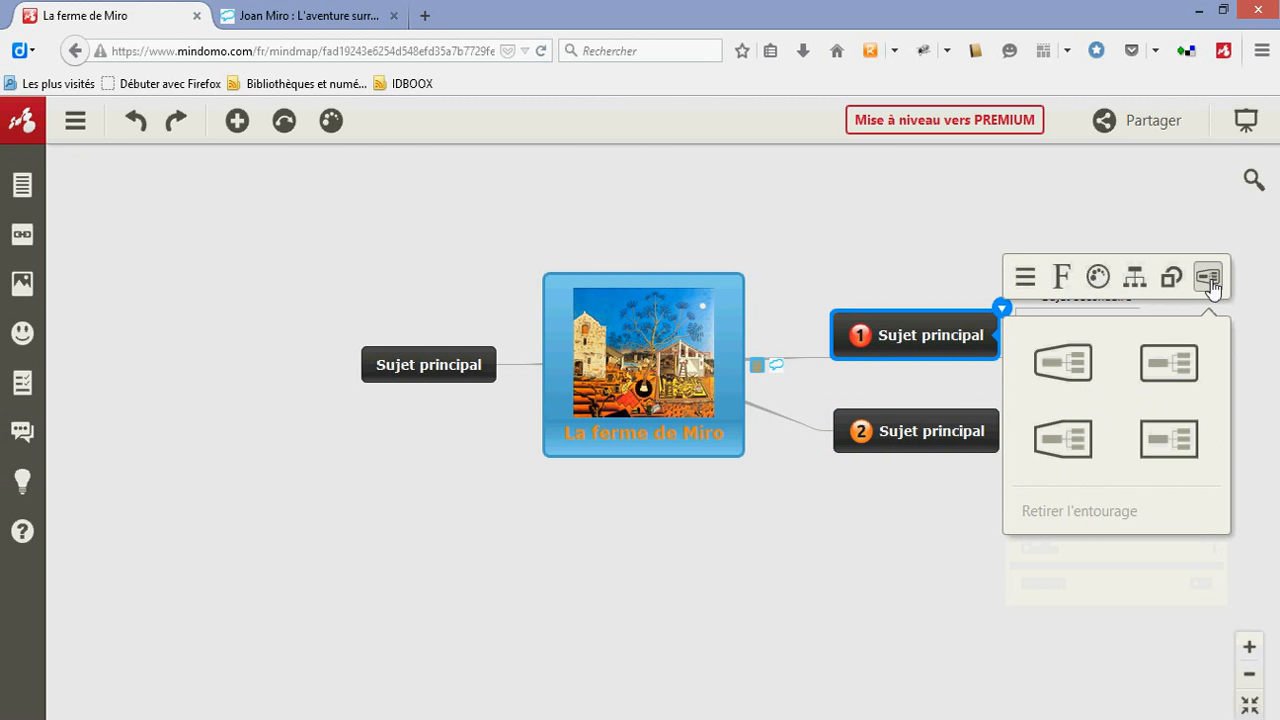
click(1070, 372)
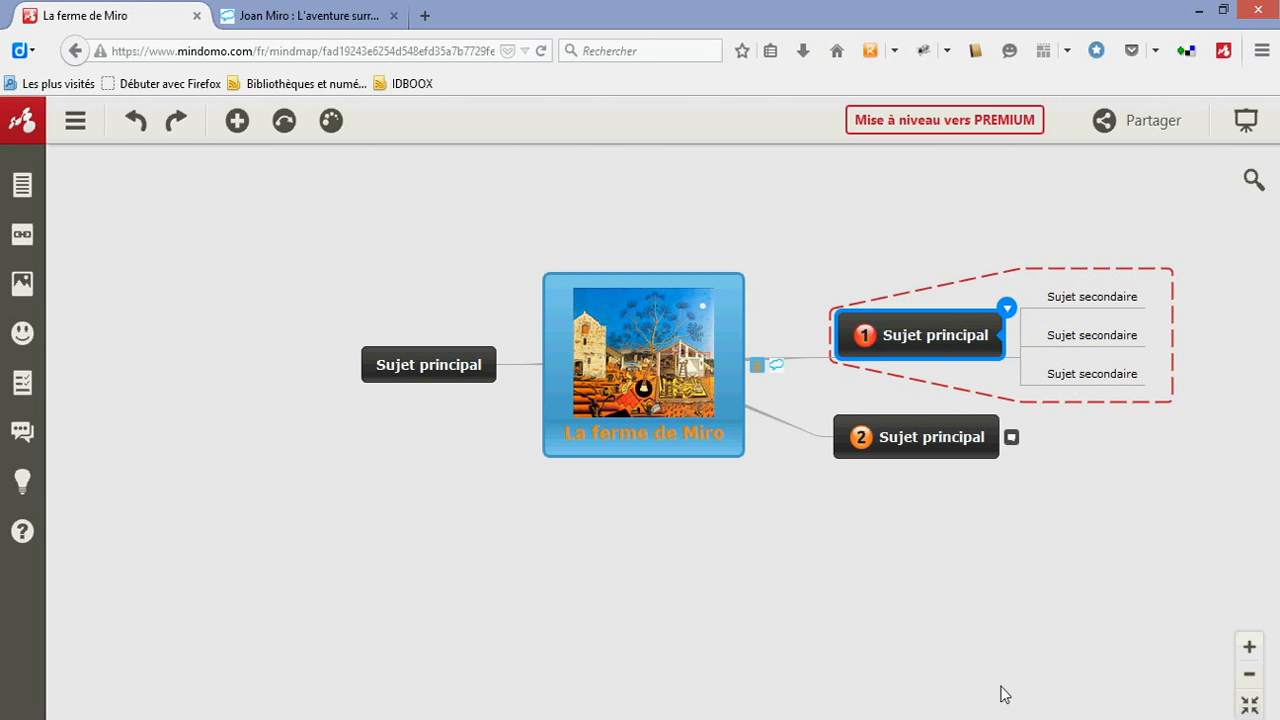
Add a subtopic to the unnumbered main topic and insert a relation from it to the first subtopic of main topic 1
click(436, 375)
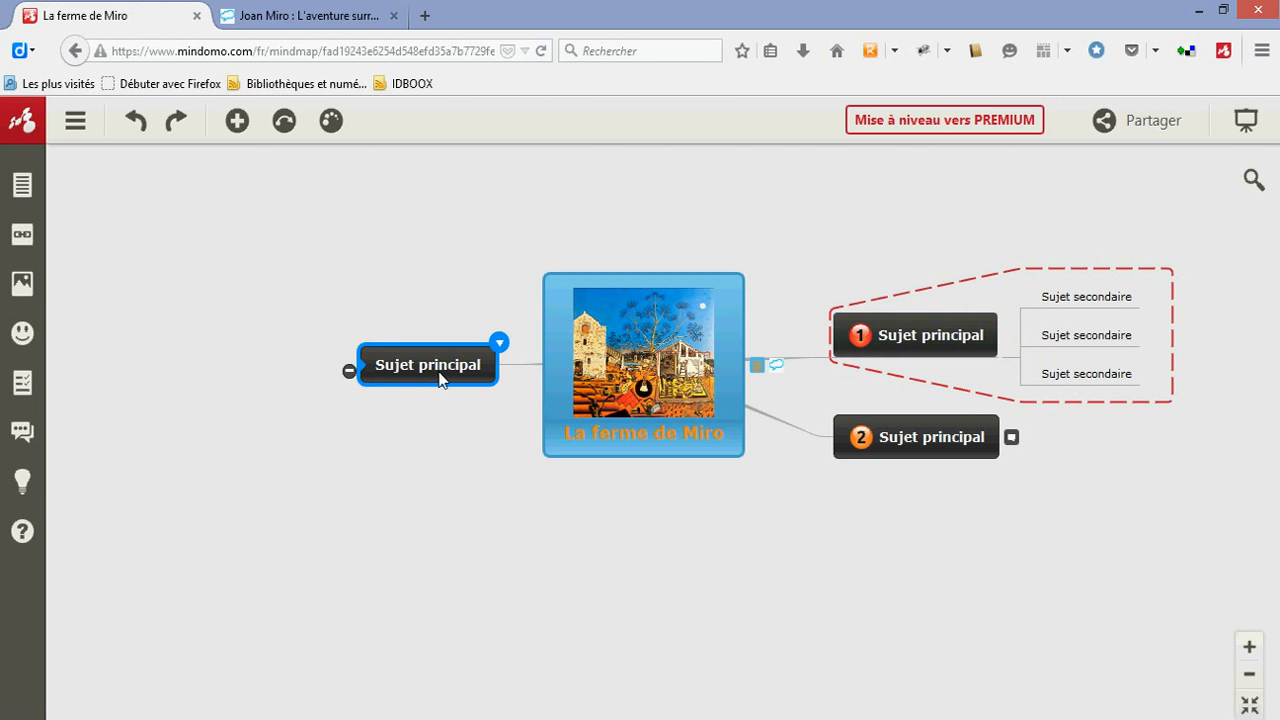
key(Tab)
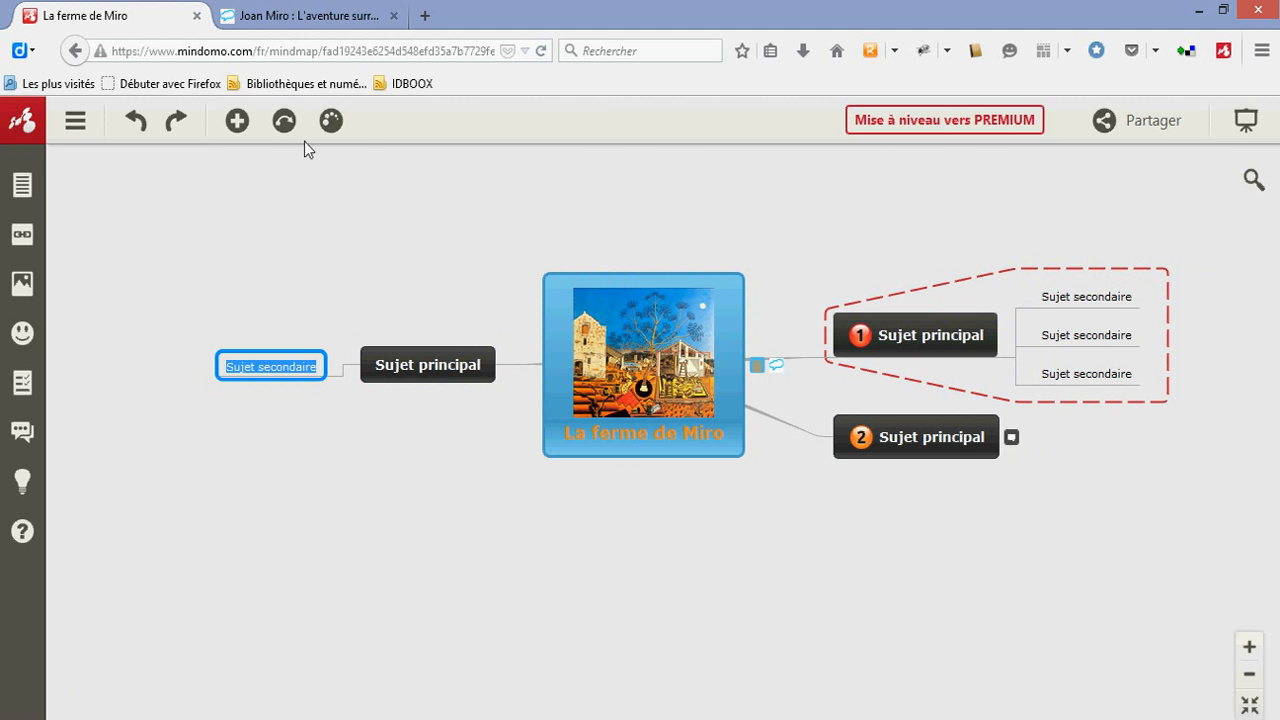
click(284, 121)
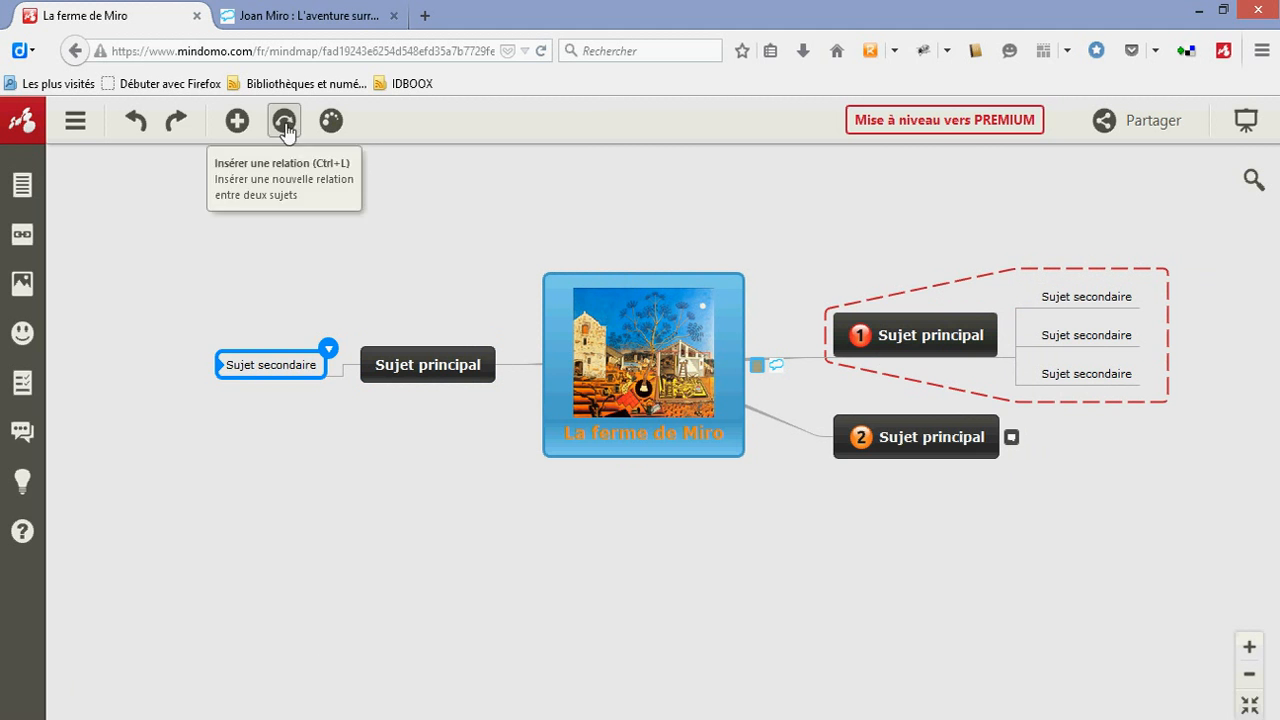
click(1060, 297)
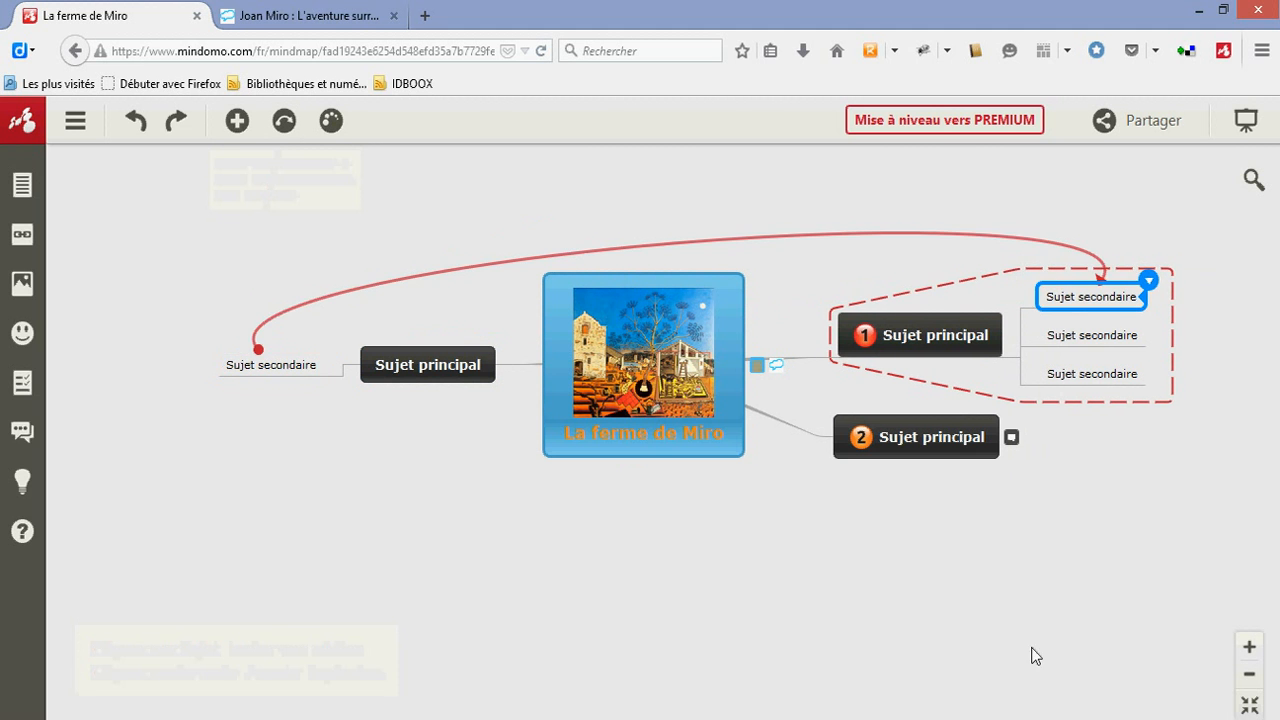
Set the relation line's thickness to 8px and its colour to light blue
click(730, 240)
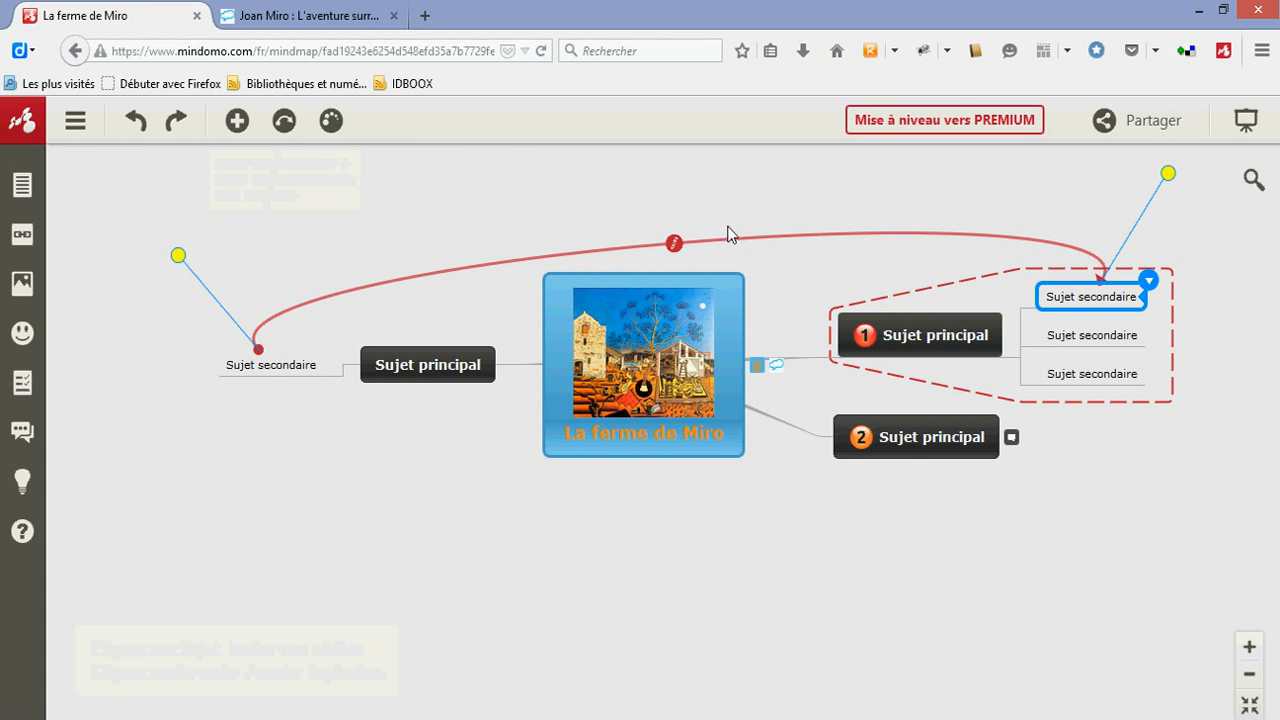
click(675, 243)
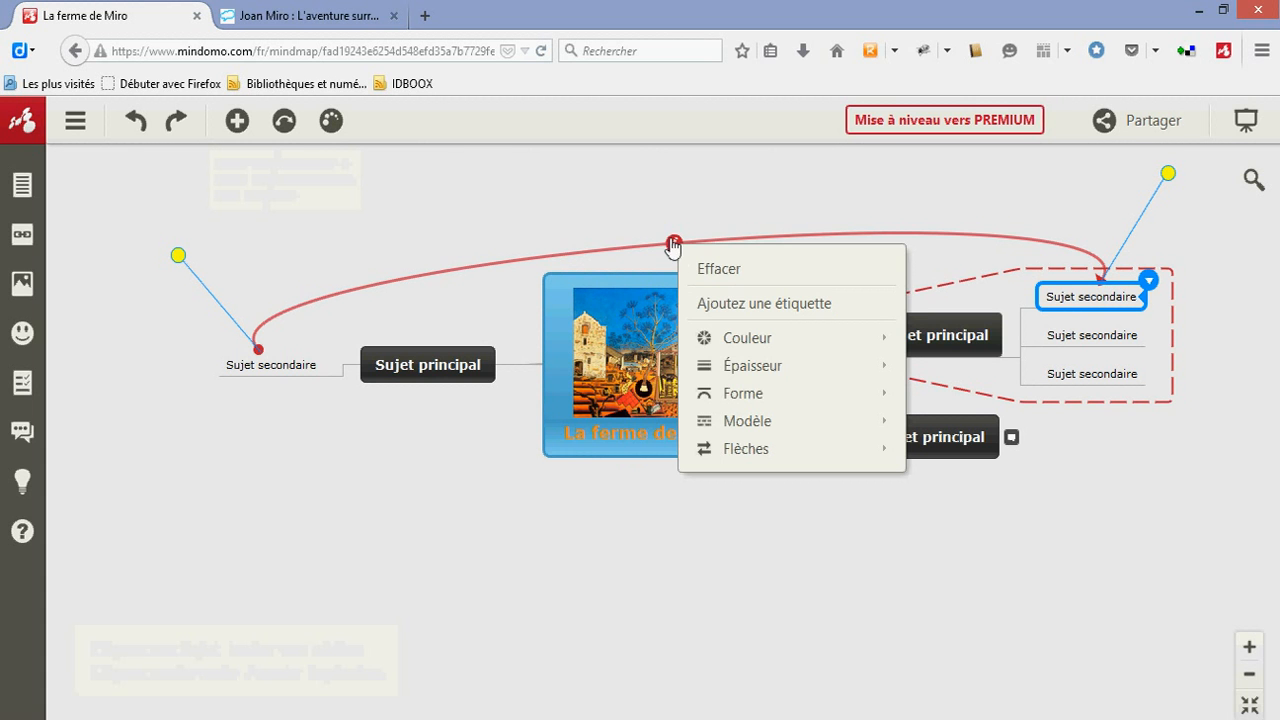
click(670, 245)
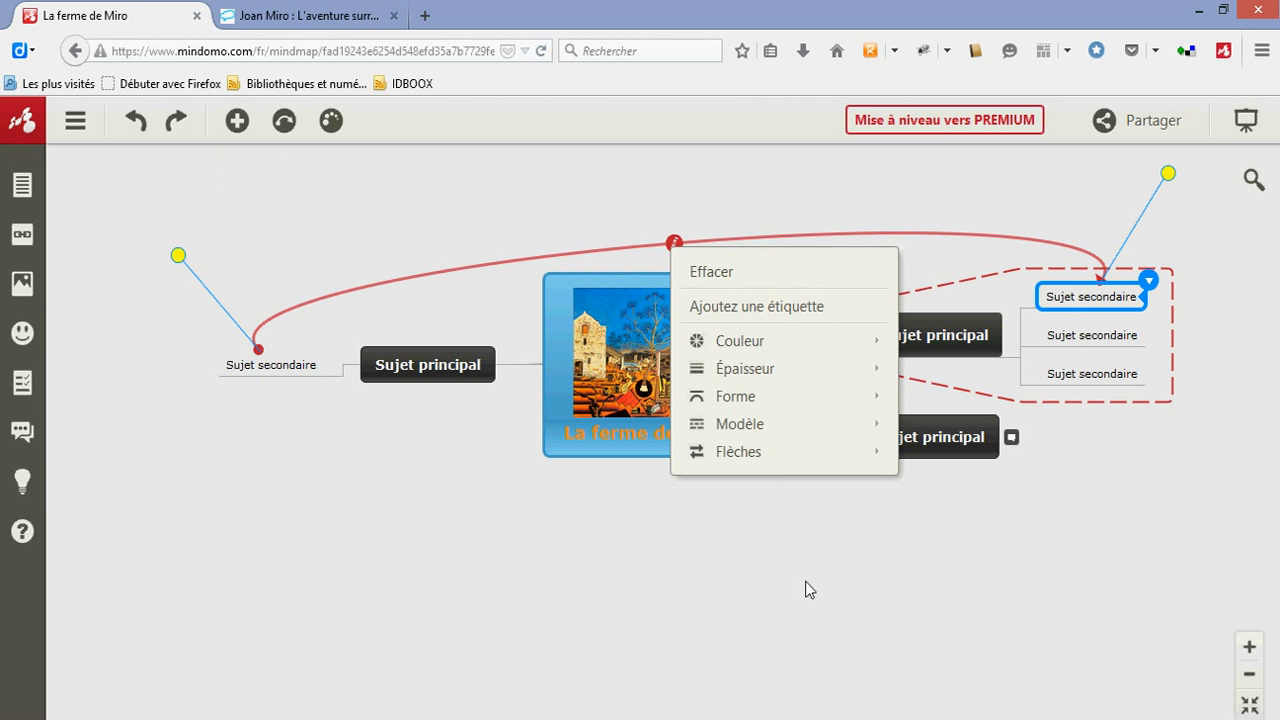
mouse_move(730, 372)
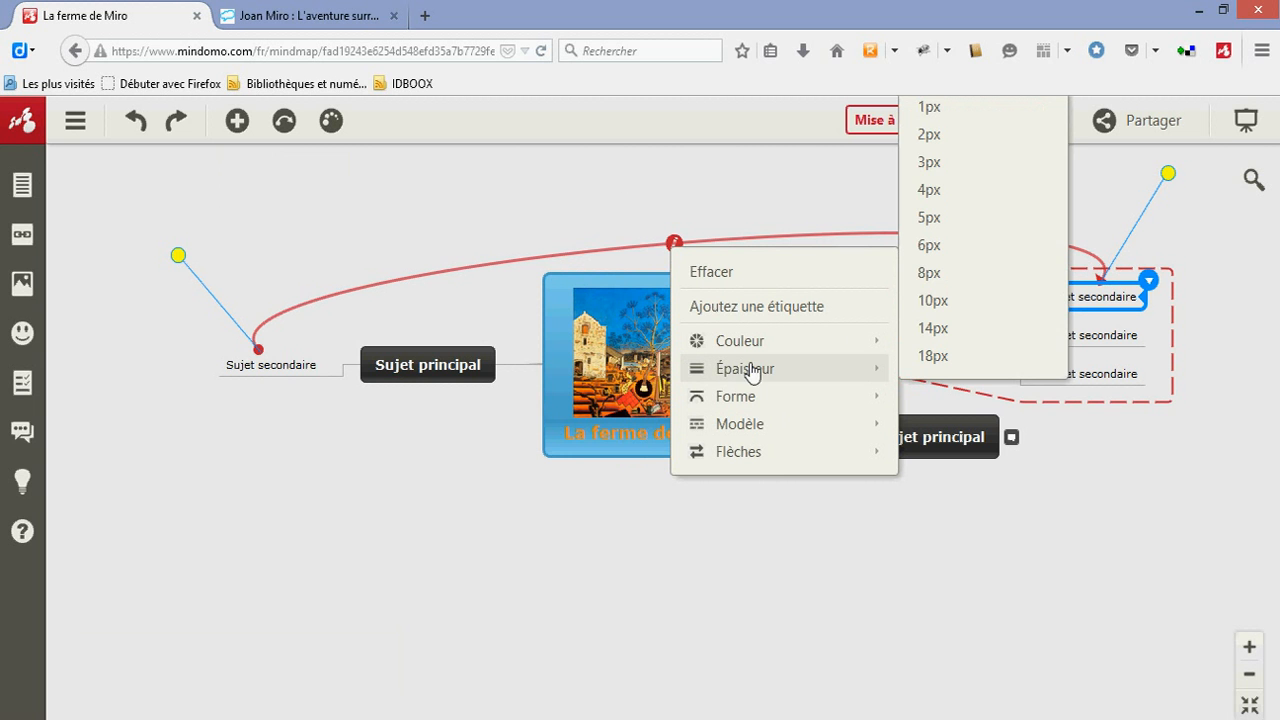
click(925, 280)
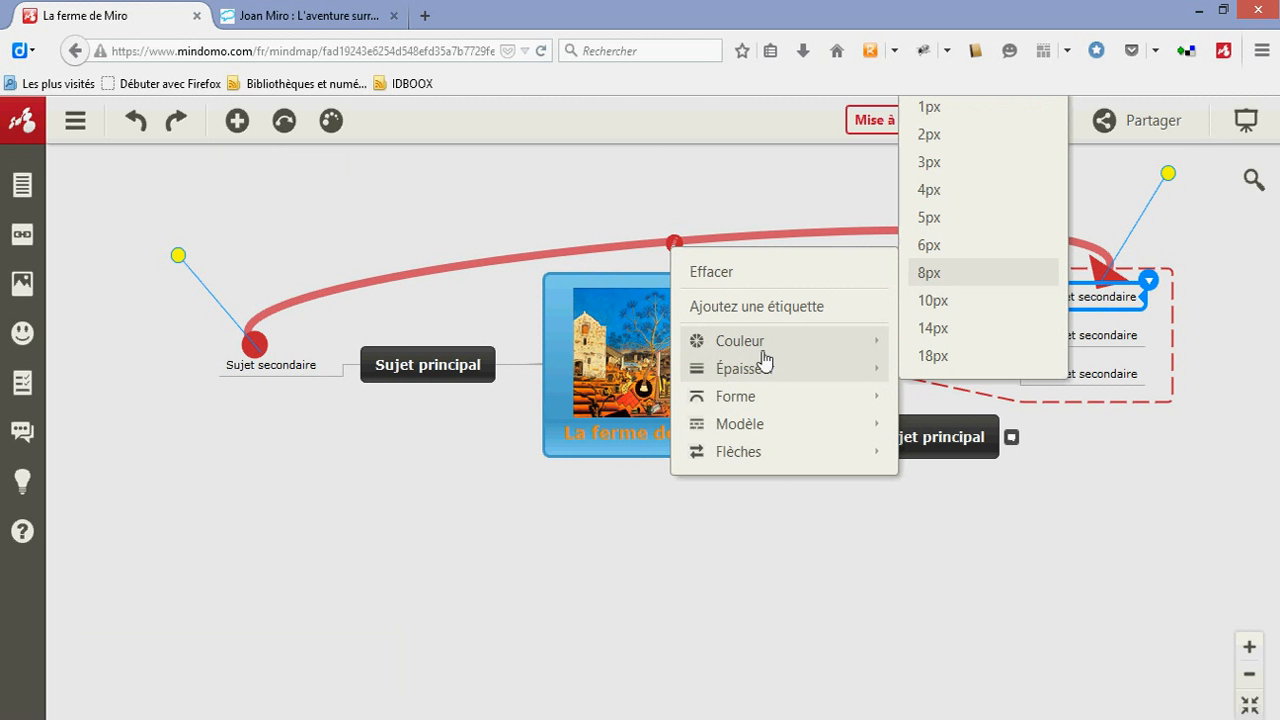
mouse_move(765, 352)
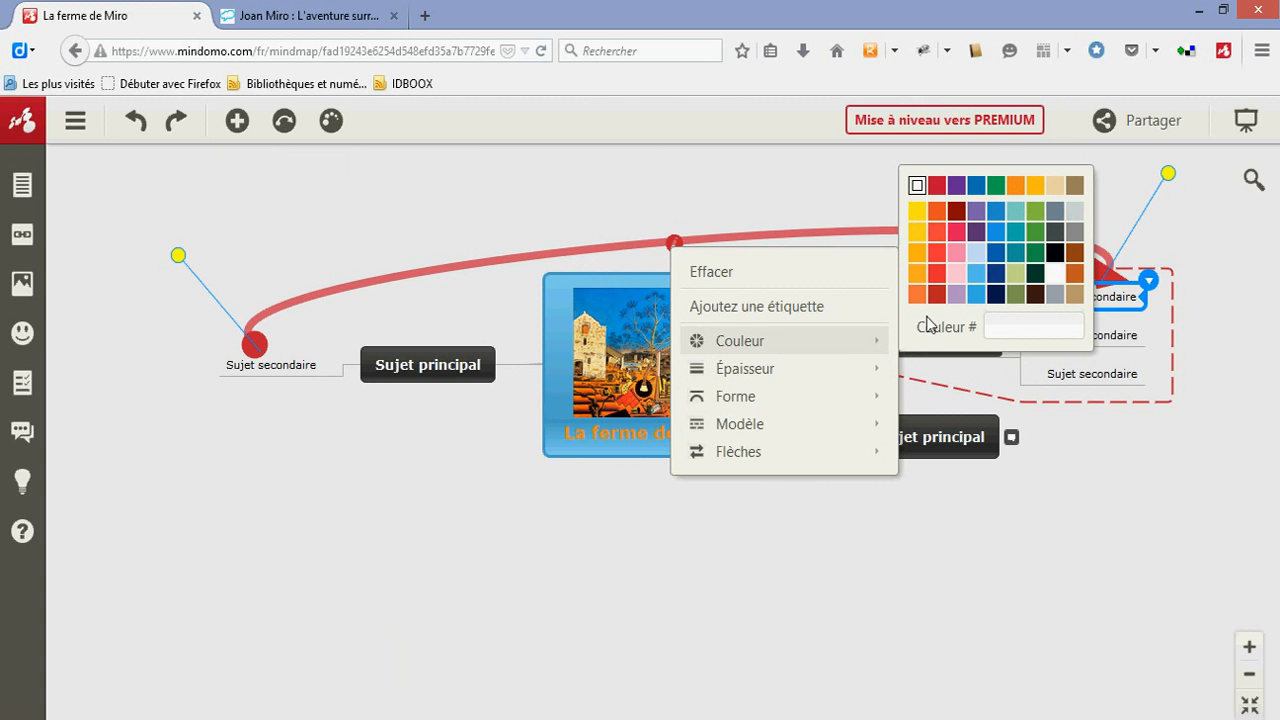
click(975, 273)
click(1004, 526)
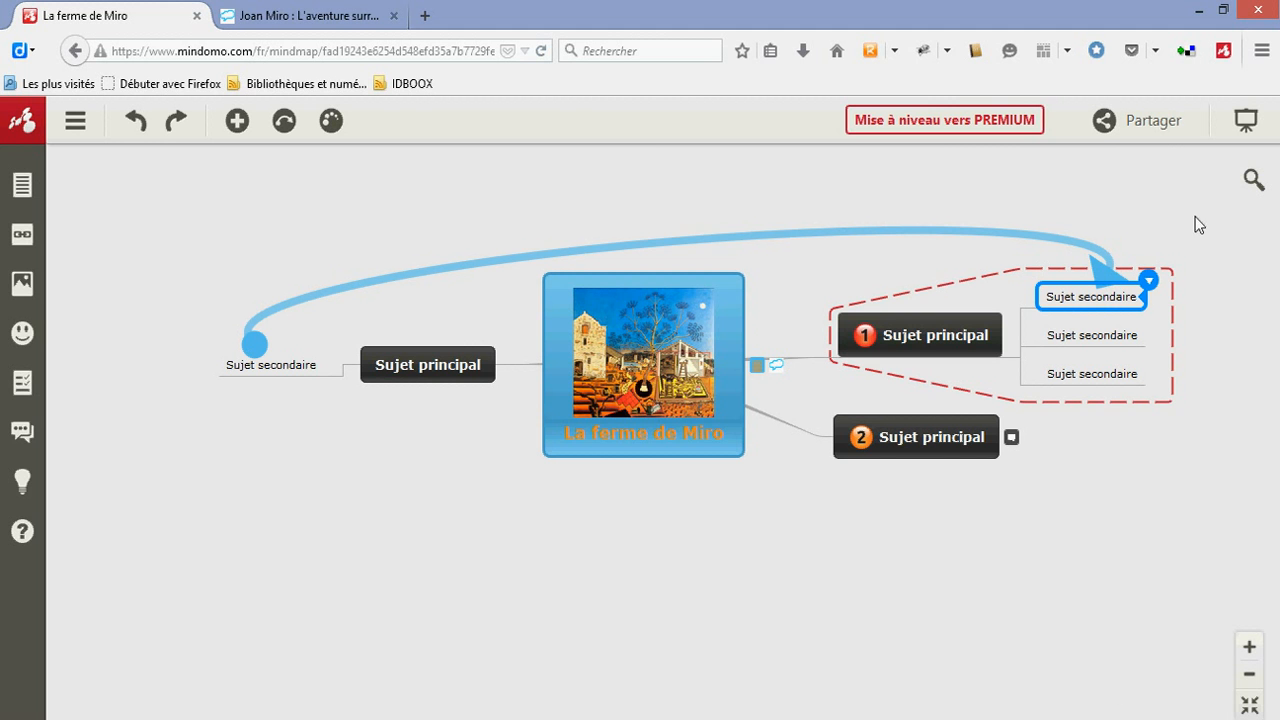
Examine the map's sharing settings, including the invitee permission choices and the invitation message field, and leave without sharing
click(1158, 124)
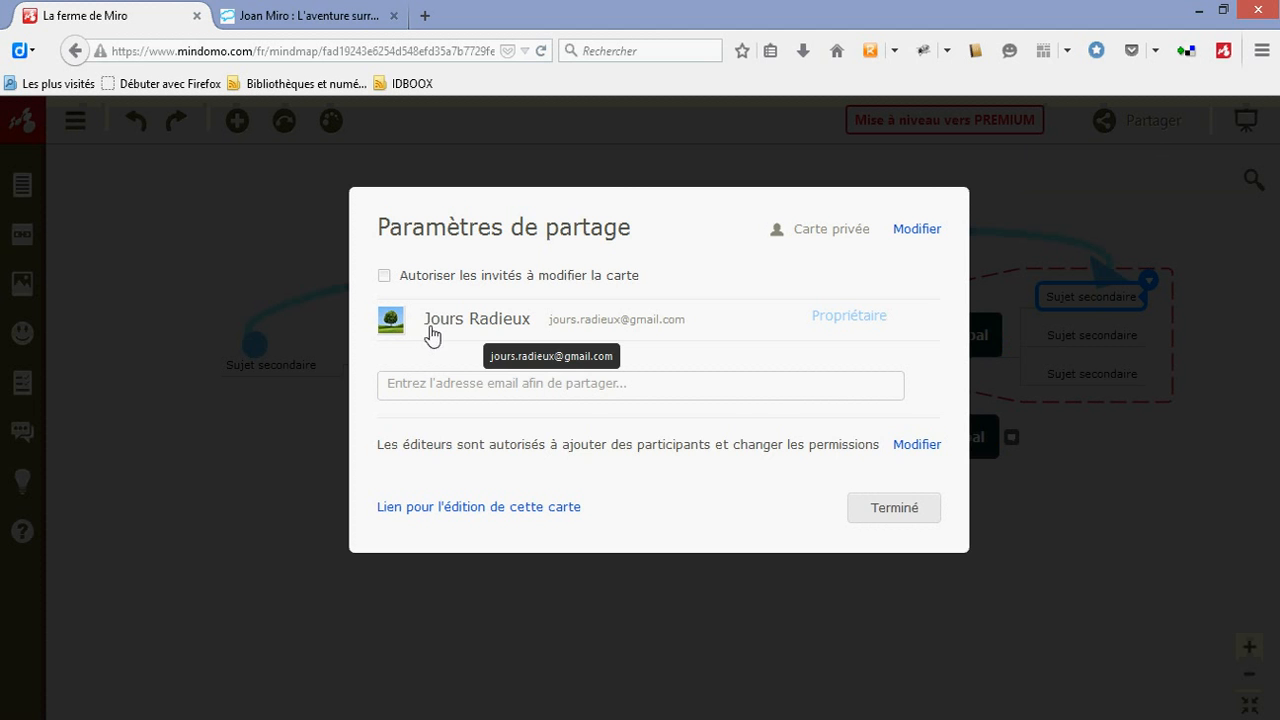
click(590, 385)
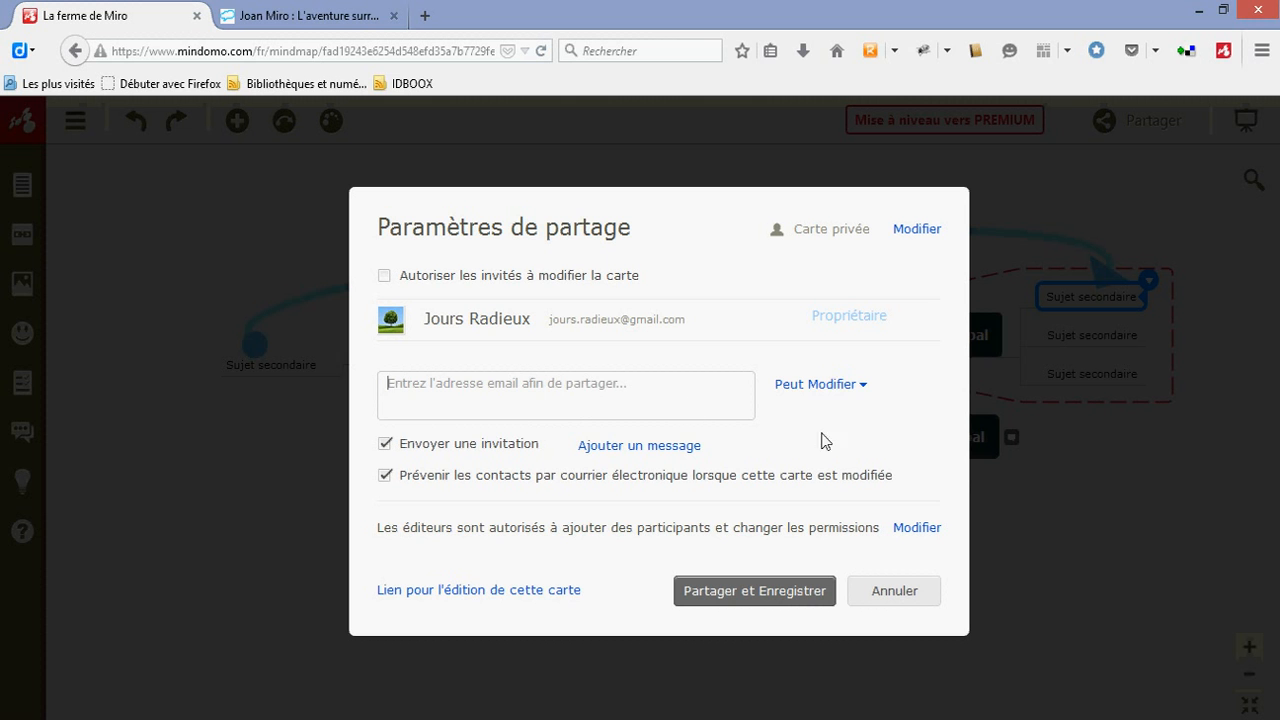
click(866, 393)
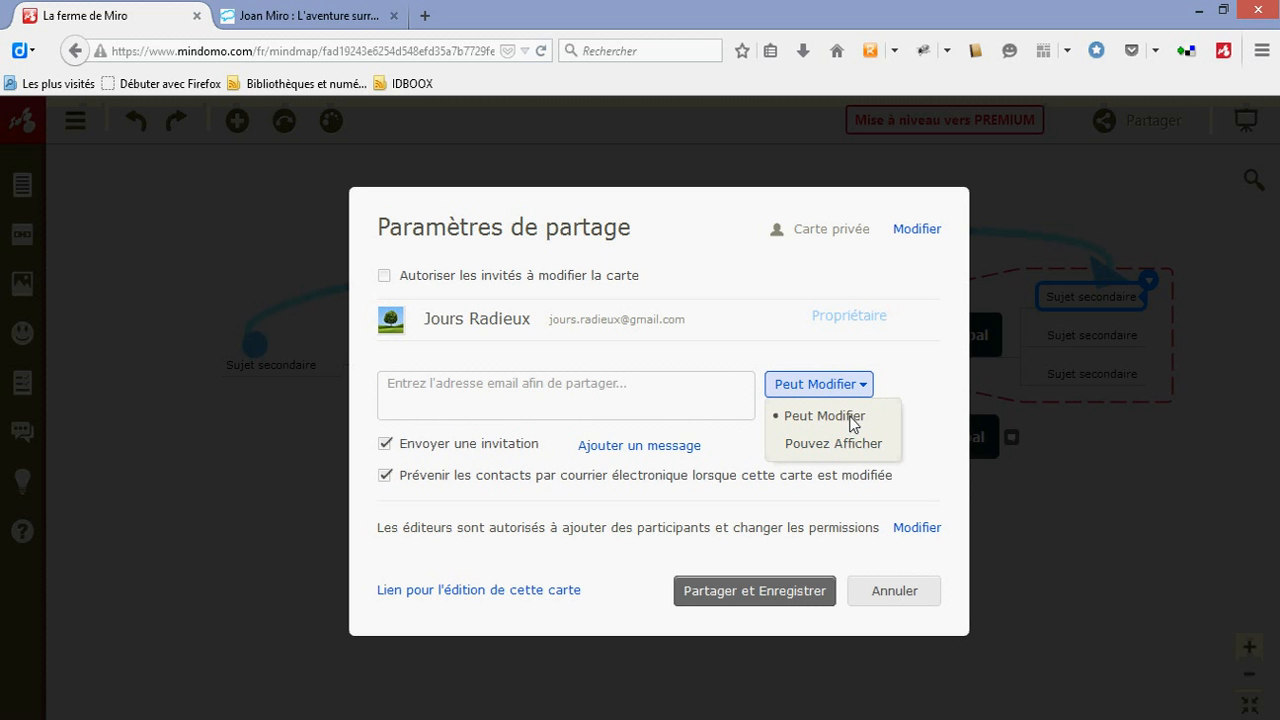
click(934, 370)
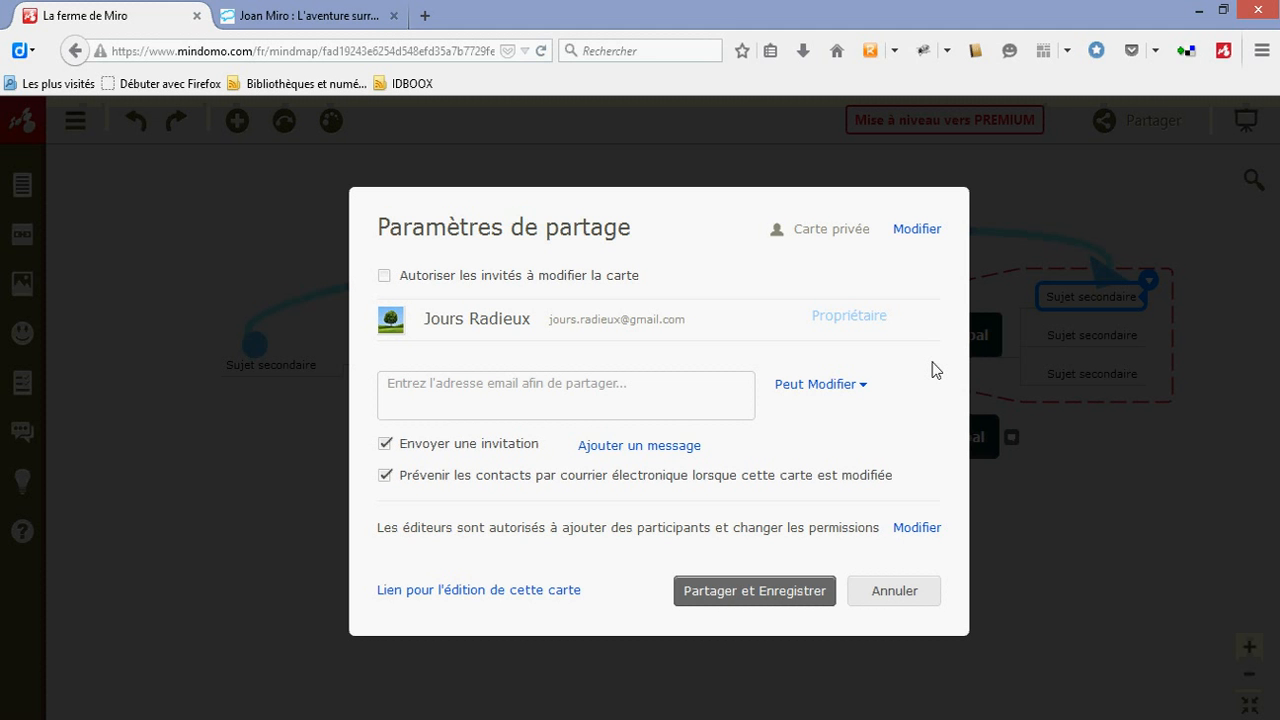
click(666, 447)
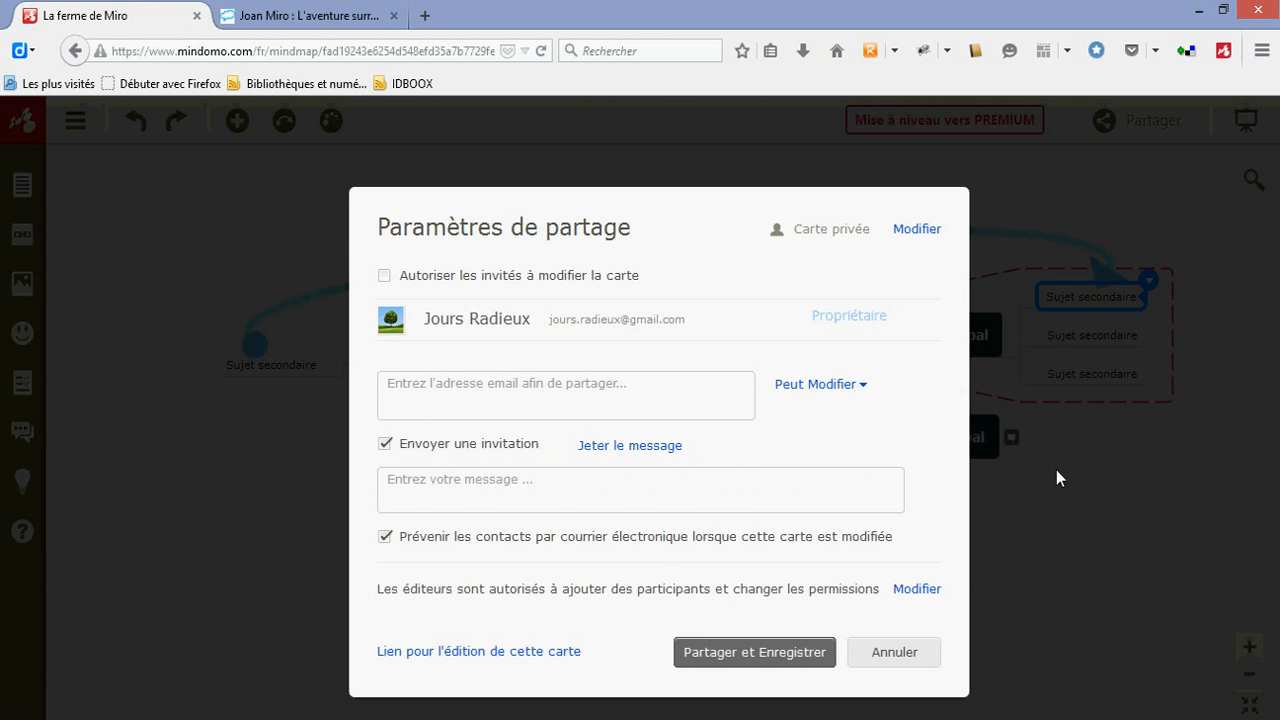
click(1067, 510)
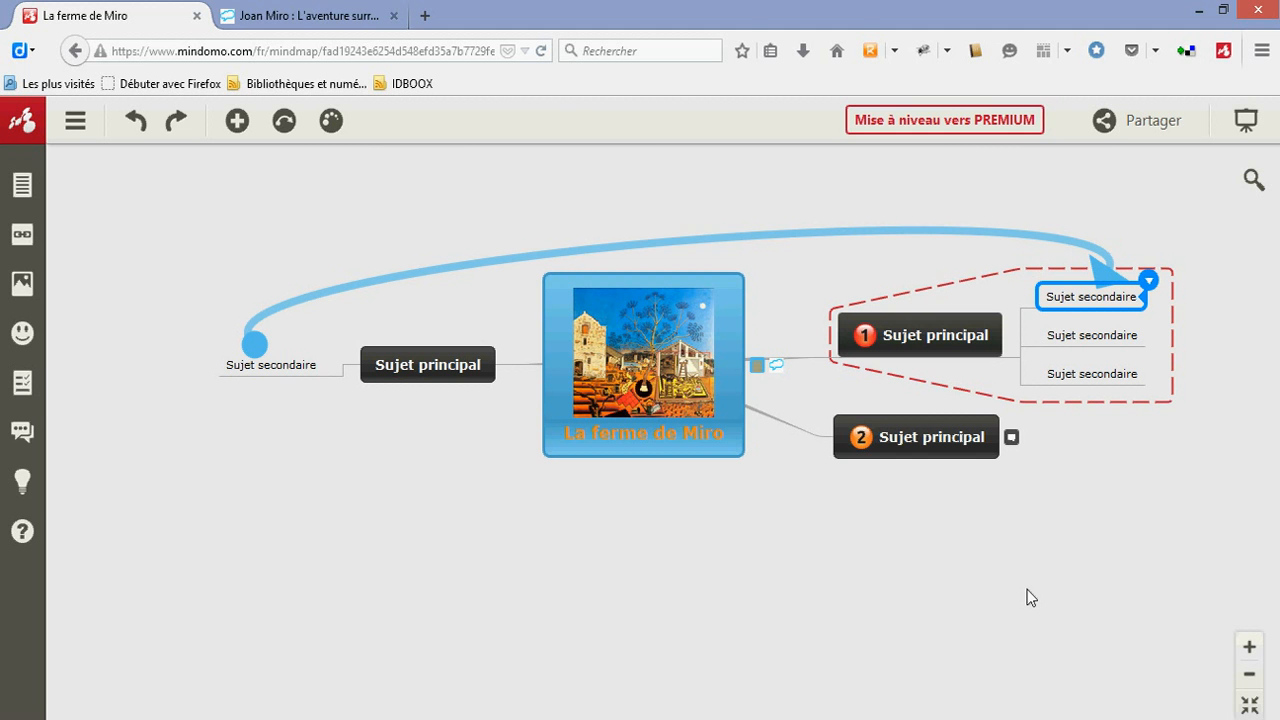
click(730, 719)
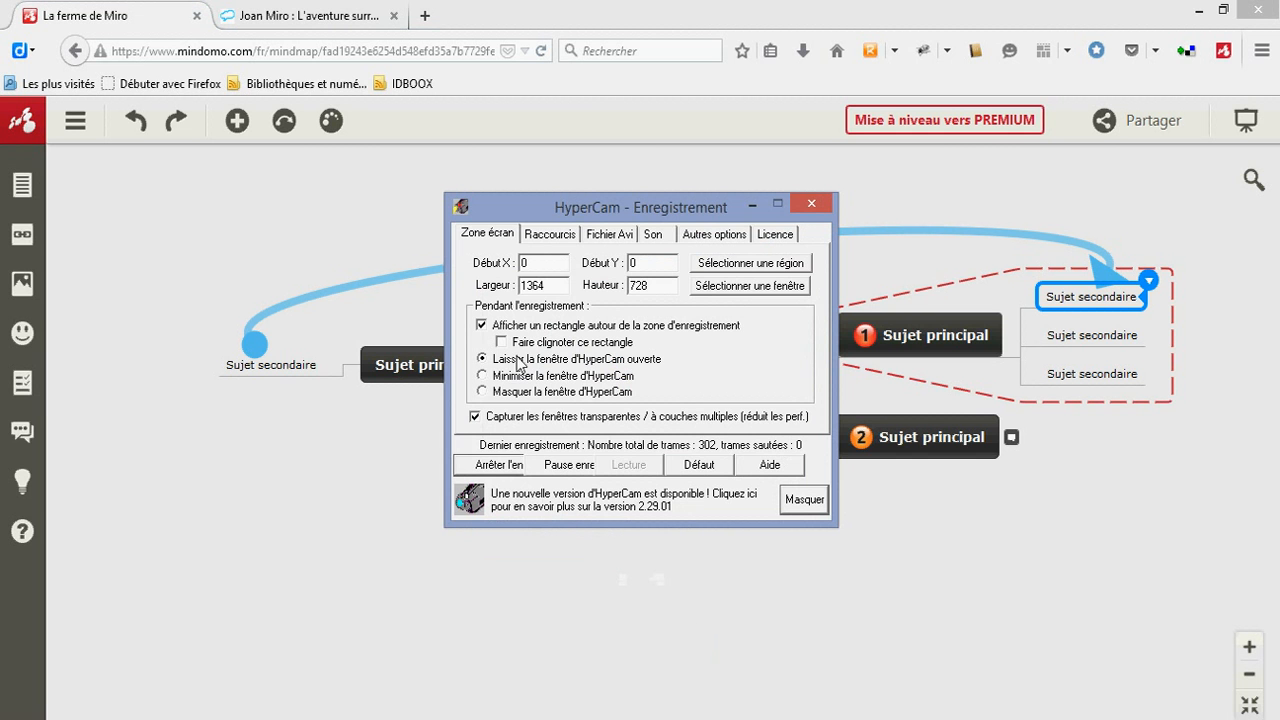